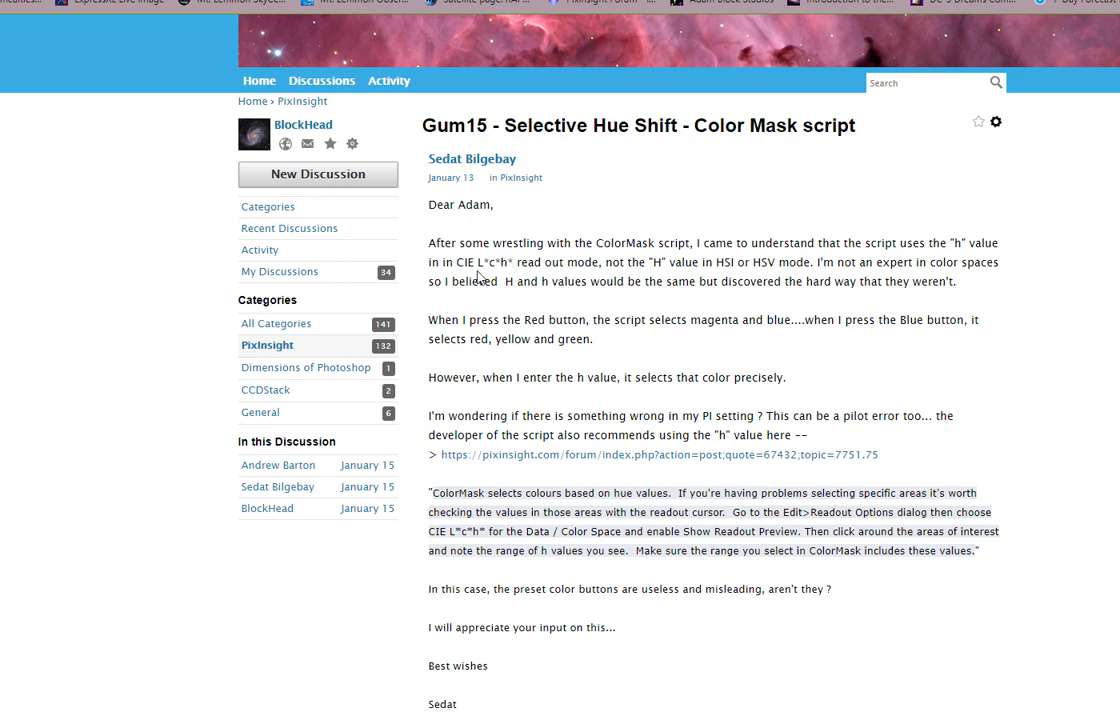
Step: Read the forum post's explanation of the "h" value in CIE L*c*h* versus the "H" value in HSI or HSV
{"action": "left_click_drag", "start_coordinate": [494, 262], "coordinate": [509, 262]}
{"action": "double_click", "coordinate": [656, 262]}
{"action": "left_click_drag", "start_coordinate": [713, 262], "coordinate": [723, 262]}
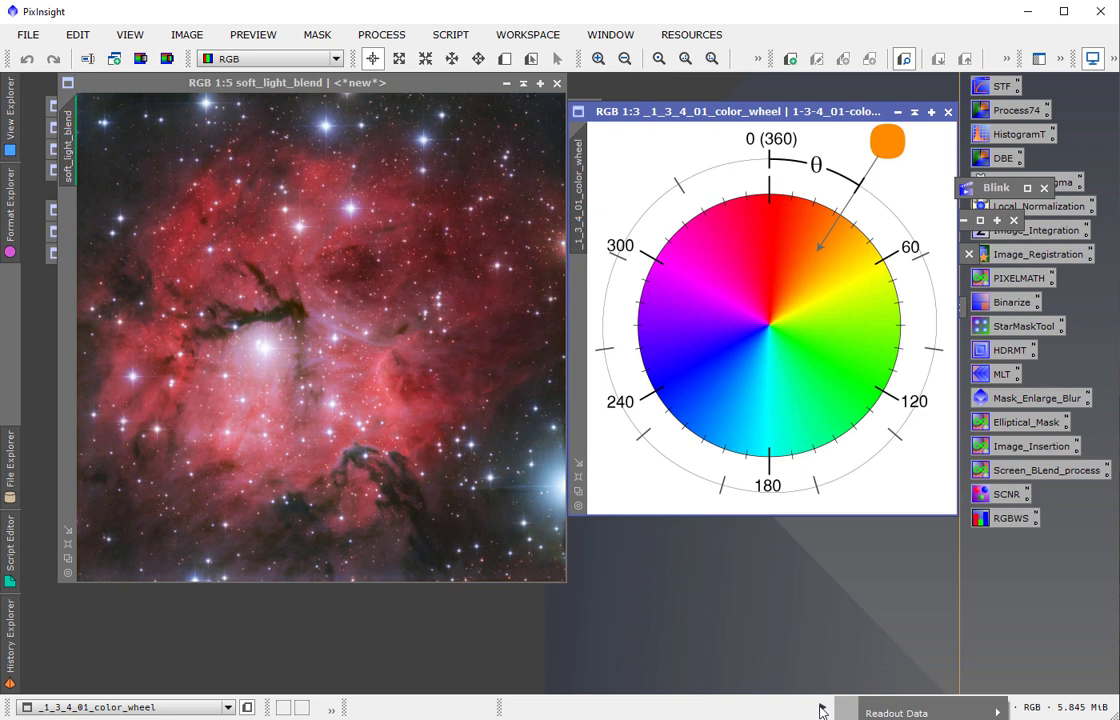
Step: Switch to PixInsight and sample the CIE L*c*h* readout across the red nebula regions of the soft_light_blend image
{"action": "left_click", "coordinate": [346, 392]}
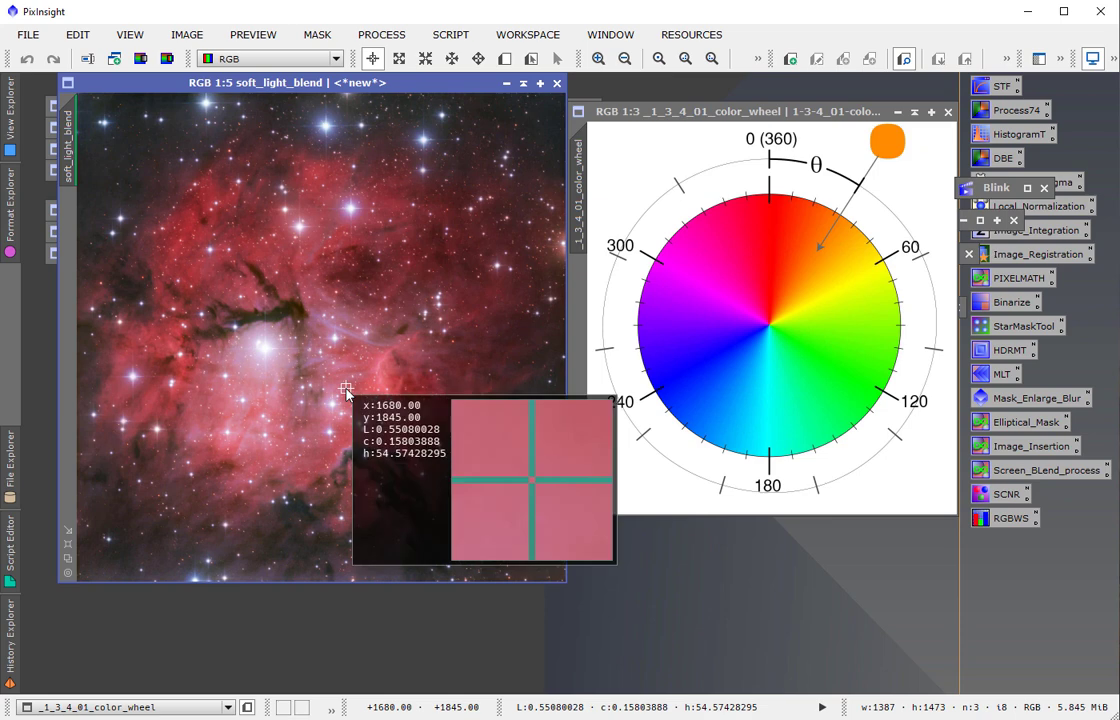
{"action": "left_click_drag", "start_coordinate": [346, 392], "coordinate": [178, 265]}
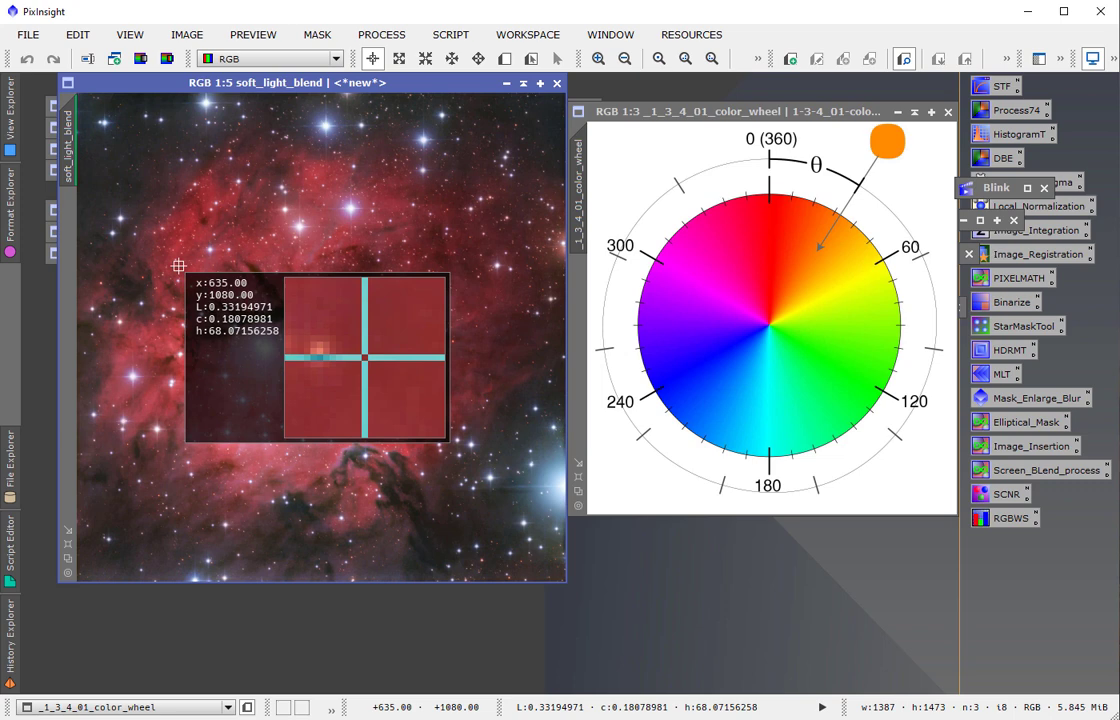
{"action": "left_click_drag", "start_coordinate": [178, 266], "coordinate": [178, 266]}
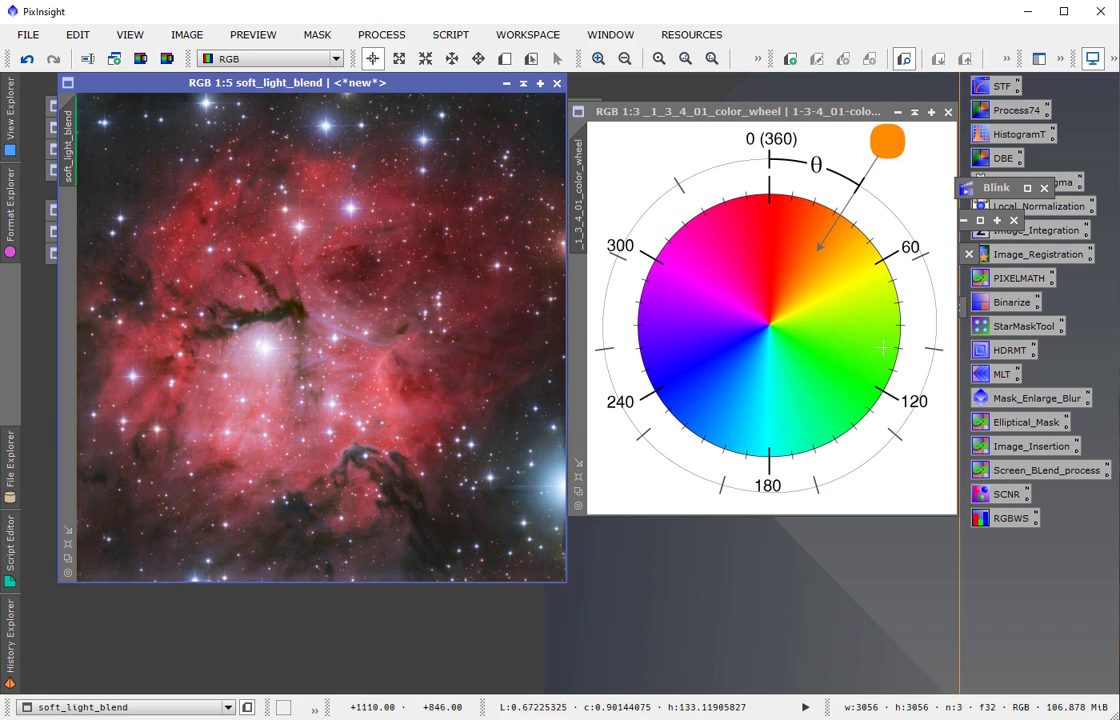
Step: Restore the hue_clock image beside the color wheel to compare both hue scales, and collapse it again
{"action": "left_click_drag", "start_coordinate": [763, 118], "coordinate": [434, 103]}
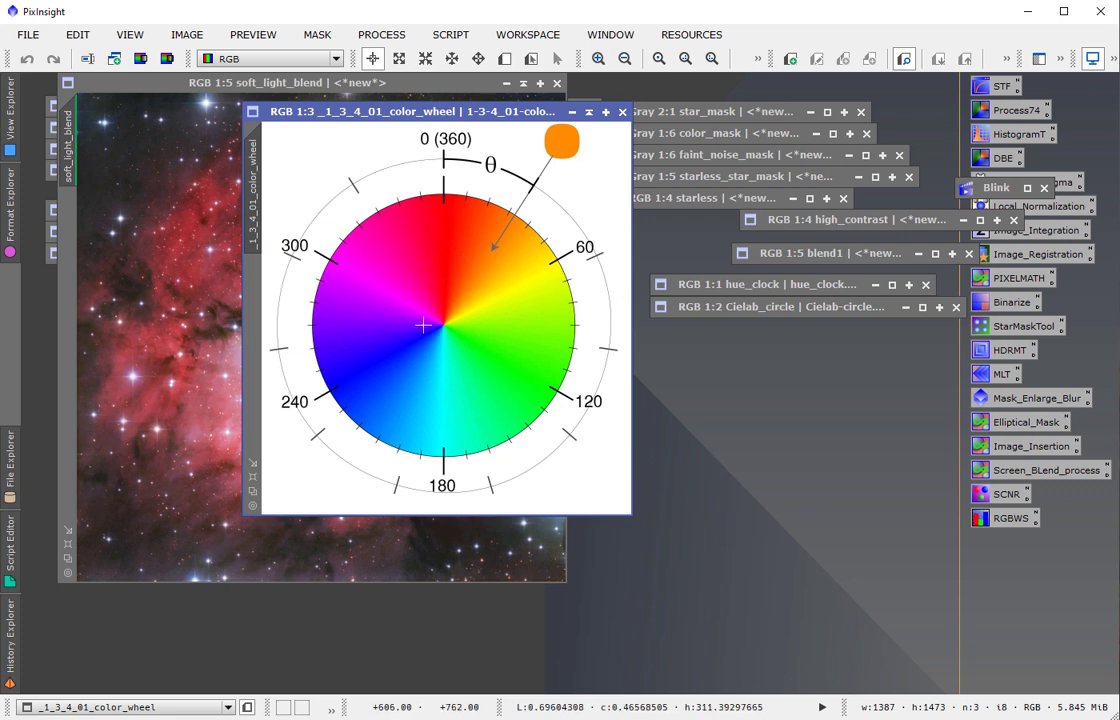
{"action": "double_click", "coordinate": [722, 286]}
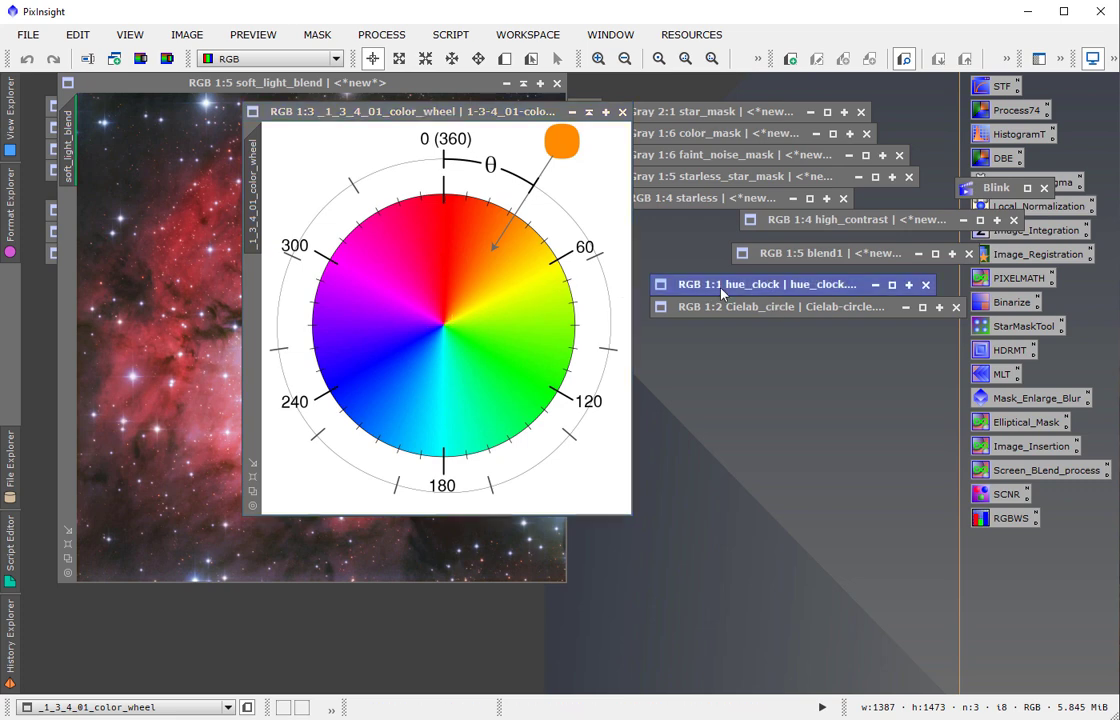
{"action": "left_click_drag", "start_coordinate": [248, 140], "coordinate": [741, 178]}
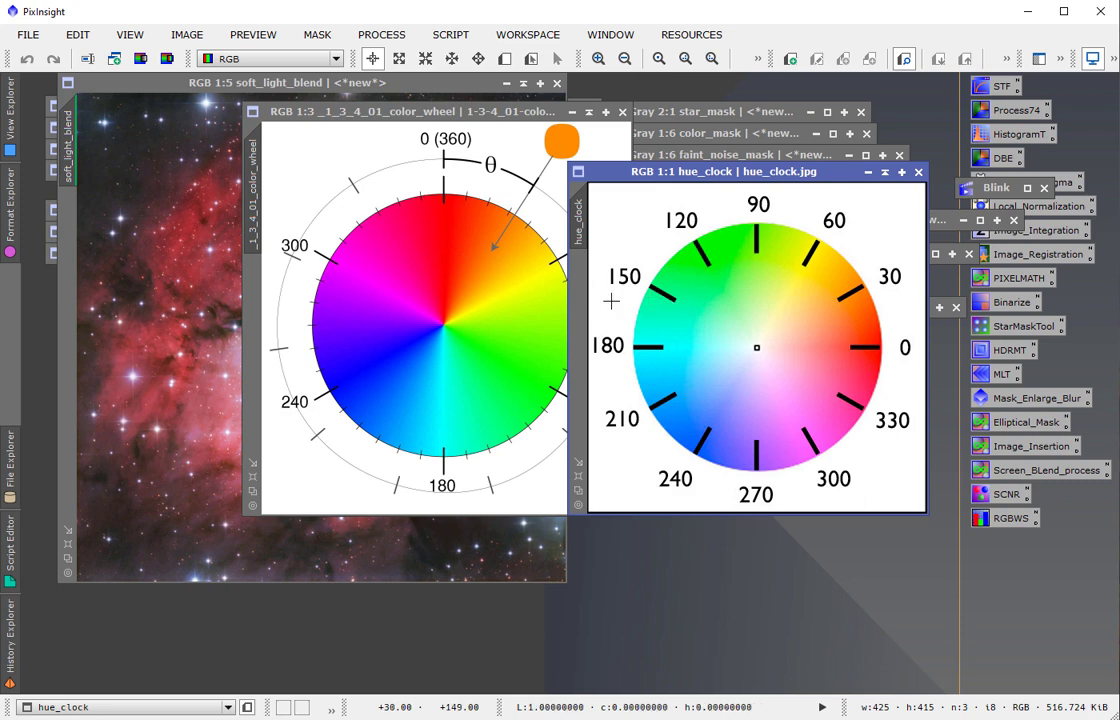
{"action": "left_click", "coordinate": [886, 173]}
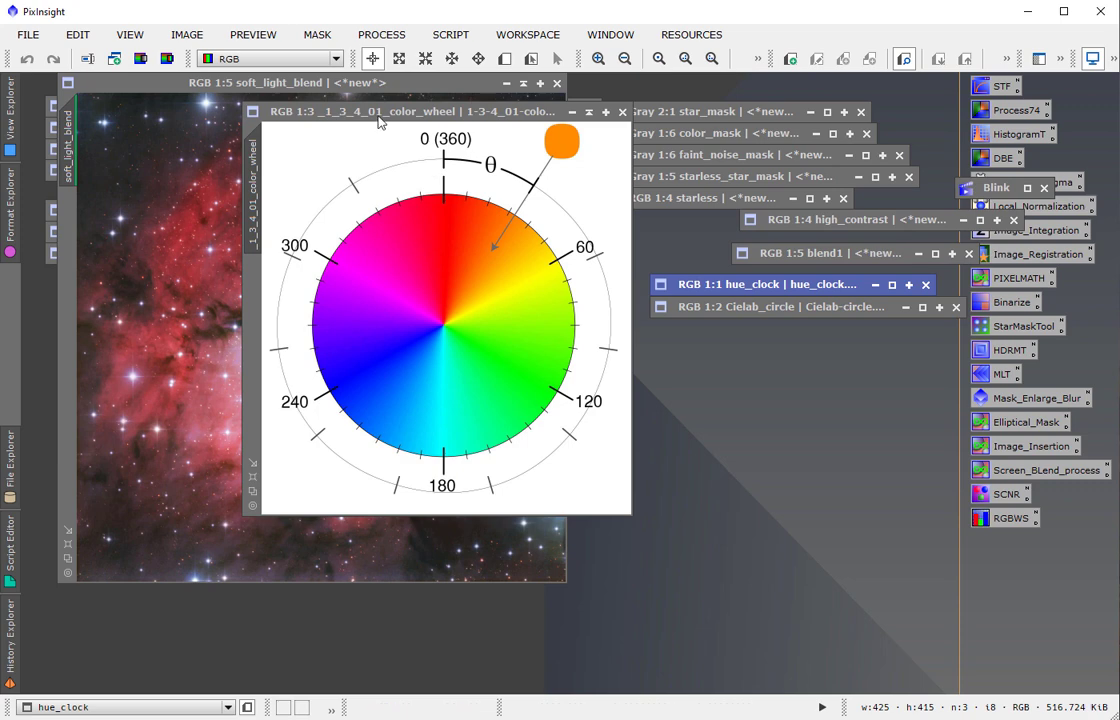
Step: Move the color wheel clear of soft_light_blend and sample the nebula's hue readout from the bright region to the red area
{"action": "left_click_drag", "start_coordinate": [377, 114], "coordinate": [685, 131]}
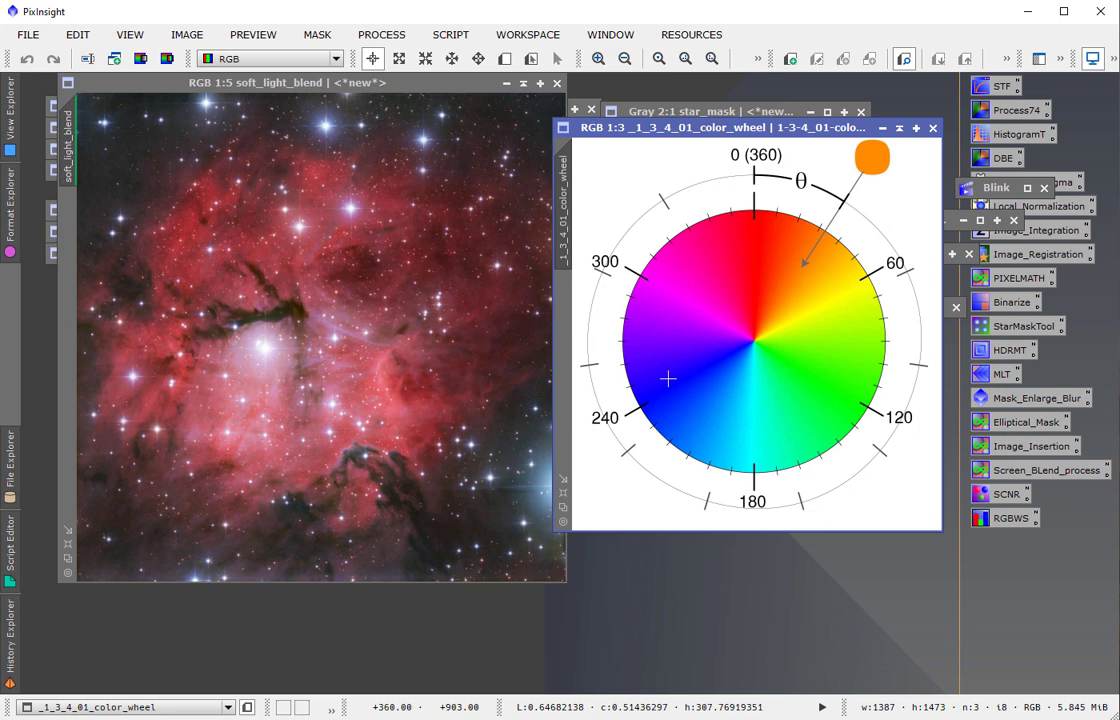
{"action": "left_click", "coordinate": [241, 401]}
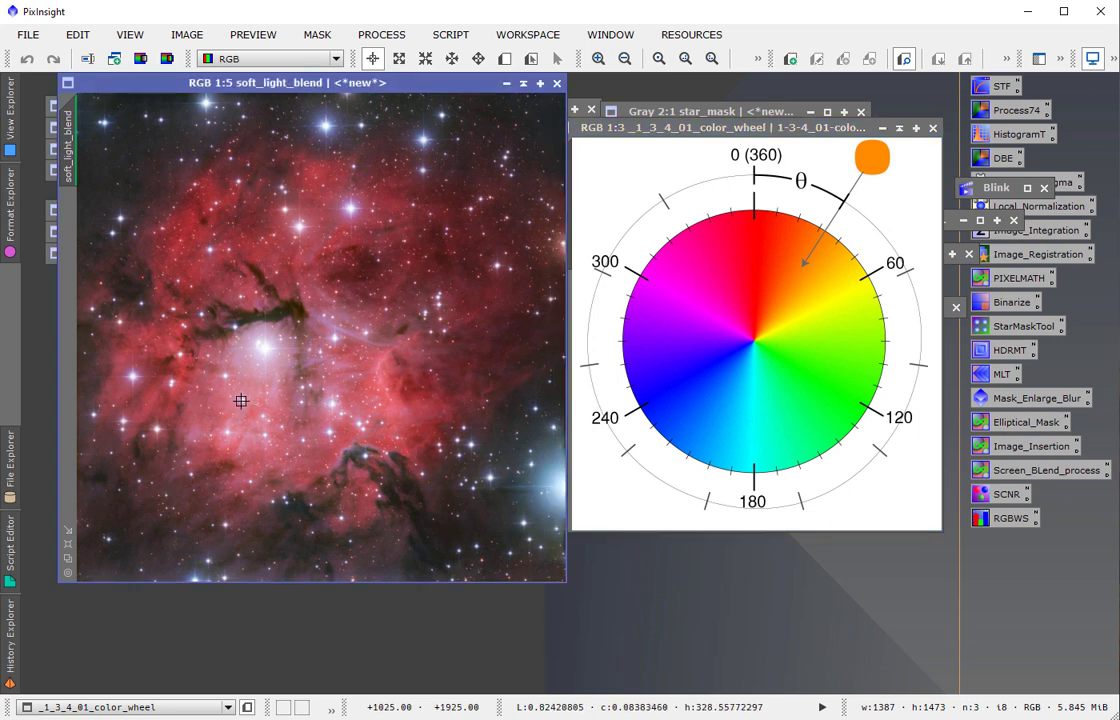
{"action": "left_click_drag", "start_coordinate": [241, 401], "coordinate": [403, 371]}
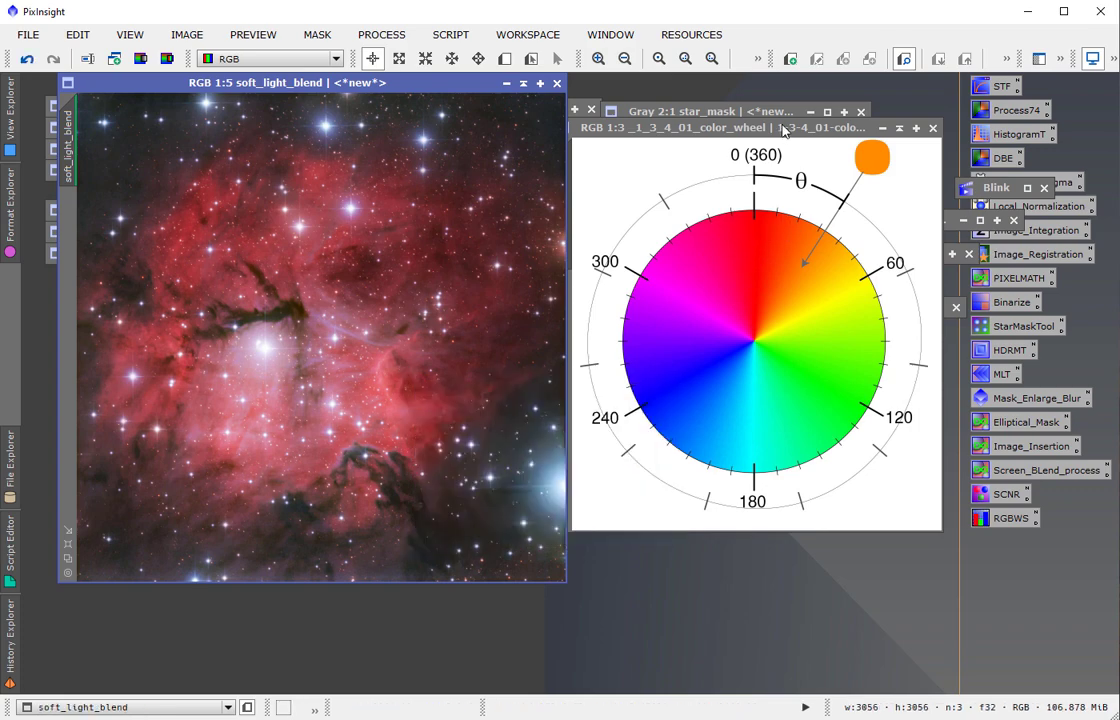
Step: Bring the color wheel over the nebula image and read out the h values of its pure red and green sectors
{"action": "left_click_drag", "start_coordinate": [785, 130], "coordinate": [405, 148]}
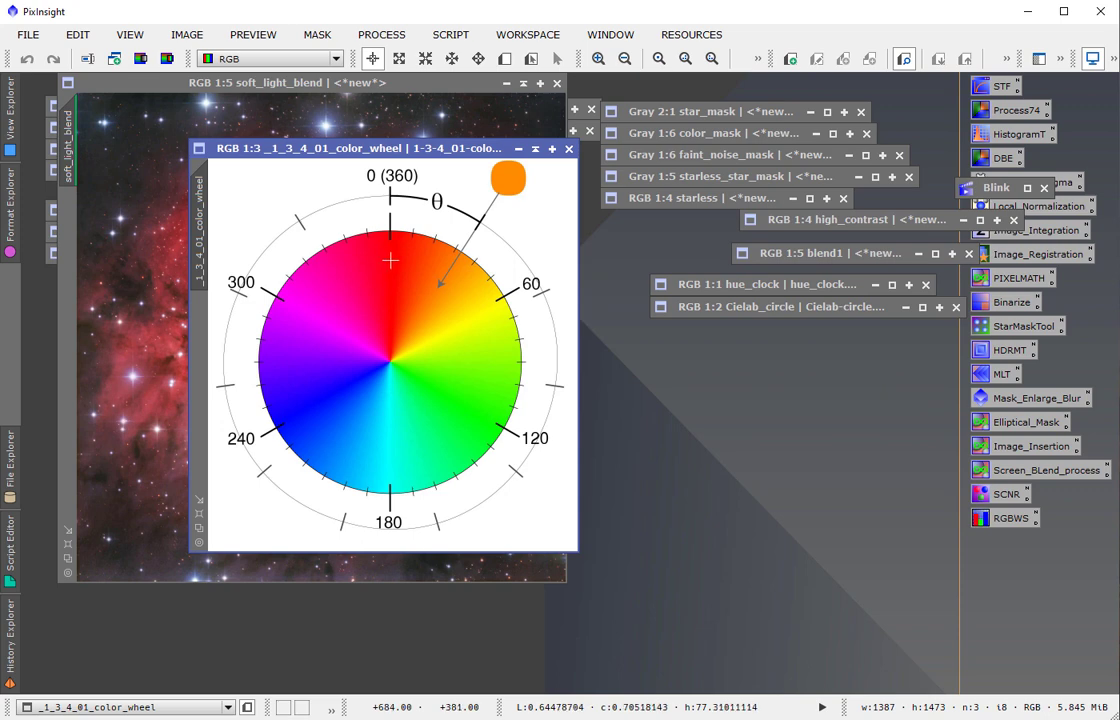
{"action": "left_click", "coordinate": [390, 260]}
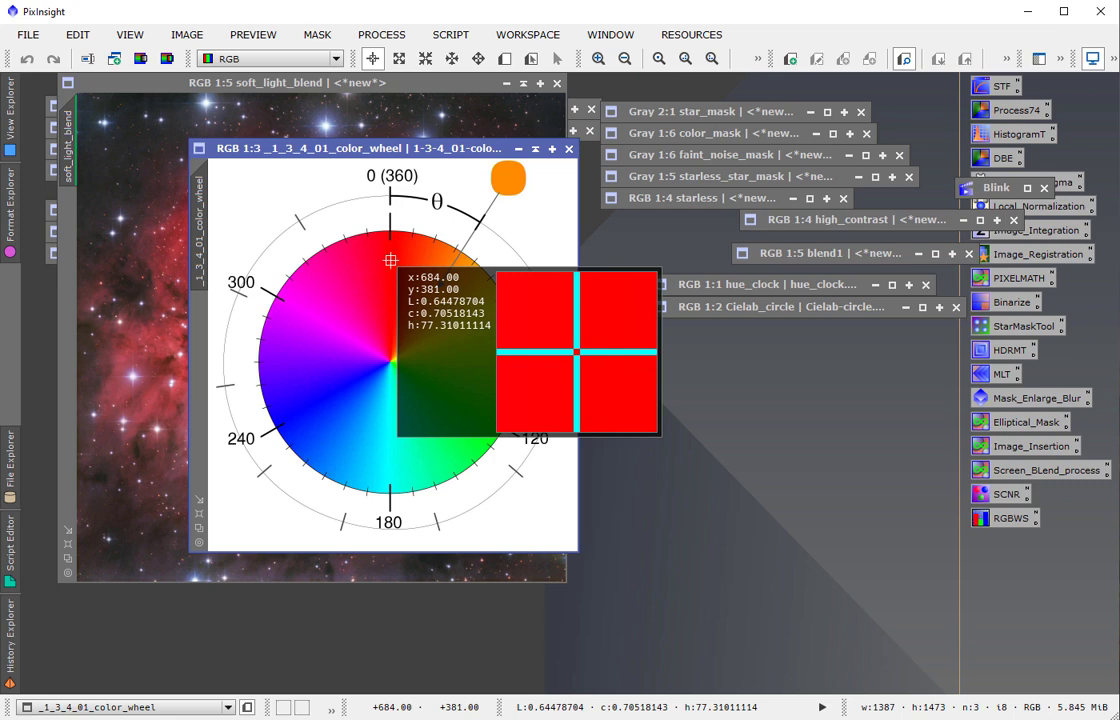
{"action": "left_click_drag", "start_coordinate": [390, 260], "coordinate": [390, 260]}
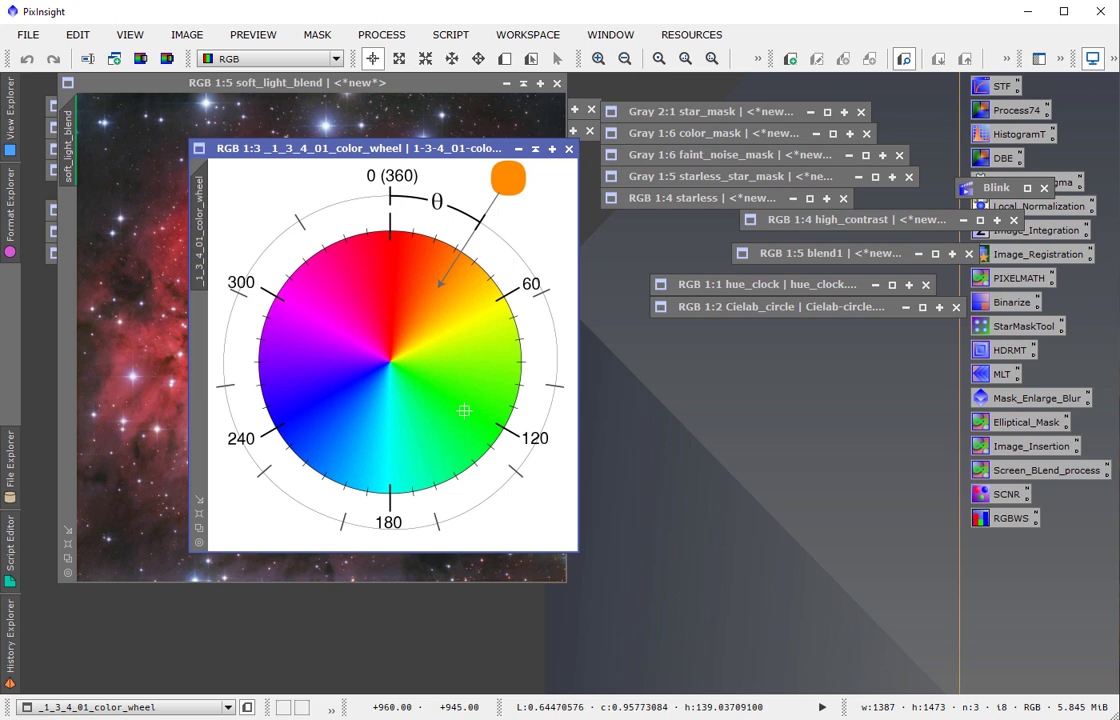
{"action": "left_click_drag", "start_coordinate": [463, 409], "coordinate": [464, 411]}
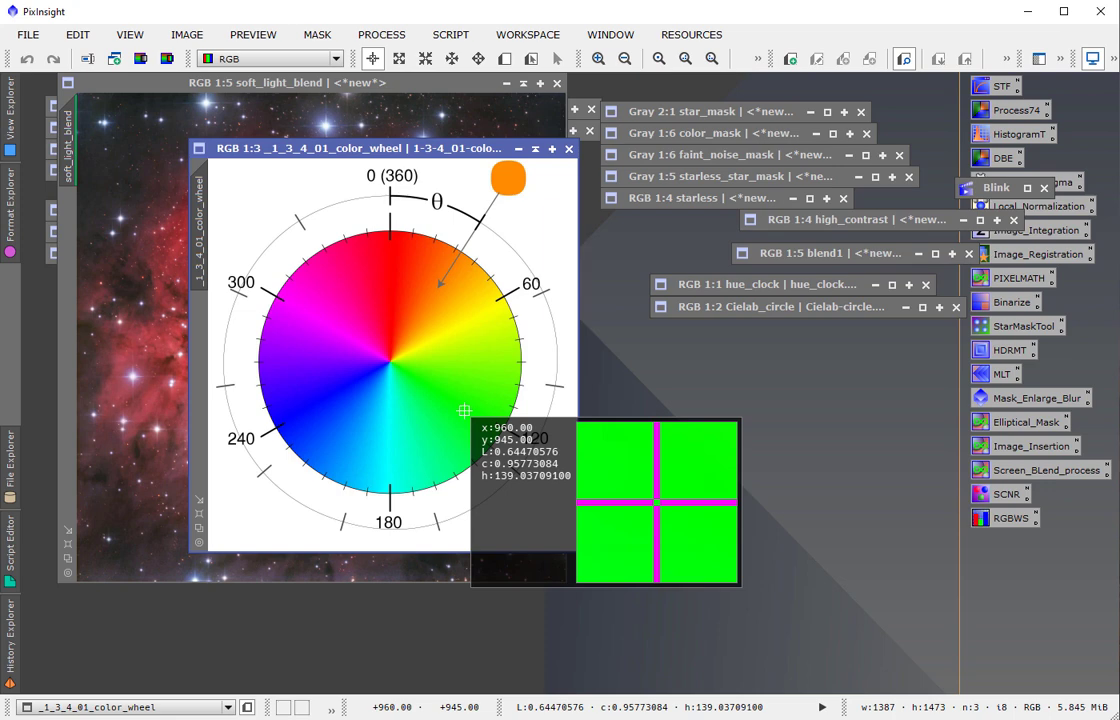
{"action": "left_click_drag", "start_coordinate": [464, 410], "coordinate": [458, 405]}
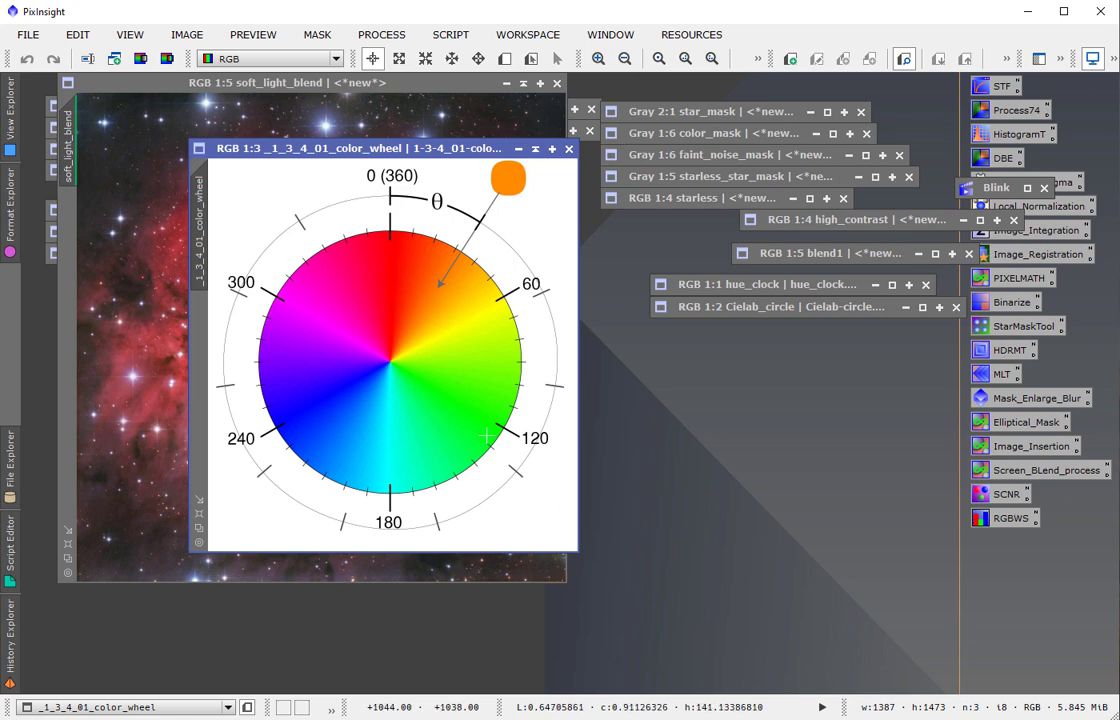
Step: Recheck the h readout in the color wheel's green sector, and sample its blue and red sectors for comparison
{"action": "left_click", "coordinate": [465, 416]}
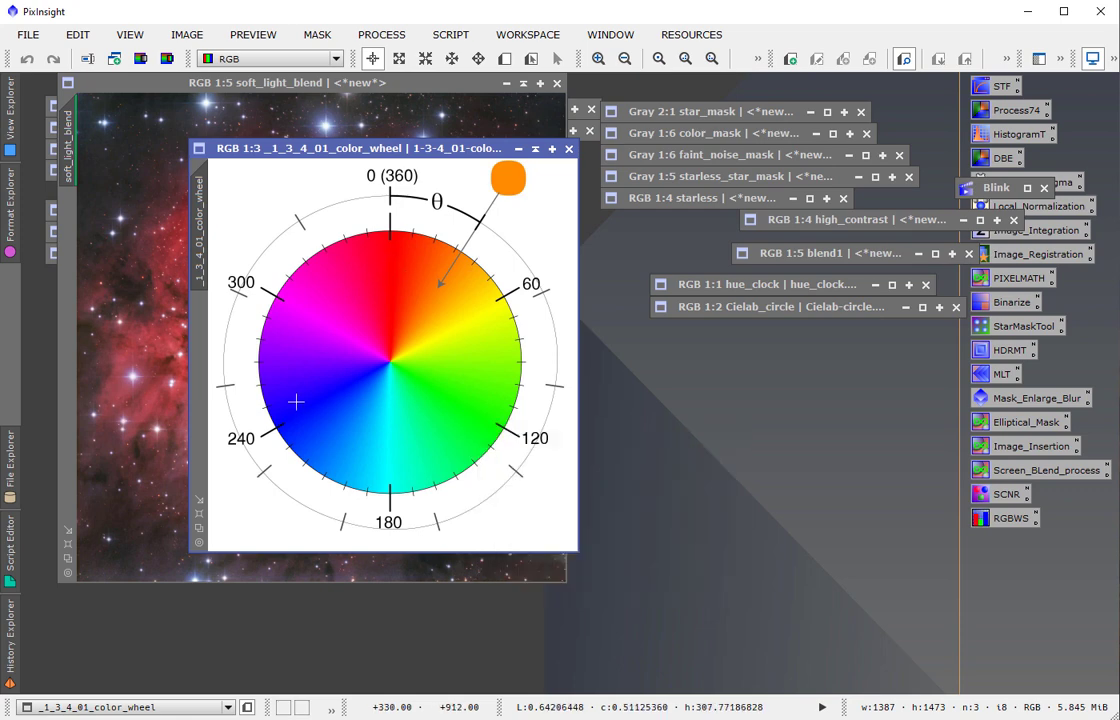
{"action": "left_click", "coordinate": [474, 403]}
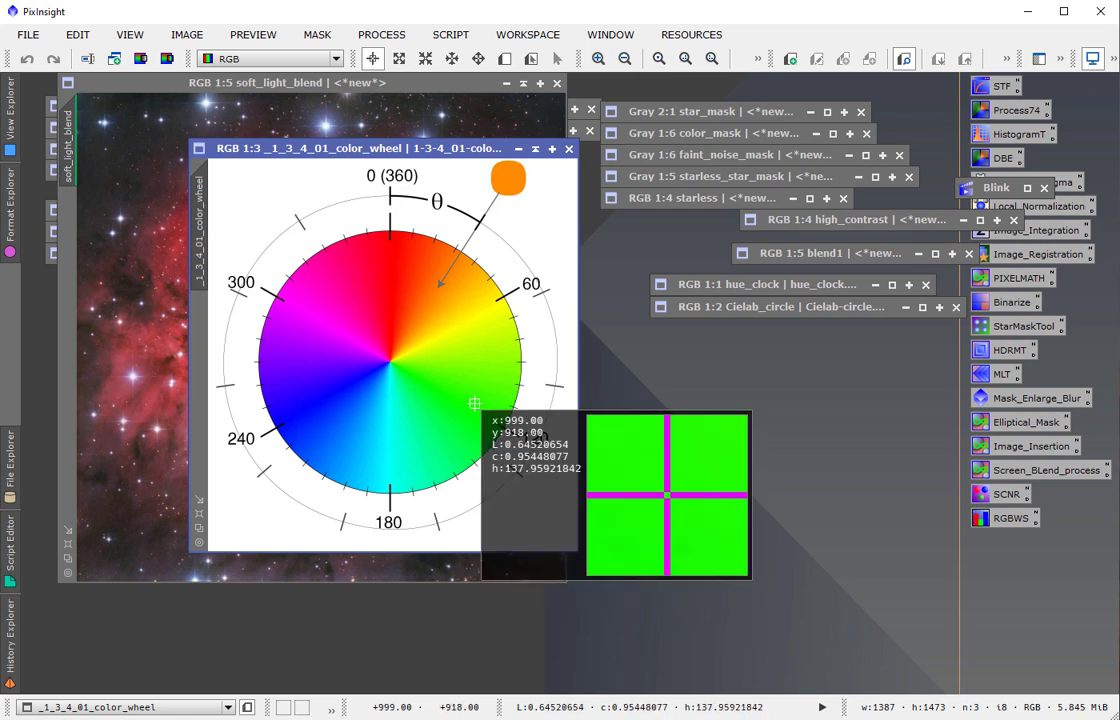
{"action": "left_click_drag", "start_coordinate": [474, 403], "coordinate": [472, 407]}
{"action": "left_click", "coordinate": [301, 408]}
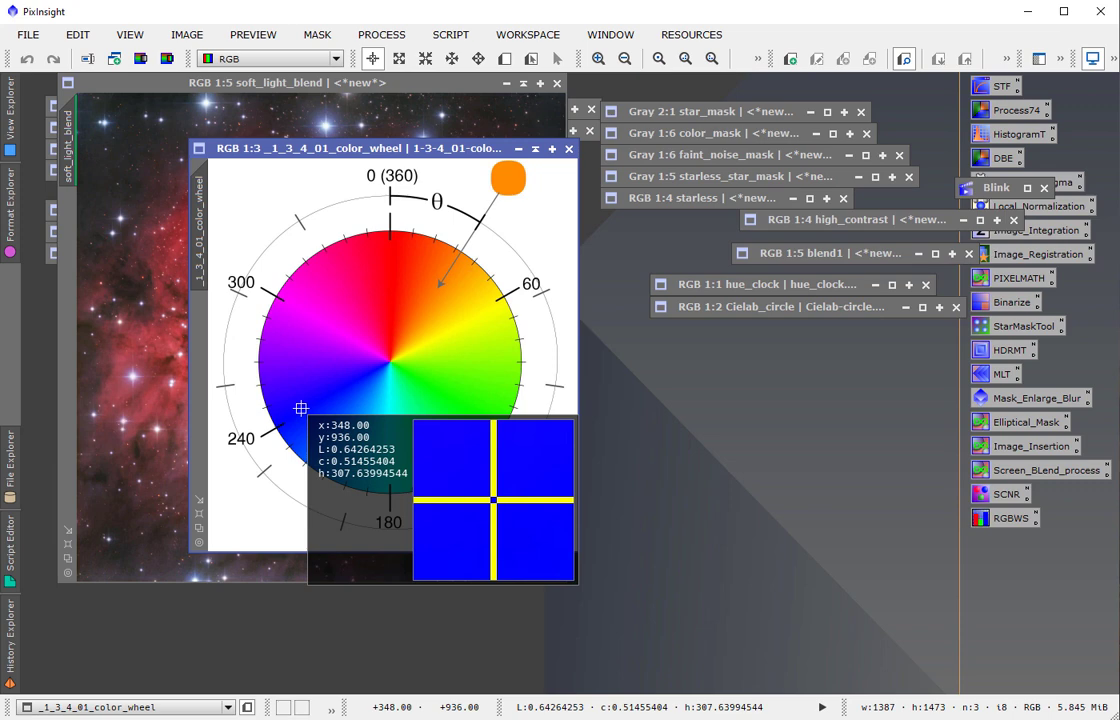
{"action": "left_click_drag", "start_coordinate": [301, 408], "coordinate": [300, 407]}
{"action": "left_click", "coordinate": [386, 271]}
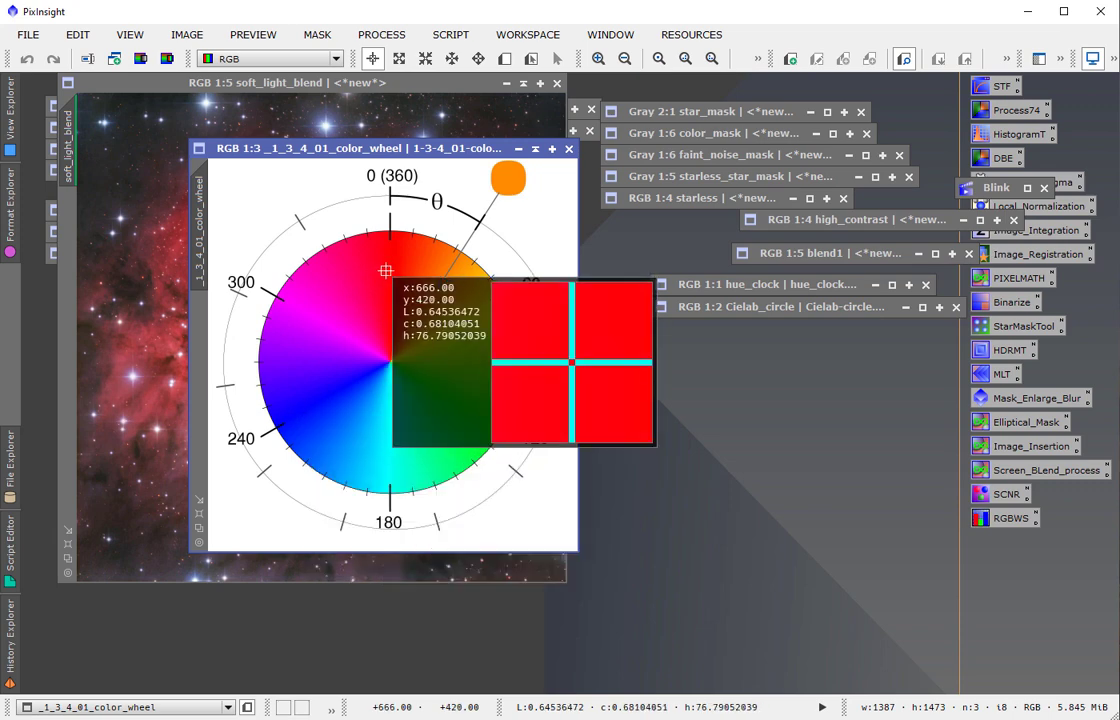
{"action": "left_click_drag", "start_coordinate": [386, 271], "coordinate": [388, 271]}
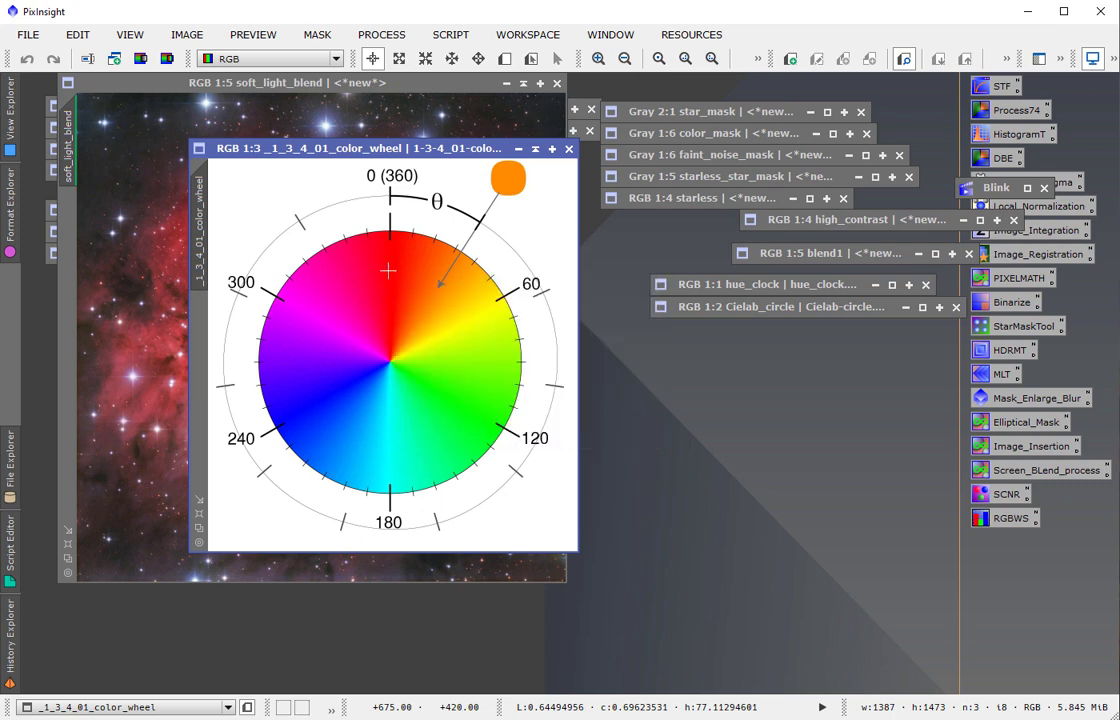
Step: Launch the ColorMask script with the color wheel as target image and place its dialog beside the wheel
{"action": "left_click_drag", "start_coordinate": [402, 150], "coordinate": [382, 146]}
{"action": "left_click", "coordinate": [383, 36]}
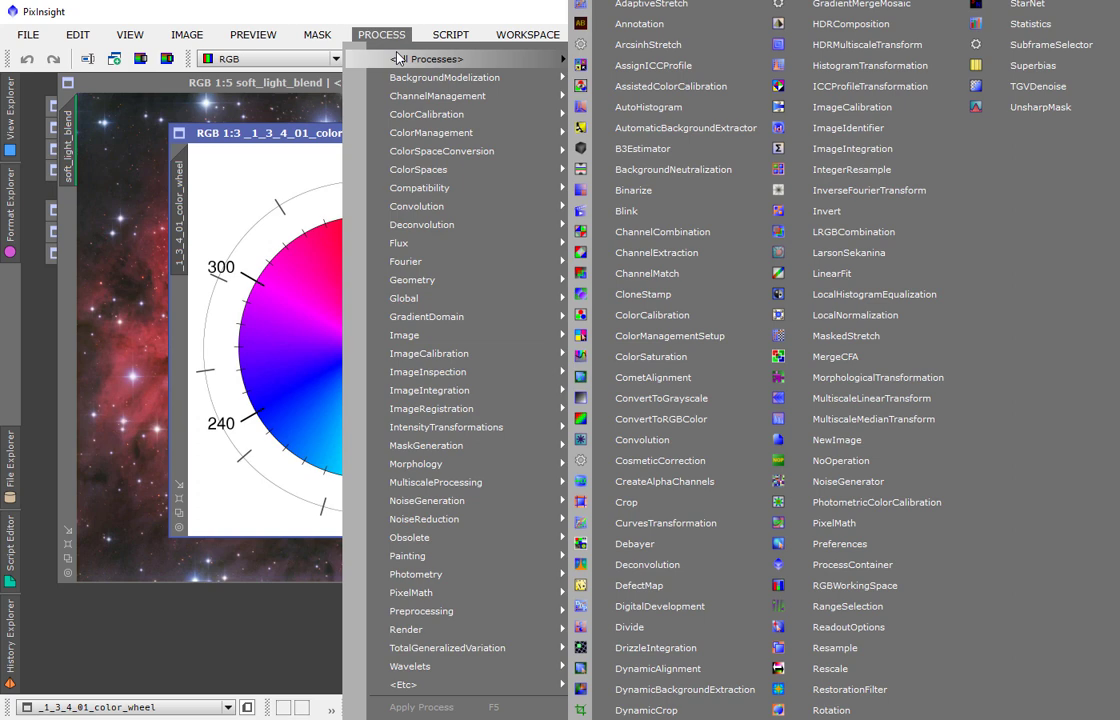
{"action": "left_click", "coordinate": [395, 35]}
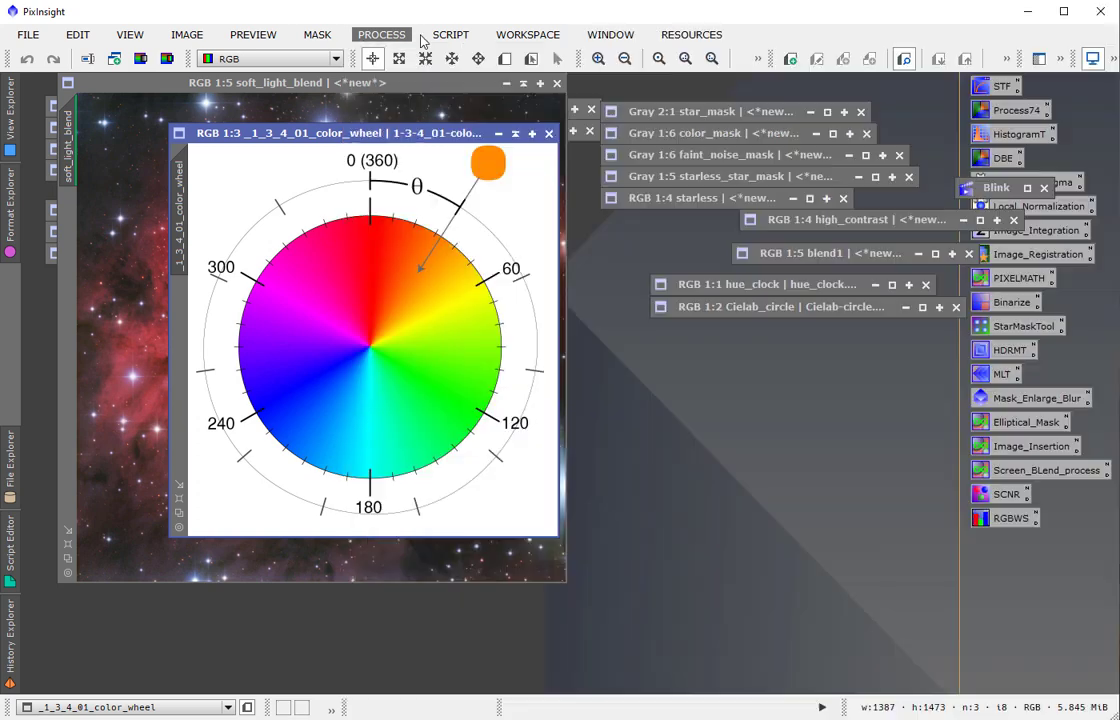
{"action": "left_click", "coordinate": [450, 35]}
{"action": "mouse_move", "coordinate": [570, 225]}
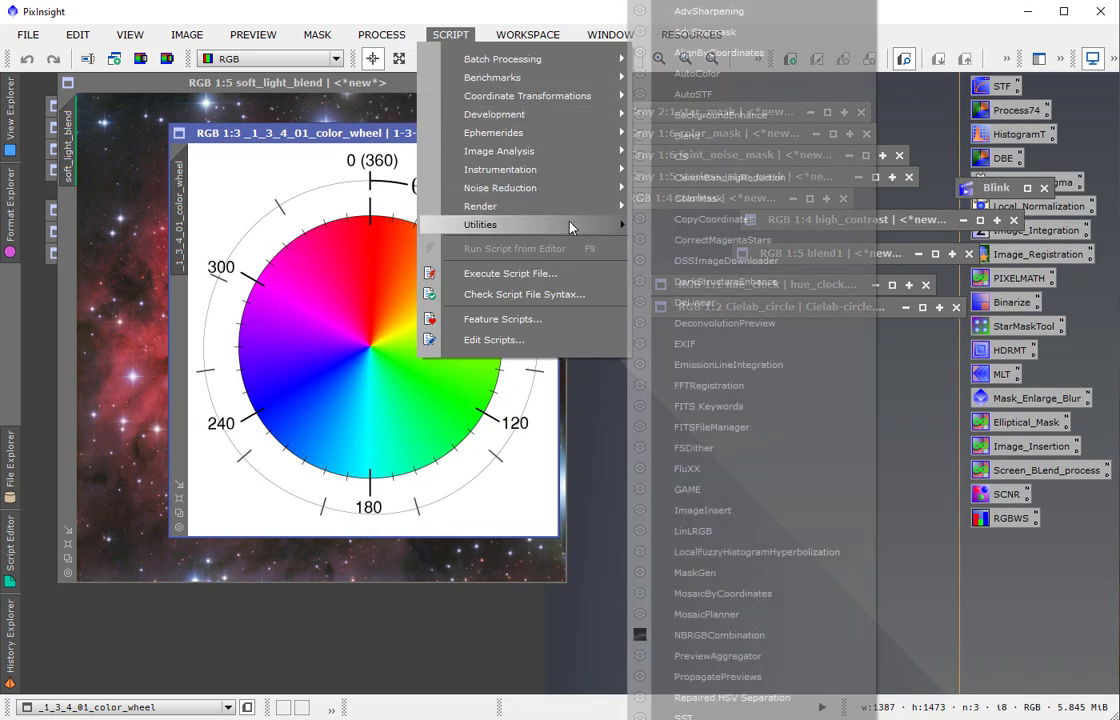
{"action": "left_click", "coordinate": [698, 198]}
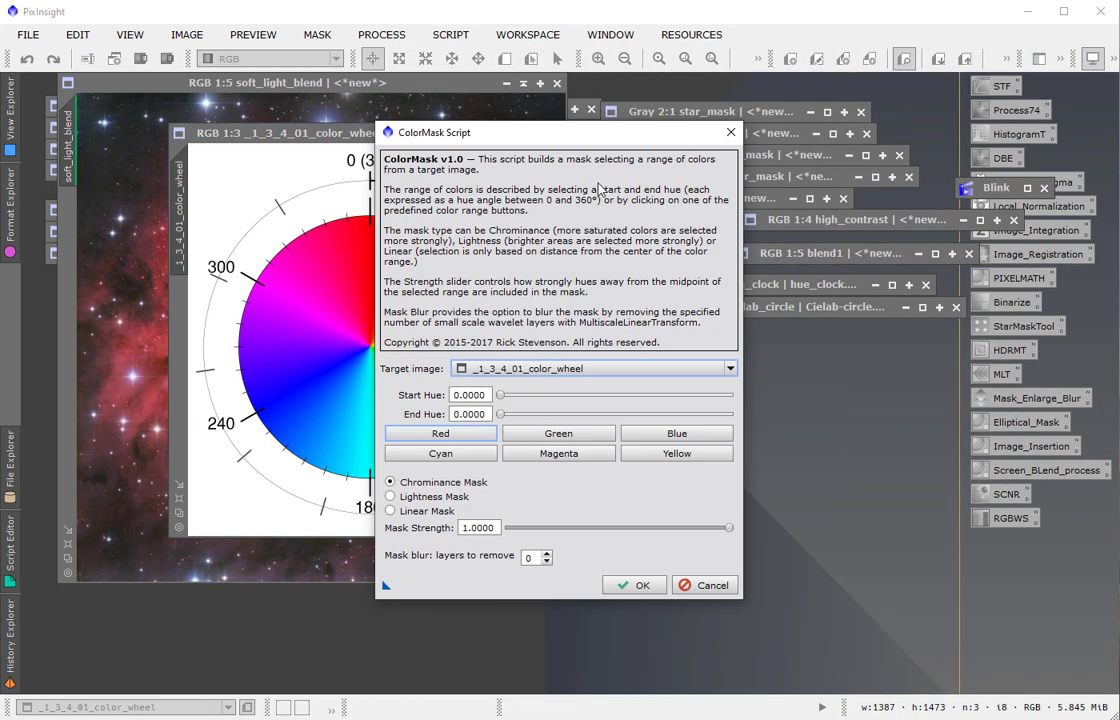
{"action": "left_click_drag", "start_coordinate": [527, 136], "coordinate": [741, 135]}
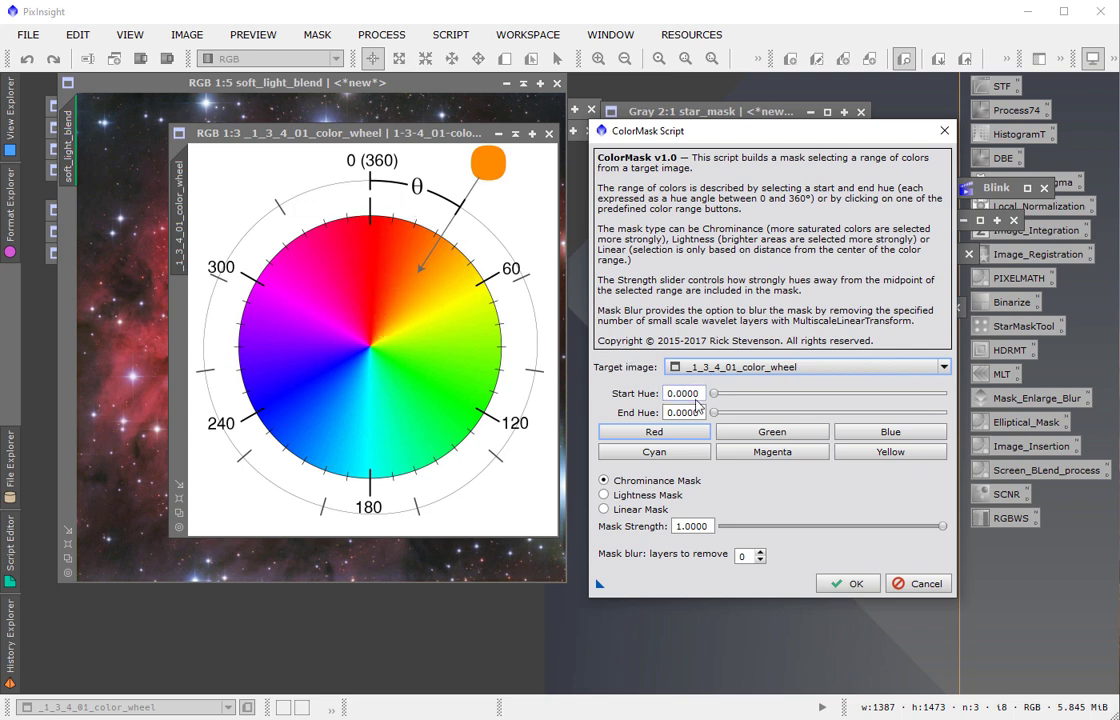
Step: Generate a chrominance mask of the color wheel with a start hue of 358 and an end hue of 2
{"action": "left_click", "coordinate": [662, 394]}
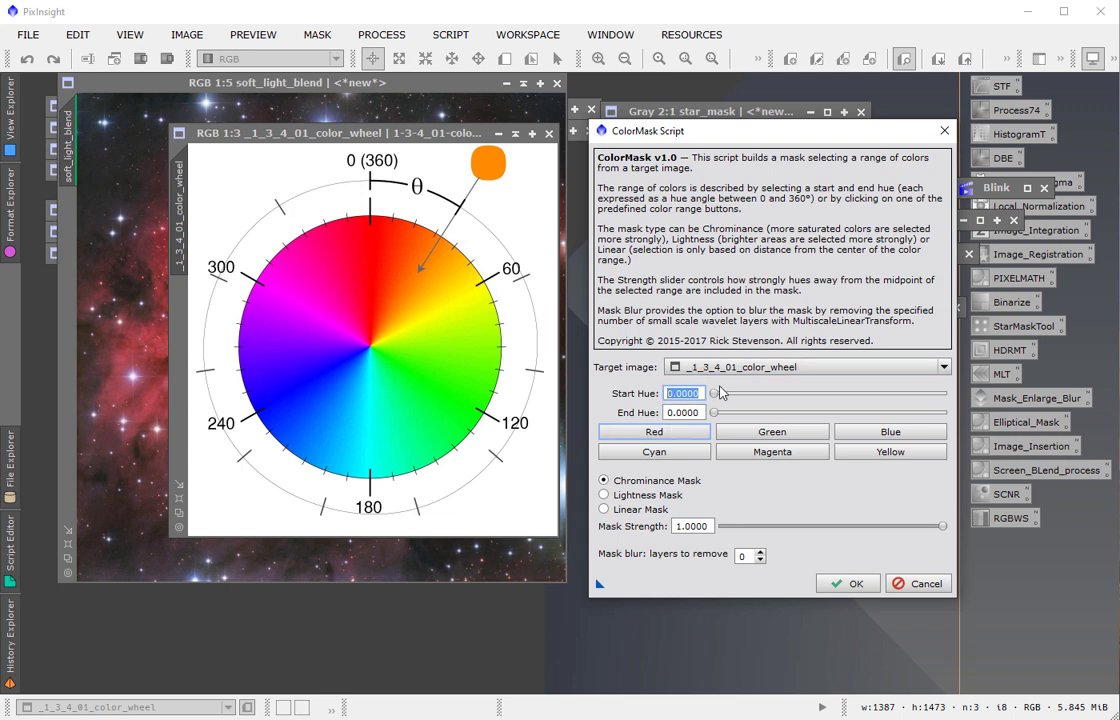
{"action": "type", "text": "358"}
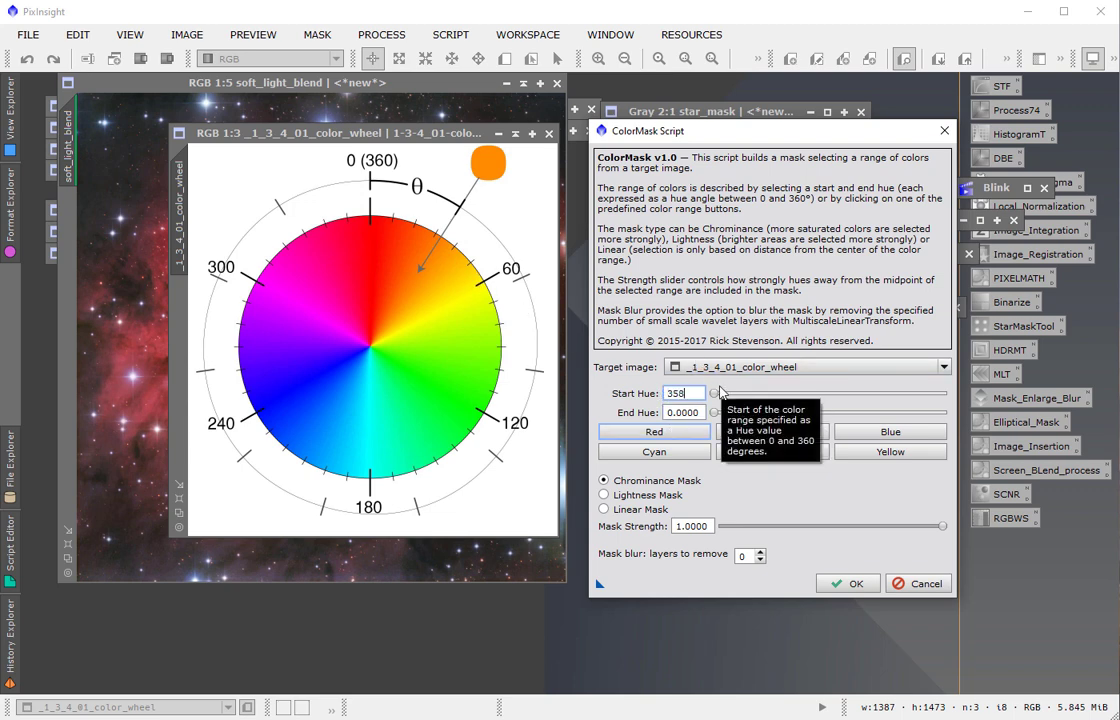
{"action": "key", "text": "Tab"}
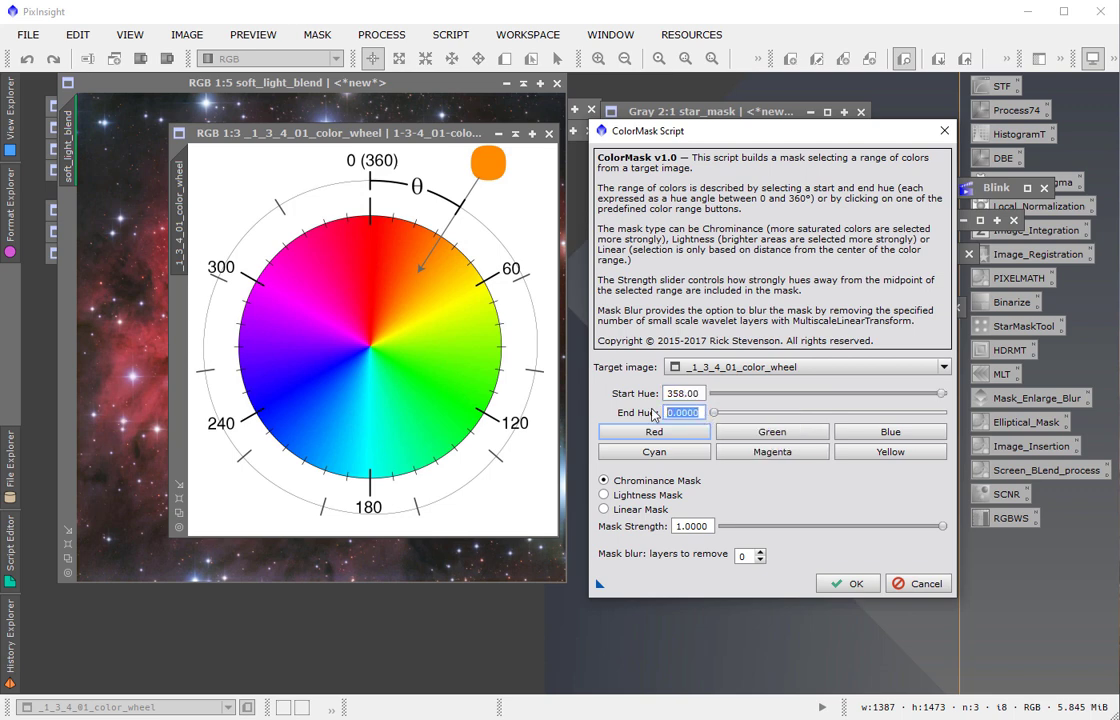
{"action": "type", "text": "2"}
{"action": "left_click", "coordinate": [849, 588]}
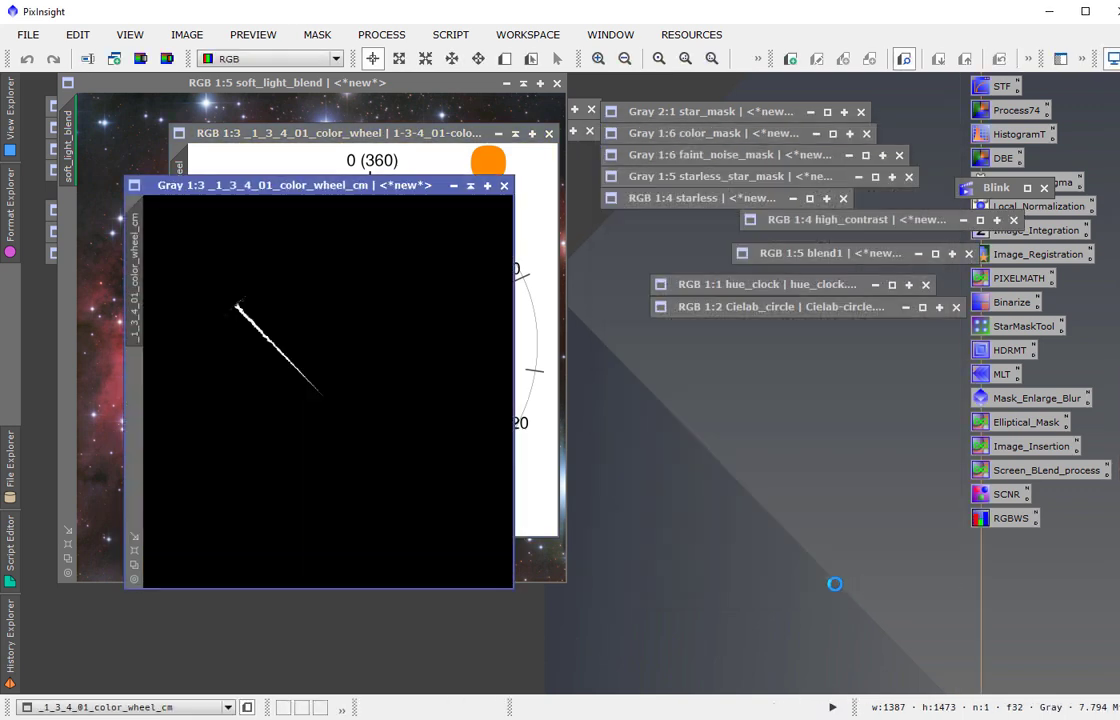
Step: Align the generated mask over the color wheel and alternate between the two images to compare which hues are selected
{"action": "left_click_drag", "start_coordinate": [294, 186], "coordinate": [340, 137]}
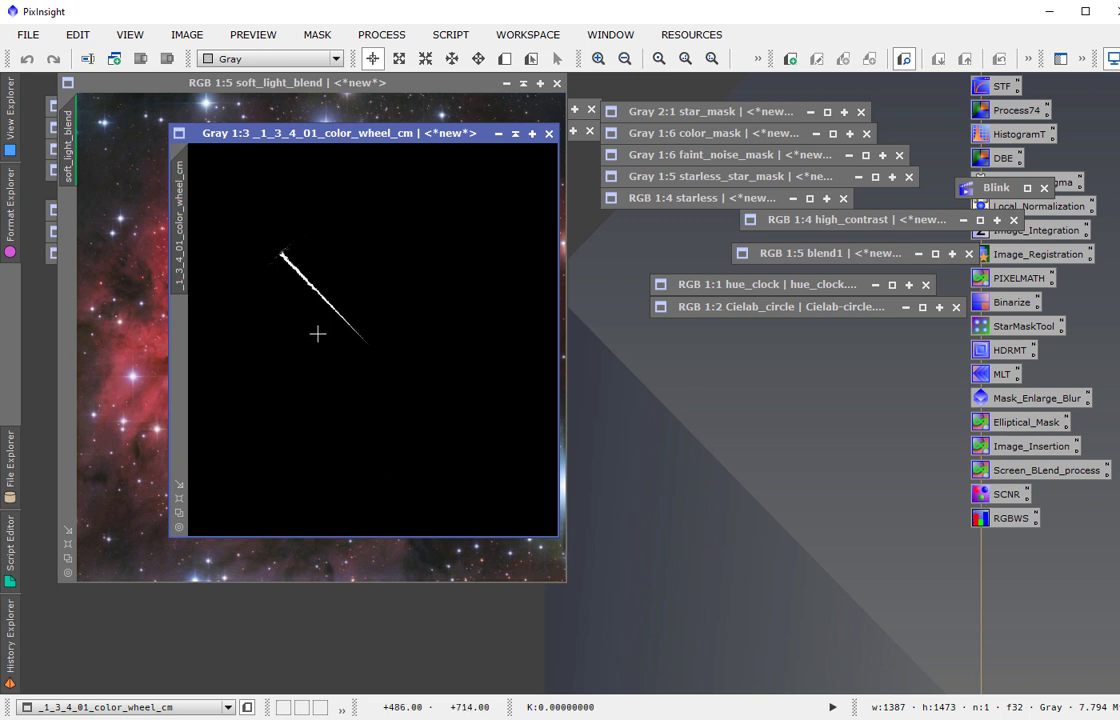
{"action": "key", "text": "ctrl+Tab"}
{"action": "key", "text": "ctrl+Tab"}
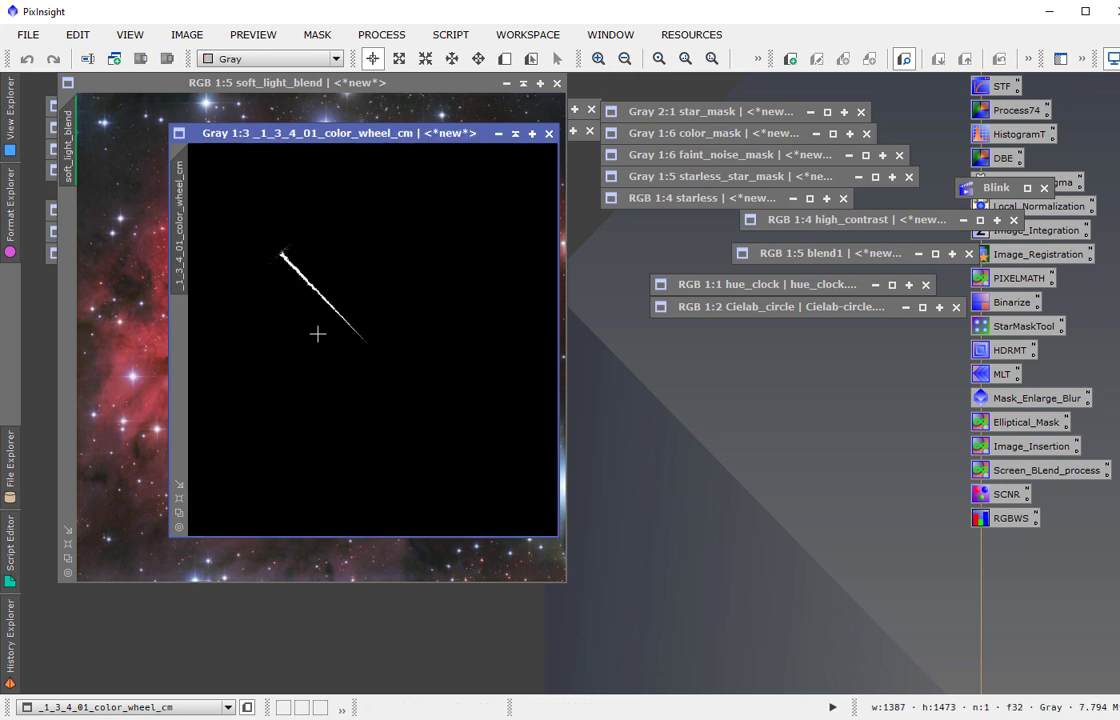
{"action": "key", "text": "ctrl+Tab"}
{"action": "key", "text": "ctrl+Tab"}
{"action": "key", "text": "ctrl+Tab"}
{"action": "key", "text": "ctrl+Tab"}
{"action": "key", "text": "ctrl+Tab"}
{"action": "key", "text": "ctrl+Tab"}
{"action": "key", "text": "ctrl+Tab"}
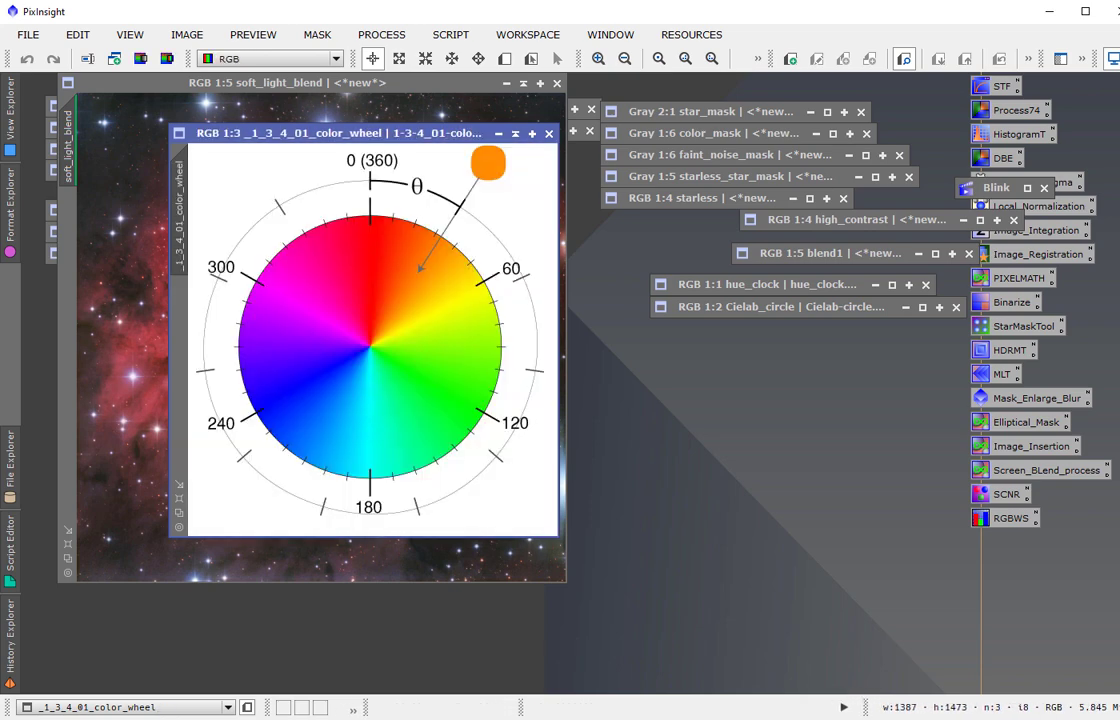
{"action": "key", "text": "ctrl+Tab"}
{"action": "key", "text": "ctrl+Tab"}
Step: Move the color wheel aside, close the generated mask, and read out the wheel's red sector at 0 degrees
{"action": "left_click_drag", "start_coordinate": [388, 133], "coordinate": [373, 112]}
{"action": "left_click", "coordinate": [549, 133]}
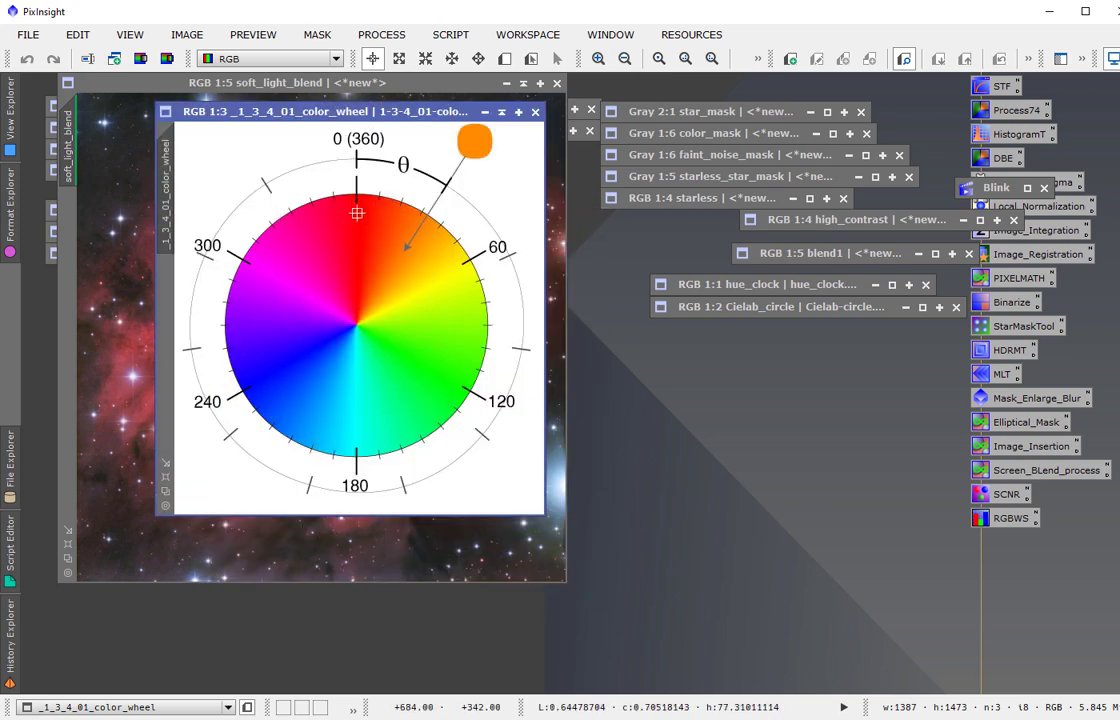
{"action": "left_click", "coordinate": [357, 213]}
{"action": "mouse_move", "coordinate": [357, 213]}
{"action": "left_mouse_down"}
{"action": "mouse_move", "coordinate": [355, 199]}
{"action": "mouse_move", "coordinate": [357, 313]}
{"action": "mouse_move", "coordinate": [355, 207]}
{"action": "mouse_move", "coordinate": [355, 222]}
{"action": "left_mouse_up"}
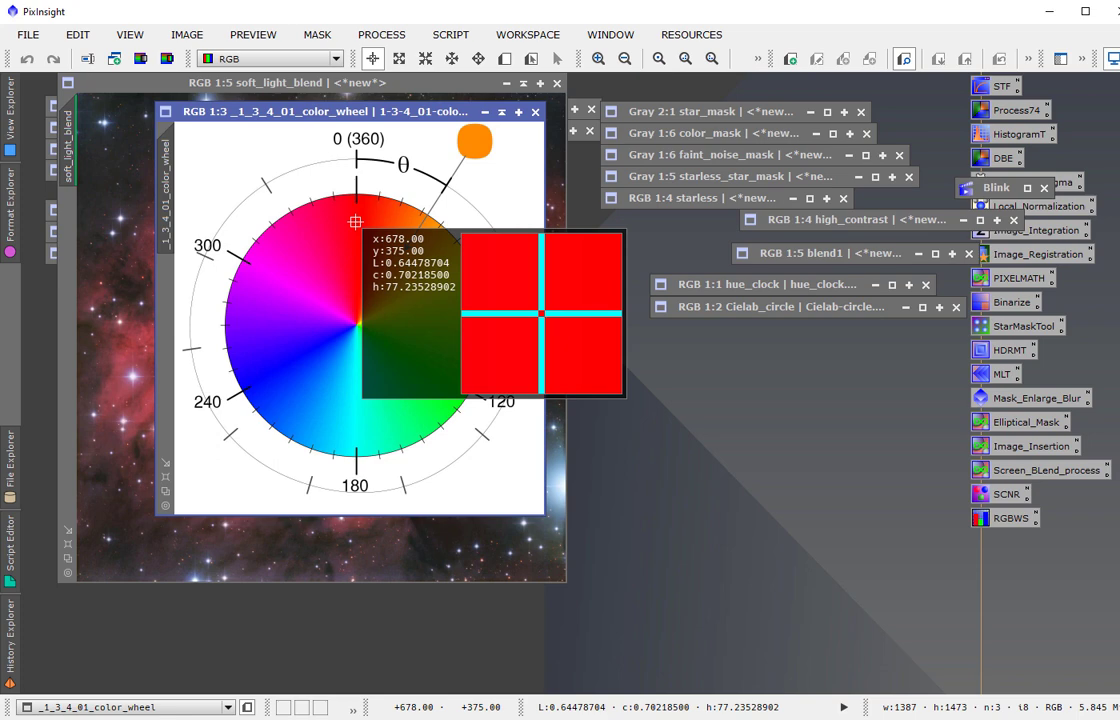
Step: Read out the color wheel's red at 0 degrees again and relaunch the ColorMask script, placing its dialog beside the wheel
{"action": "left_click_drag", "start_coordinate": [355, 221], "coordinate": [351, 219]}
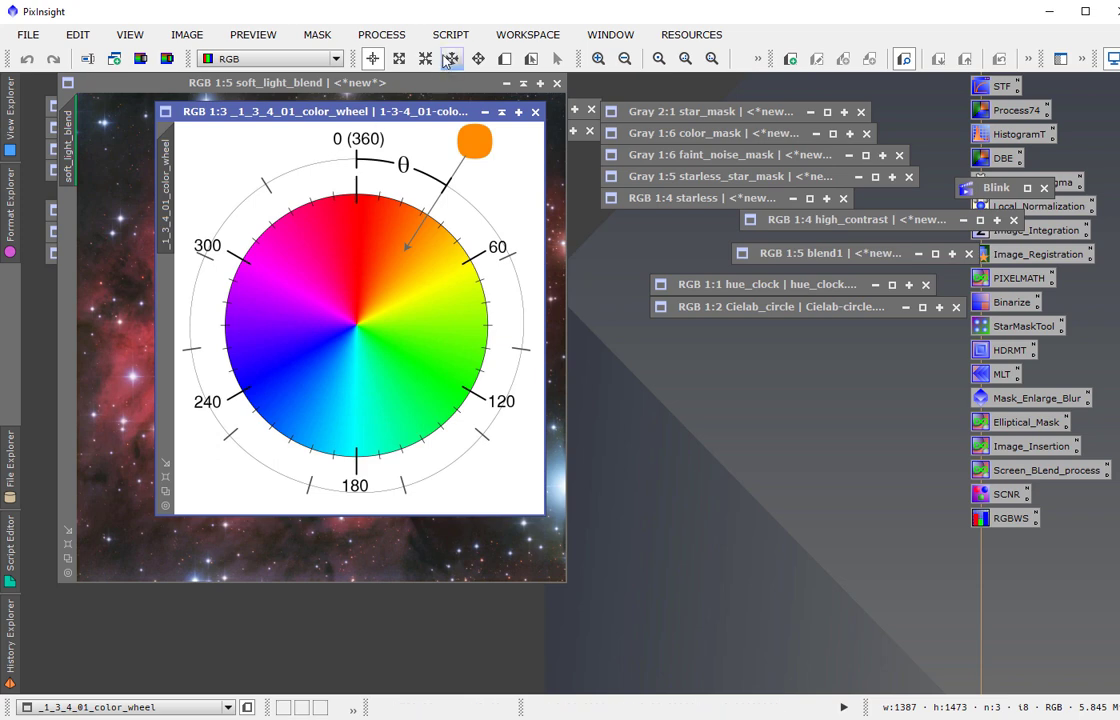
{"action": "left_click", "coordinate": [393, 37]}
{"action": "mouse_move", "coordinate": [450, 35]}
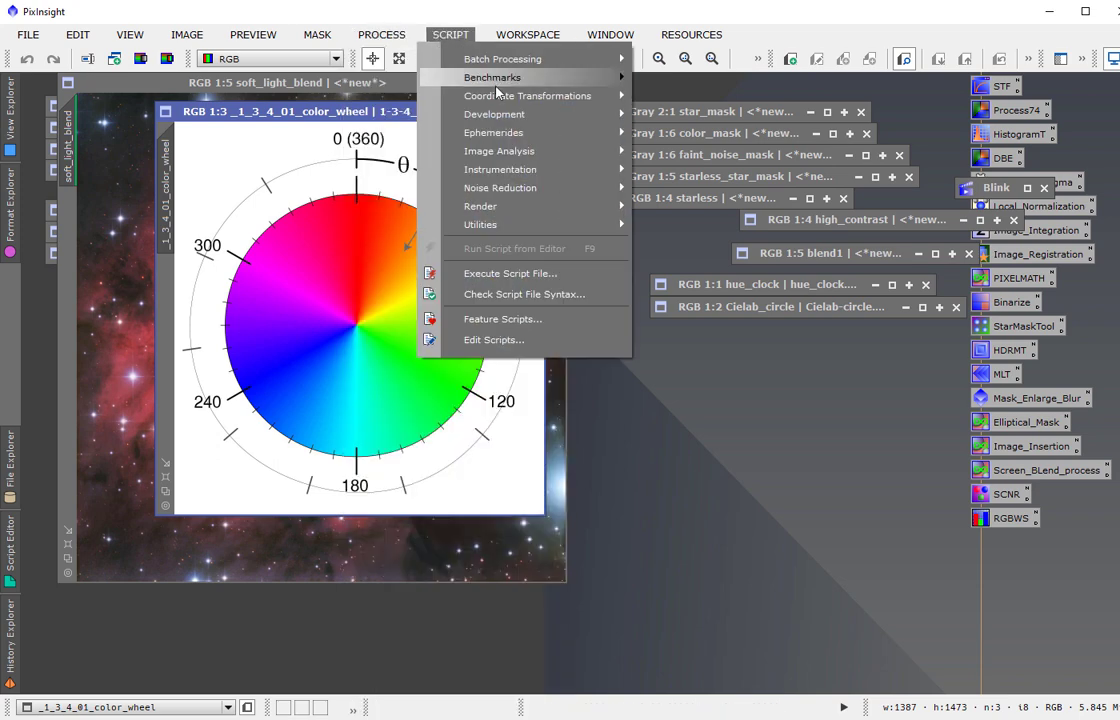
{"action": "mouse_move", "coordinate": [540, 235]}
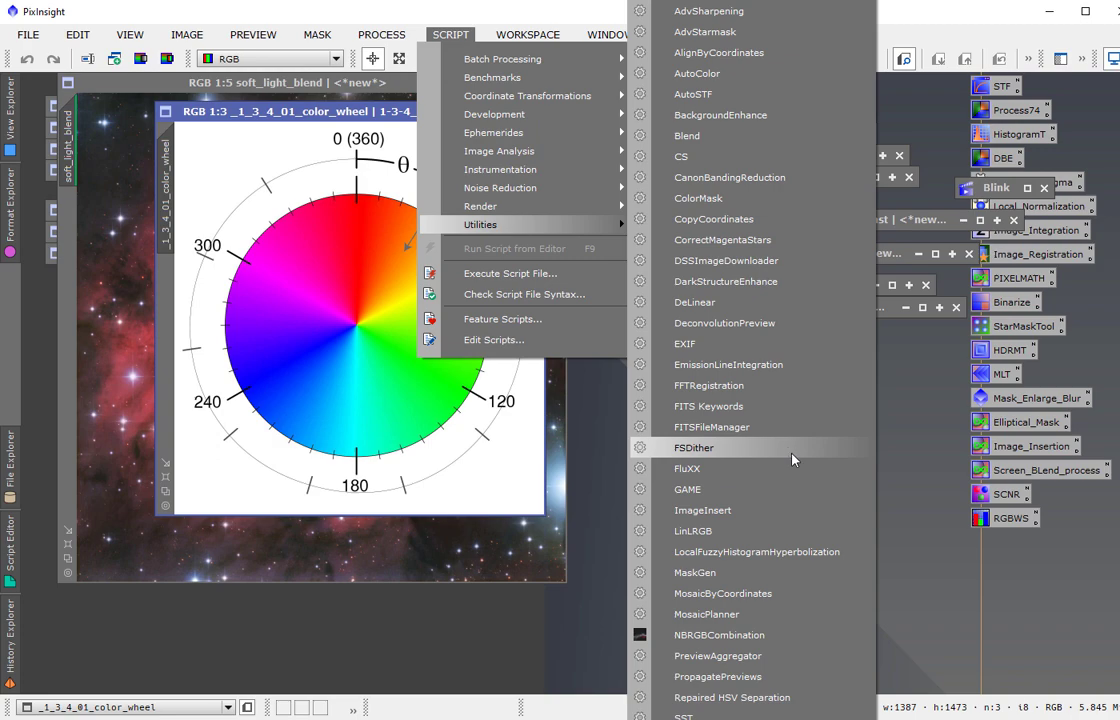
{"action": "left_click", "coordinate": [745, 205]}
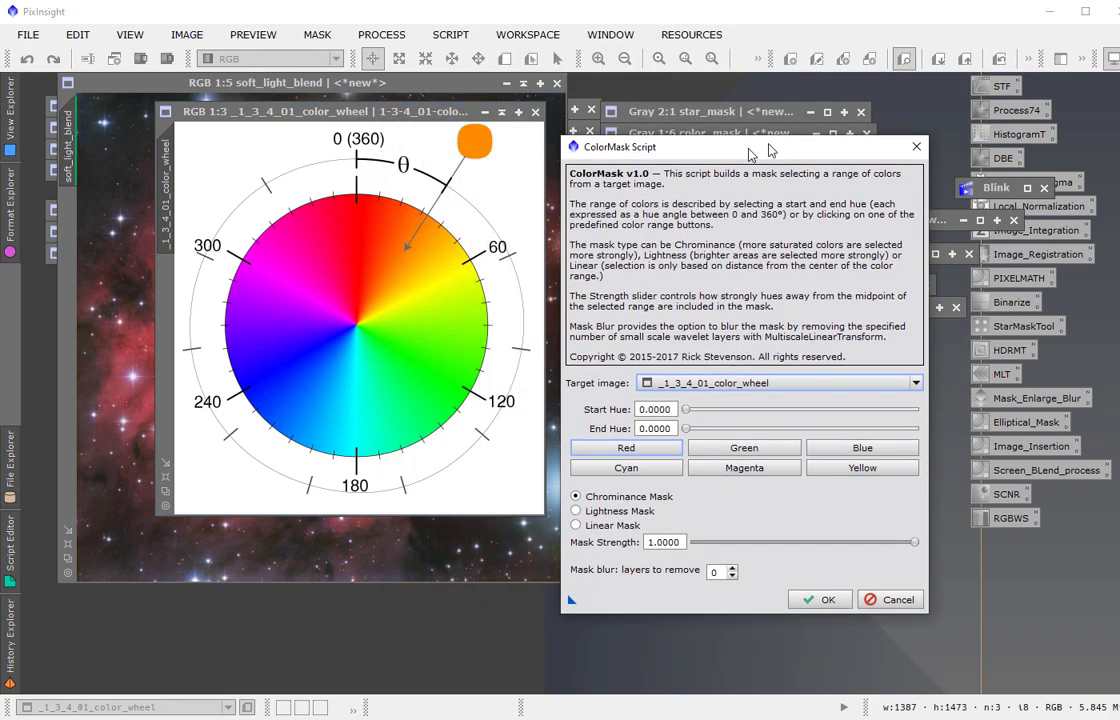
{"action": "left_click_drag", "start_coordinate": [748, 154], "coordinate": [779, 145]}
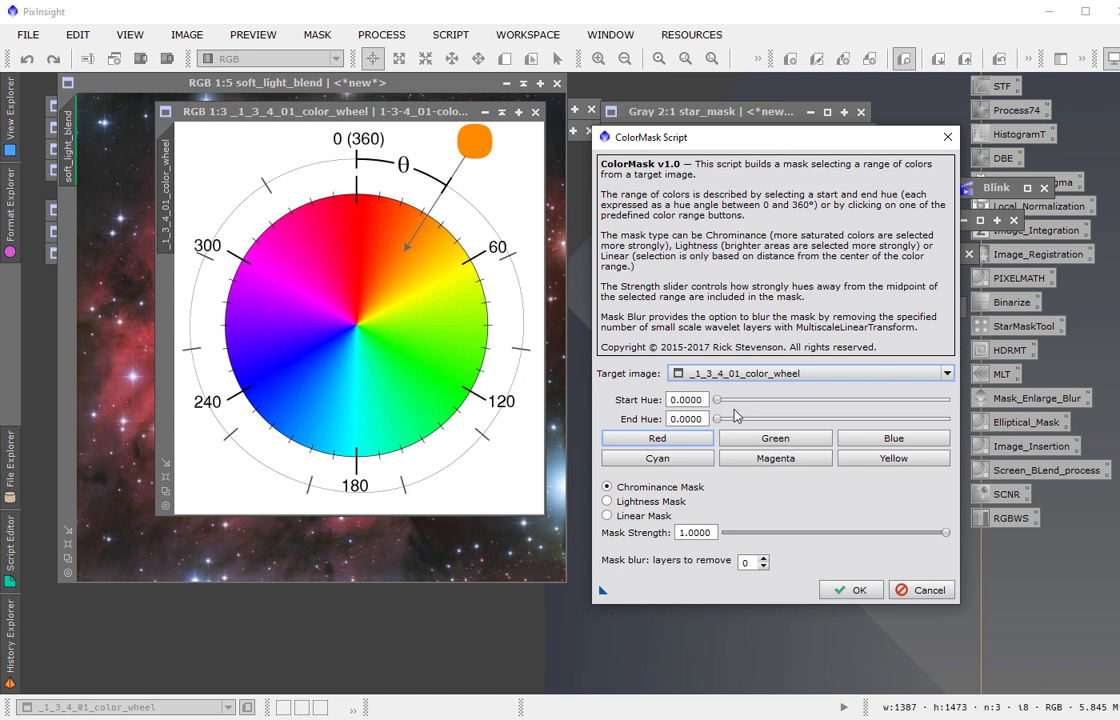
Step: Generate a chrominance mask of the color wheel with a start hue of 76 and an end hue of 80
{"action": "left_click", "coordinate": [668, 402]}
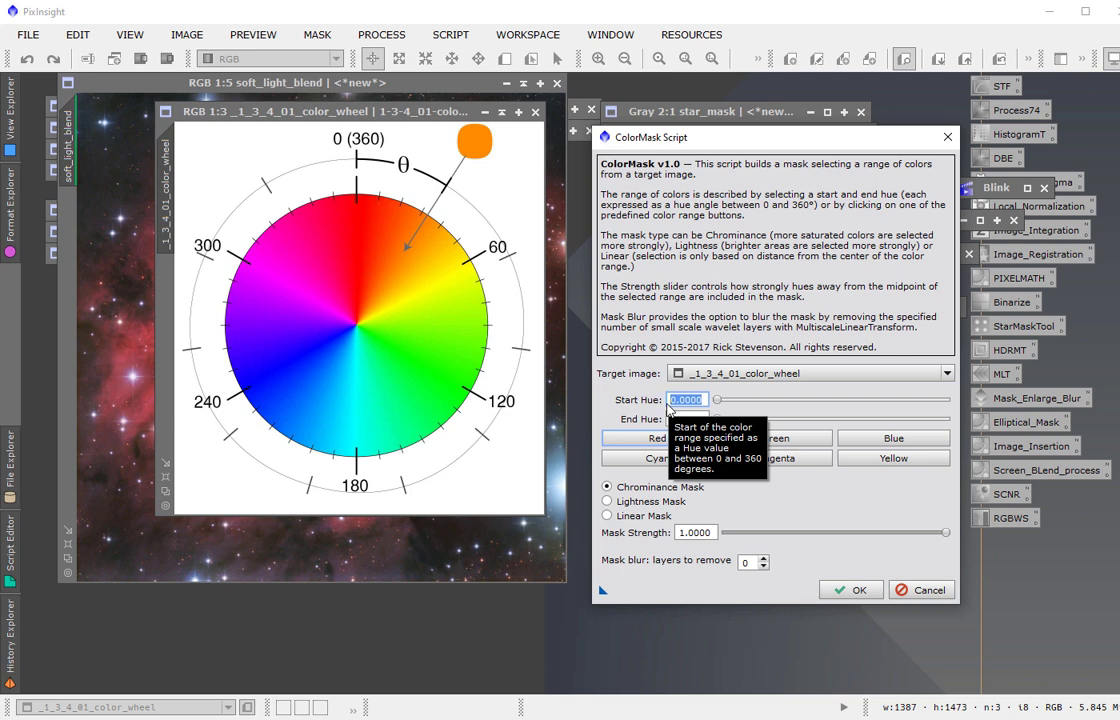
{"action": "type", "text": "76"}
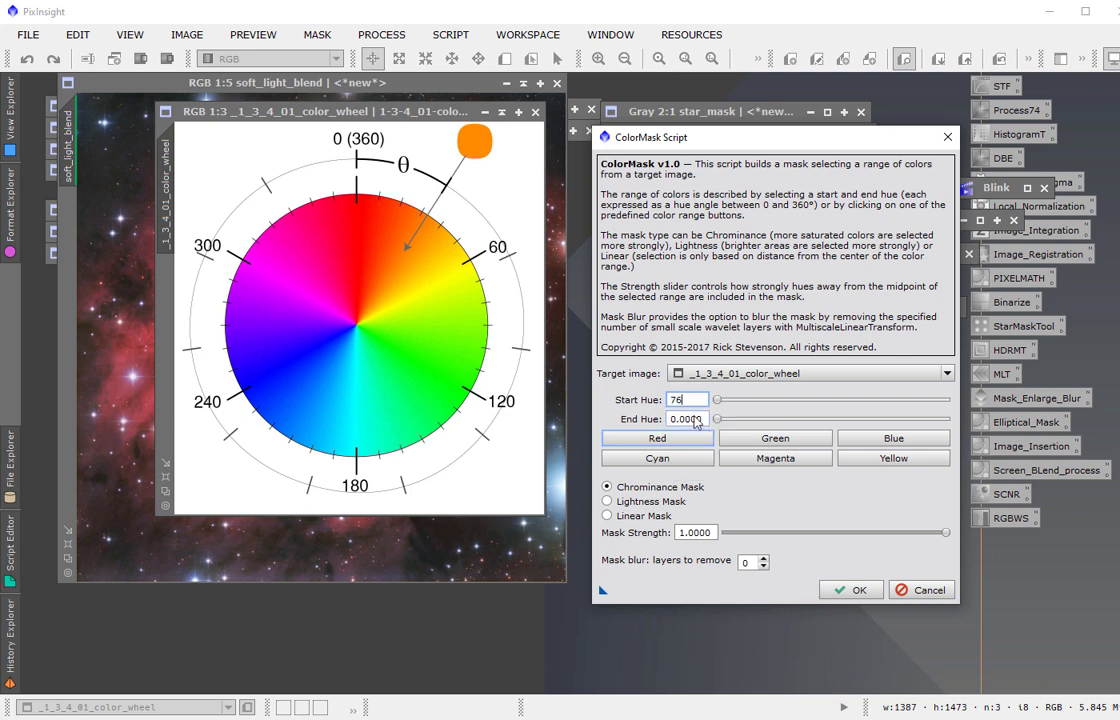
{"action": "left_click", "coordinate": [703, 419]}
{"action": "left_click_drag", "start_coordinate": [703, 419], "coordinate": [663, 425]}
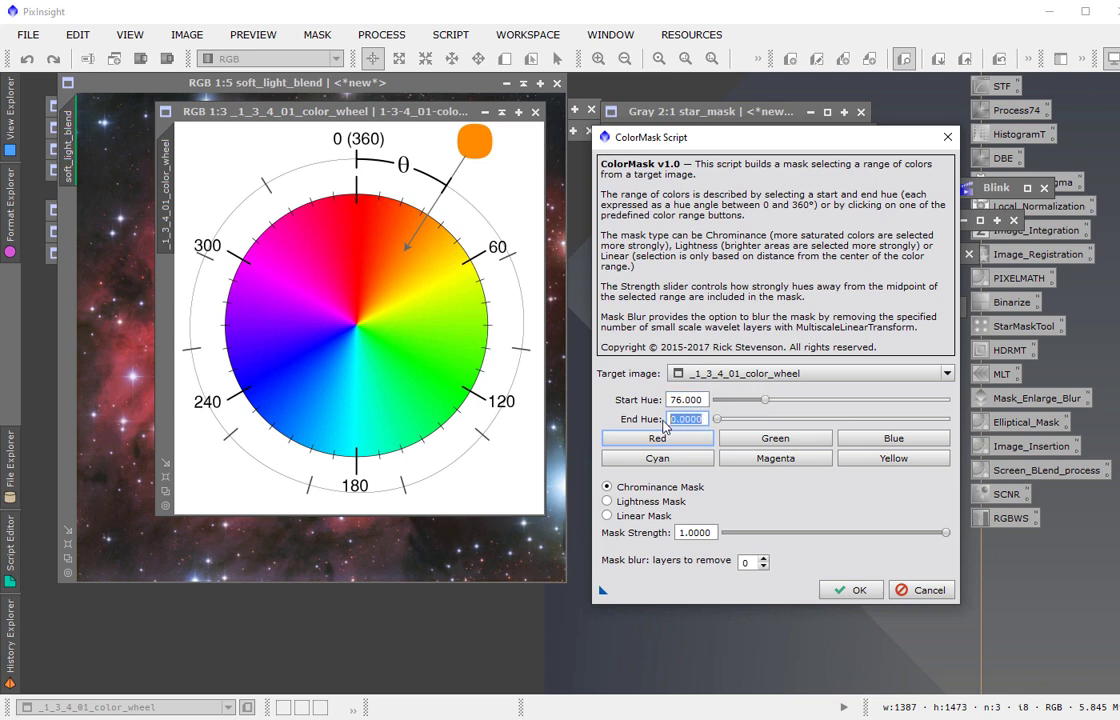
{"action": "type", "text": "80"}
{"action": "left_click", "coordinate": [850, 590]}
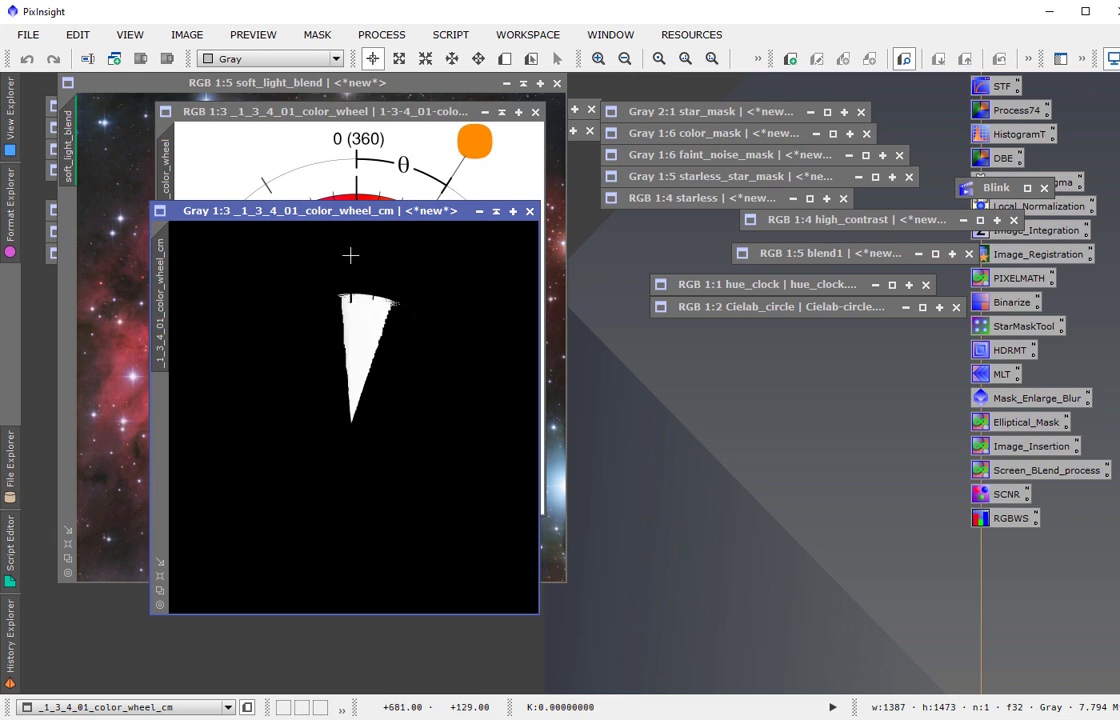
Step: Move the narrow red mask off the wheel's top and close it, and reopen the ColorMask script beside the color wheel
{"action": "left_click_drag", "start_coordinate": [337, 213], "coordinate": [386, 268]}
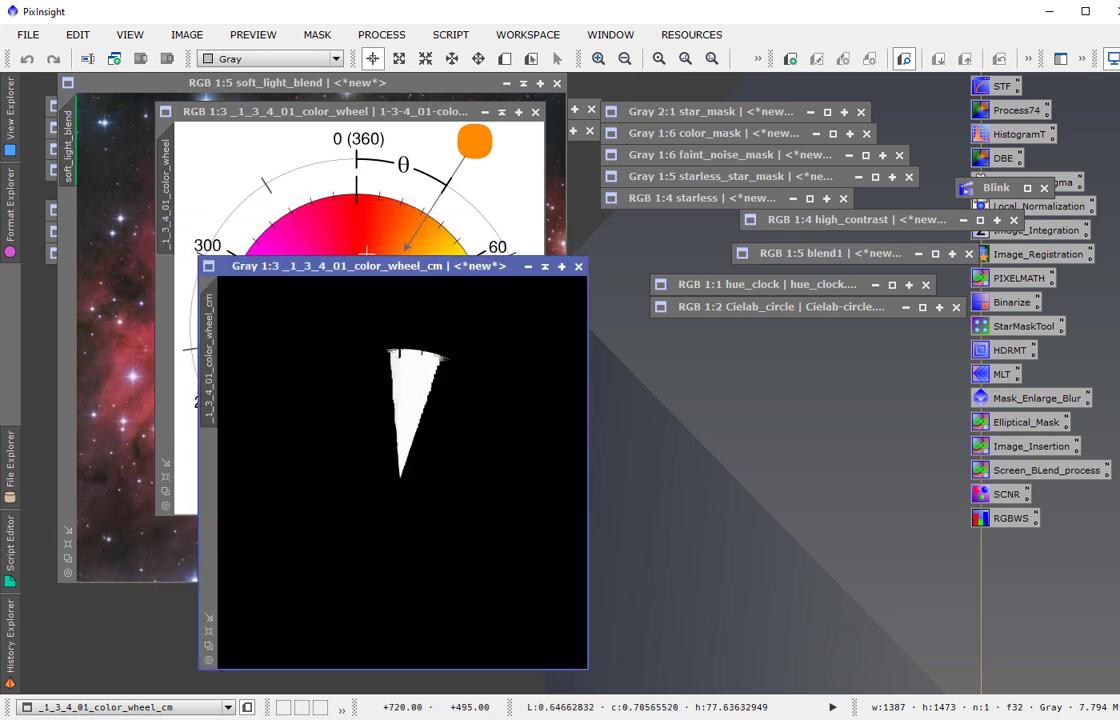
{"action": "left_click", "coordinate": [578, 267]}
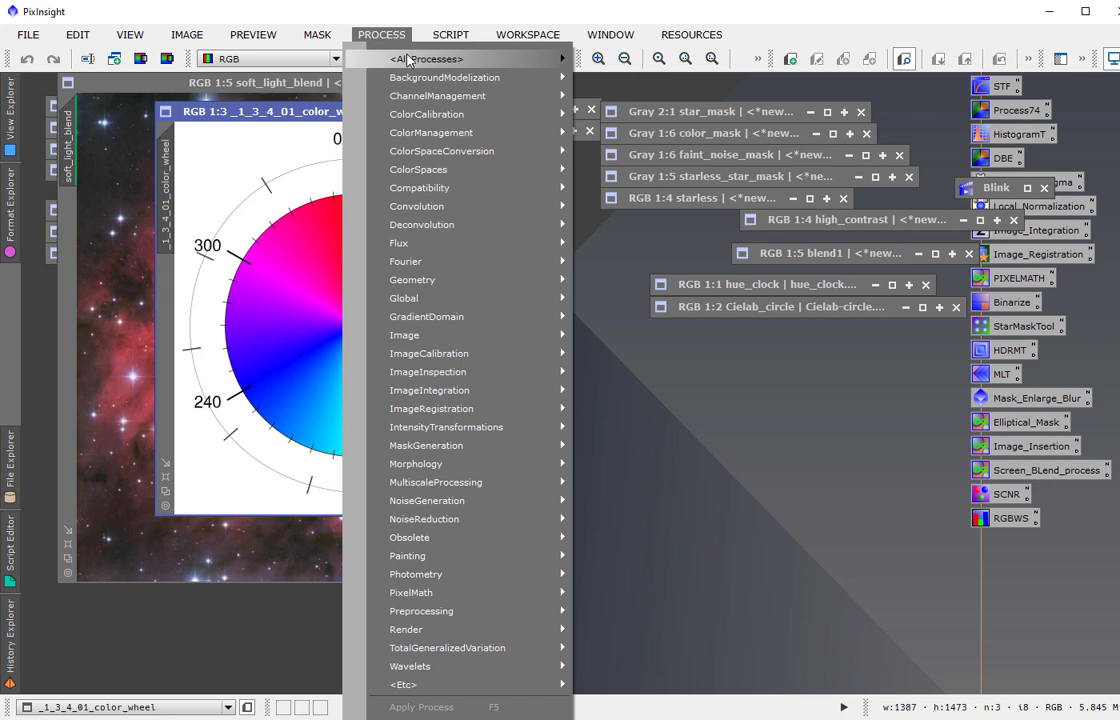
{"action": "mouse_move", "coordinate": [407, 60]}
{"action": "mouse_move", "coordinate": [450, 35]}
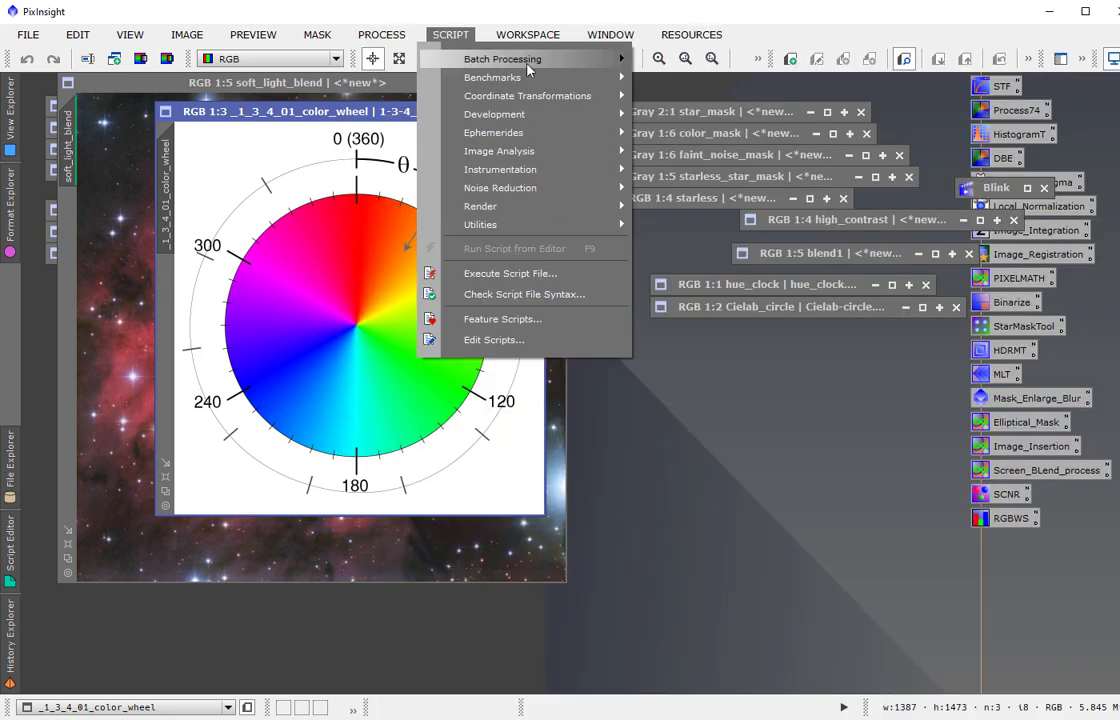
{"action": "mouse_move", "coordinate": [575, 237]}
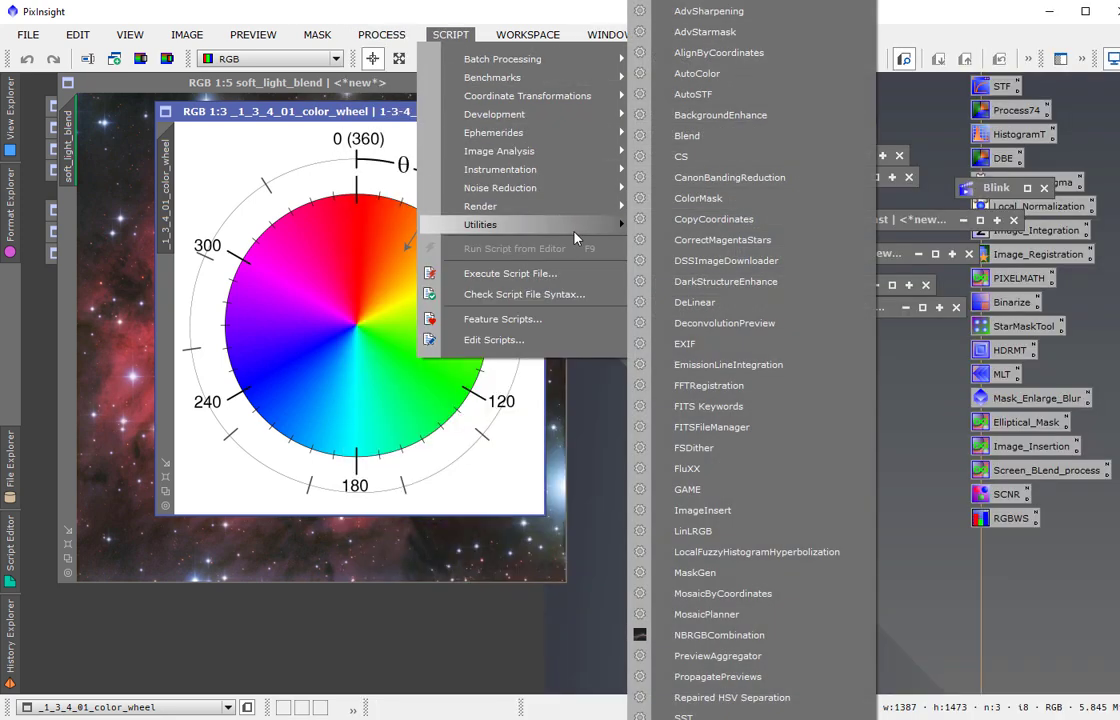
{"action": "left_click", "coordinate": [698, 198]}
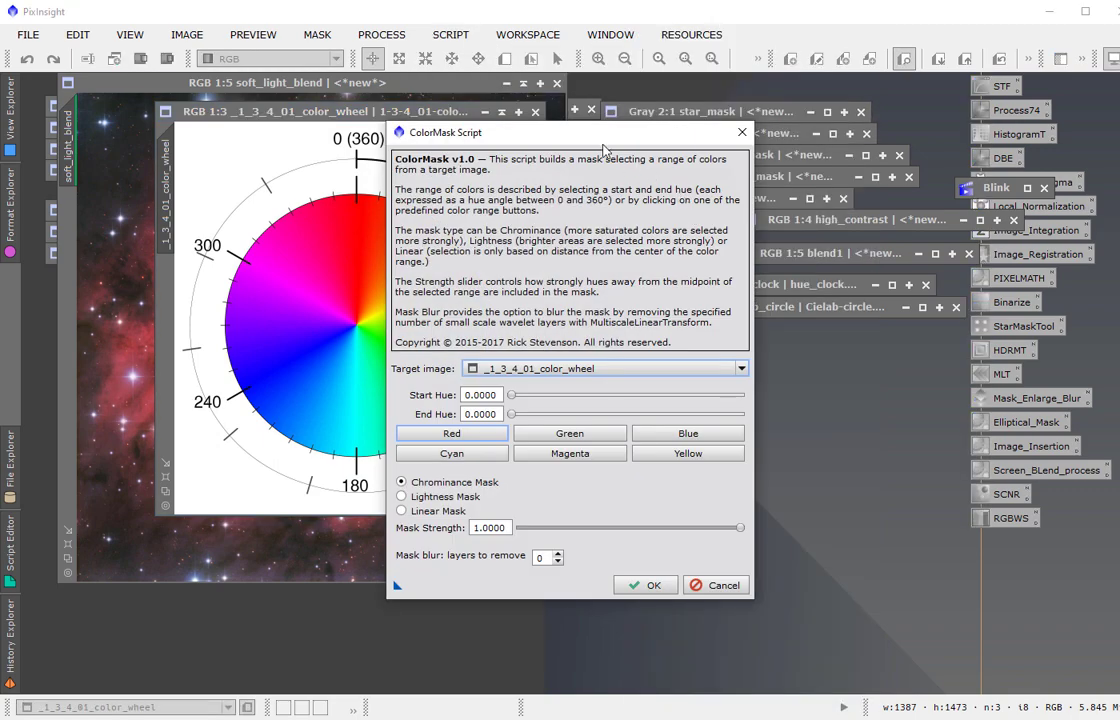
{"action": "left_click_drag", "start_coordinate": [572, 131], "coordinate": [752, 112]}
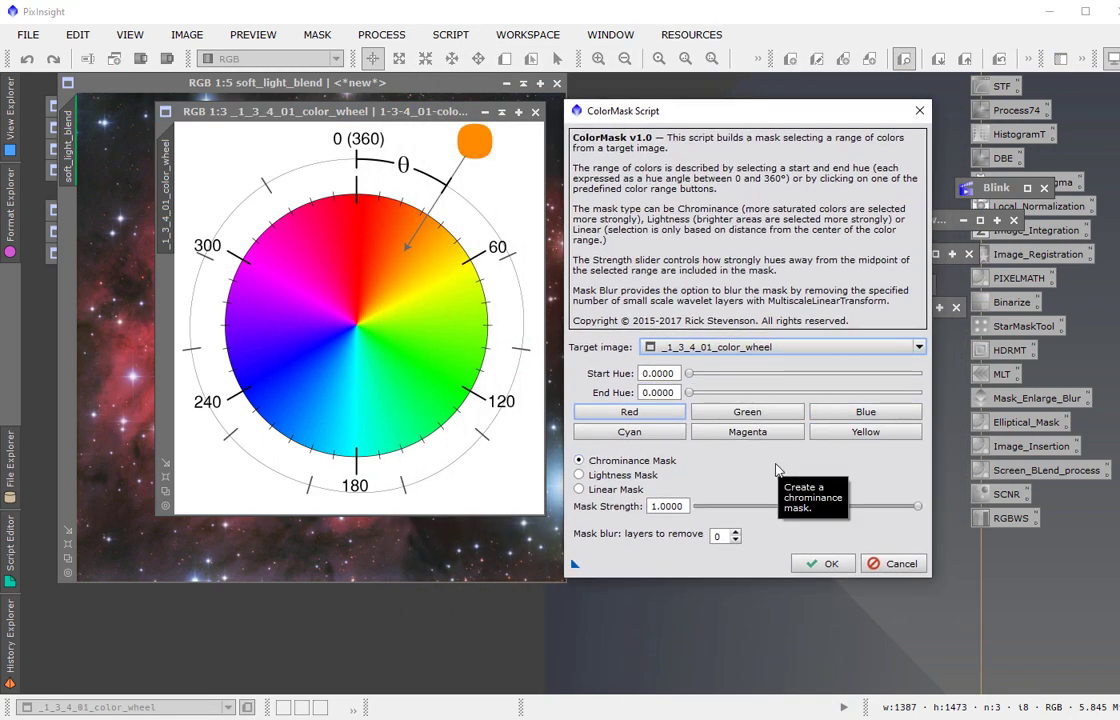
Step: Generate a chrominance mask from the predefined Red range, and close it after comparing it with the color wheel
{"action": "left_click", "coordinate": [658, 420]}
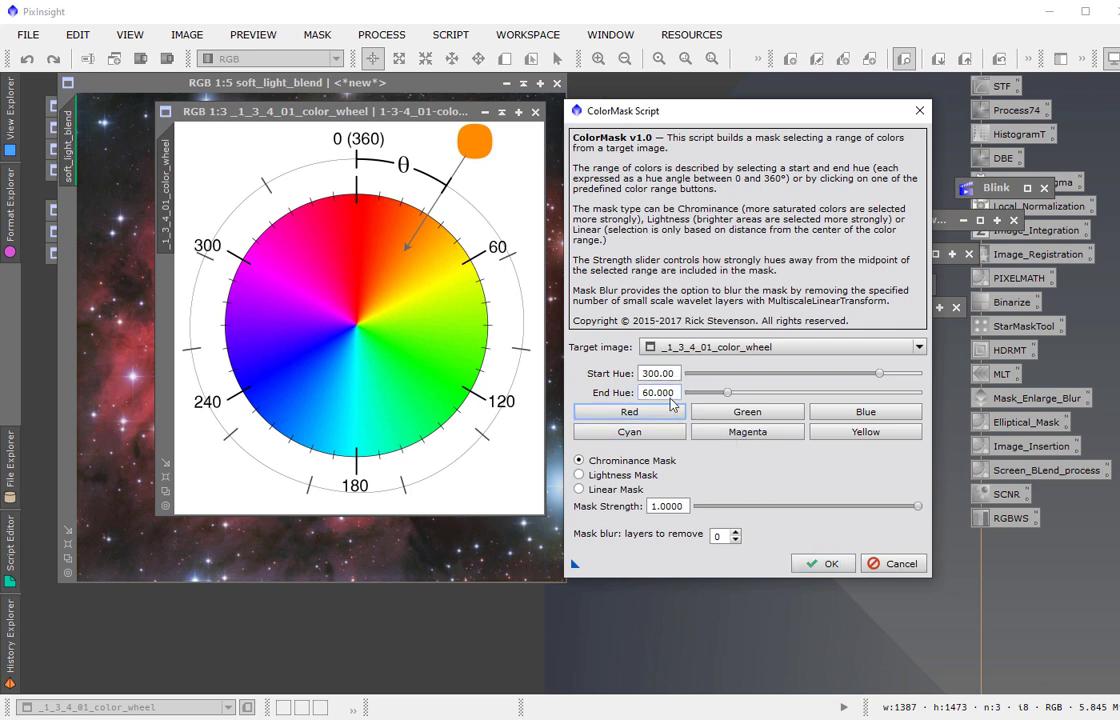
{"action": "left_click", "coordinate": [822, 563]}
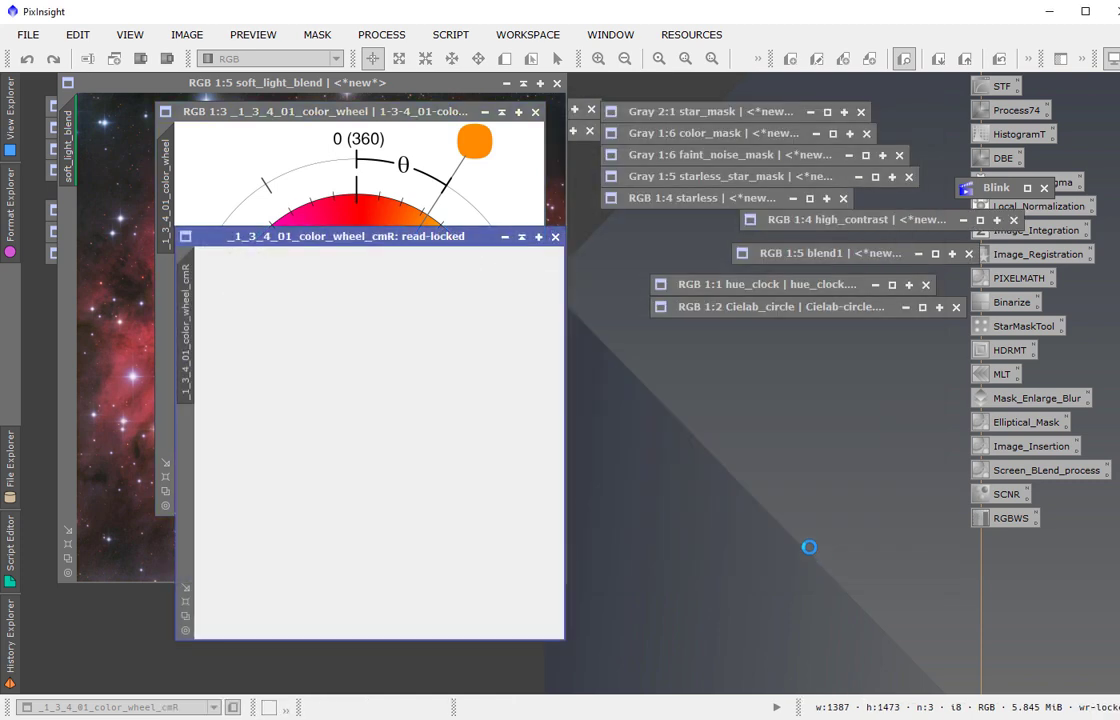
{"action": "left_click_drag", "start_coordinate": [364, 241], "coordinate": [508, 143]}
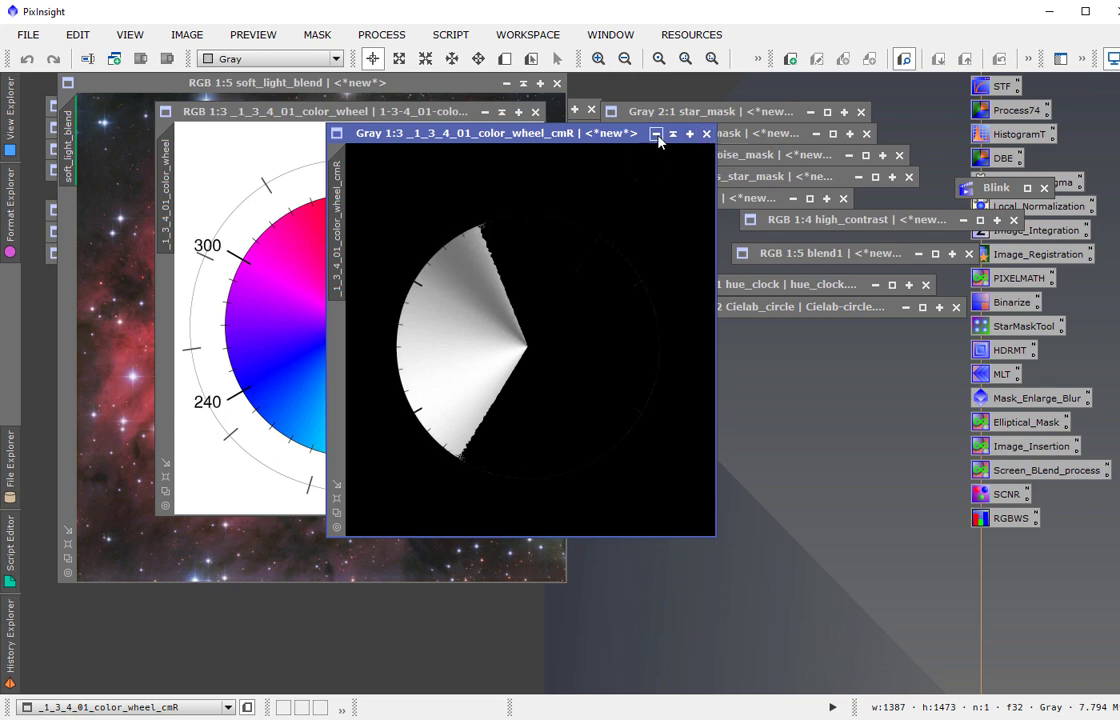
{"action": "left_click_drag", "start_coordinate": [626, 137], "coordinate": [588, 278]}
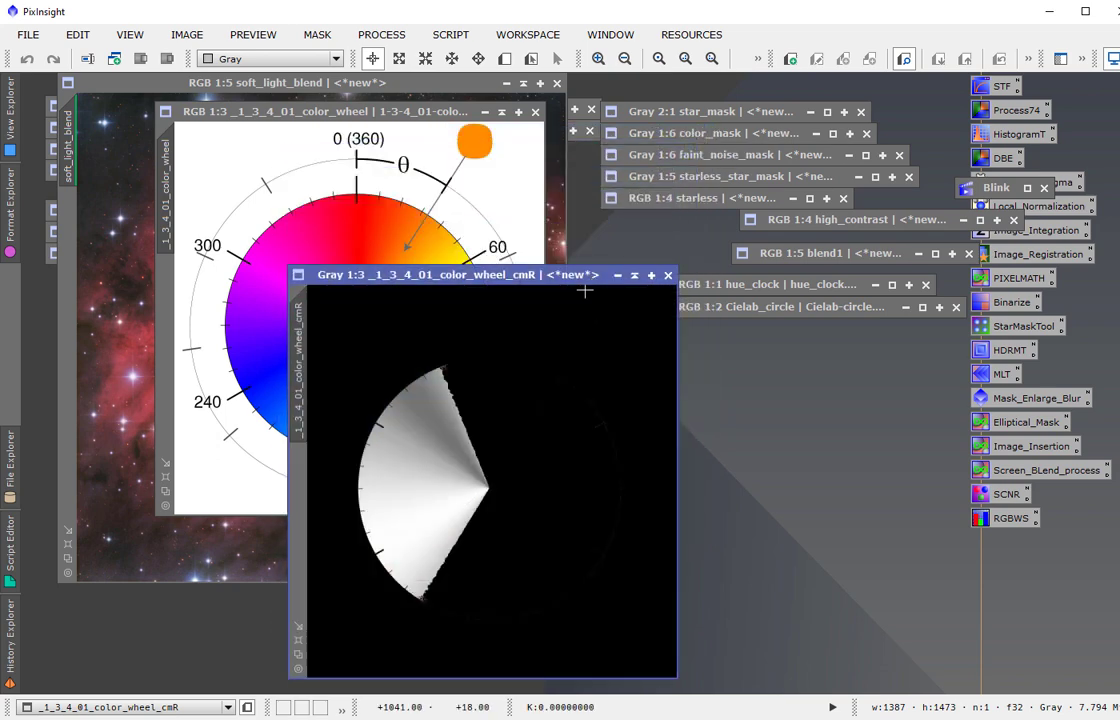
{"action": "left_click", "coordinate": [668, 276]}
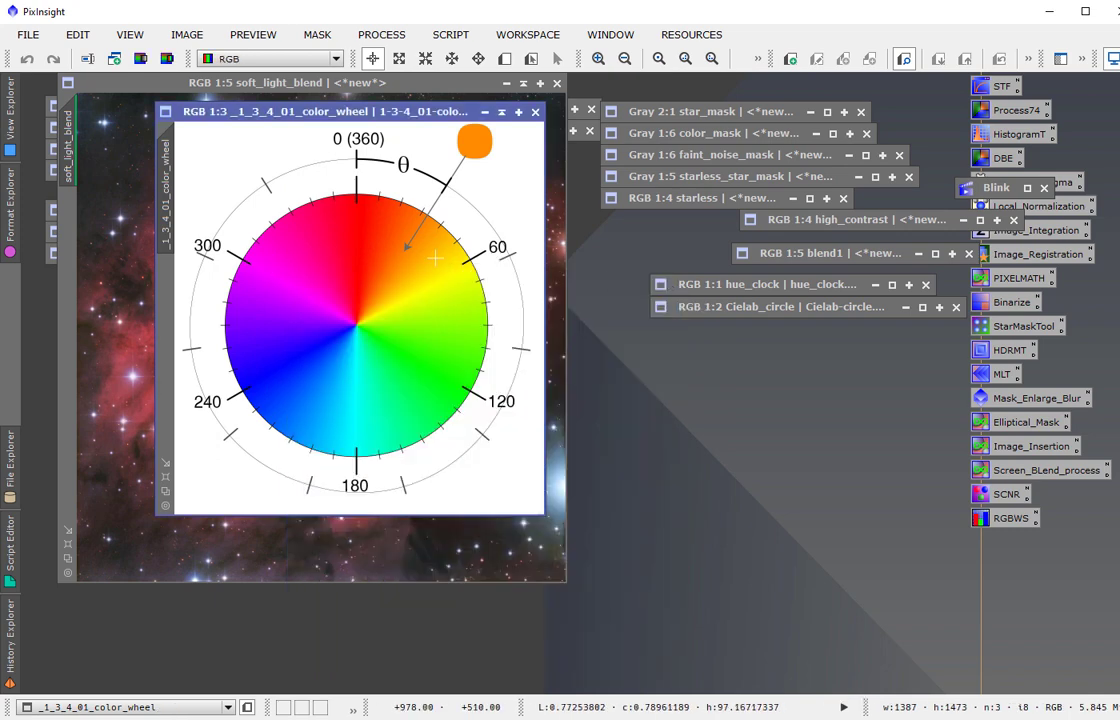
Step: Read out the CIE hue of the color wheel at its 300-degree magenta and 60-degree yellow positions
{"action": "left_click", "coordinate": [277, 273]}
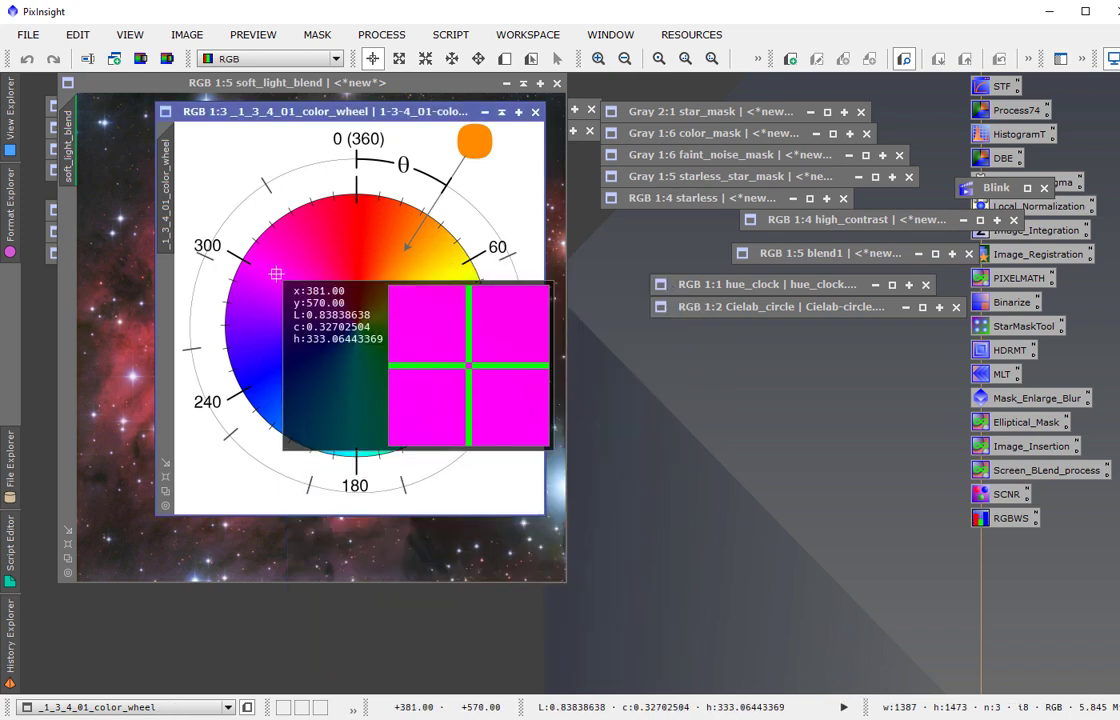
{"action": "mouse_move", "coordinate": [277, 273]}
{"action": "left_mouse_down"}
{"action": "mouse_move", "coordinate": [268, 267]}
{"action": "mouse_move", "coordinate": [279, 275]}
{"action": "left_mouse_up"}
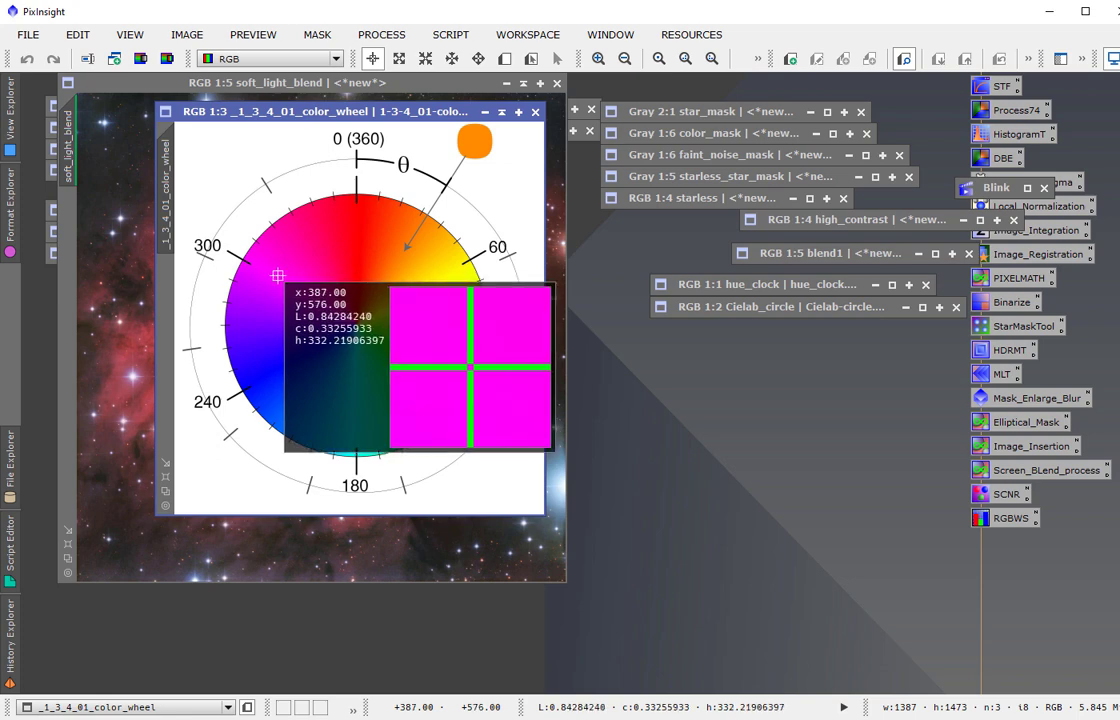
{"action": "left_click_drag", "start_coordinate": [277, 273], "coordinate": [436, 264]}
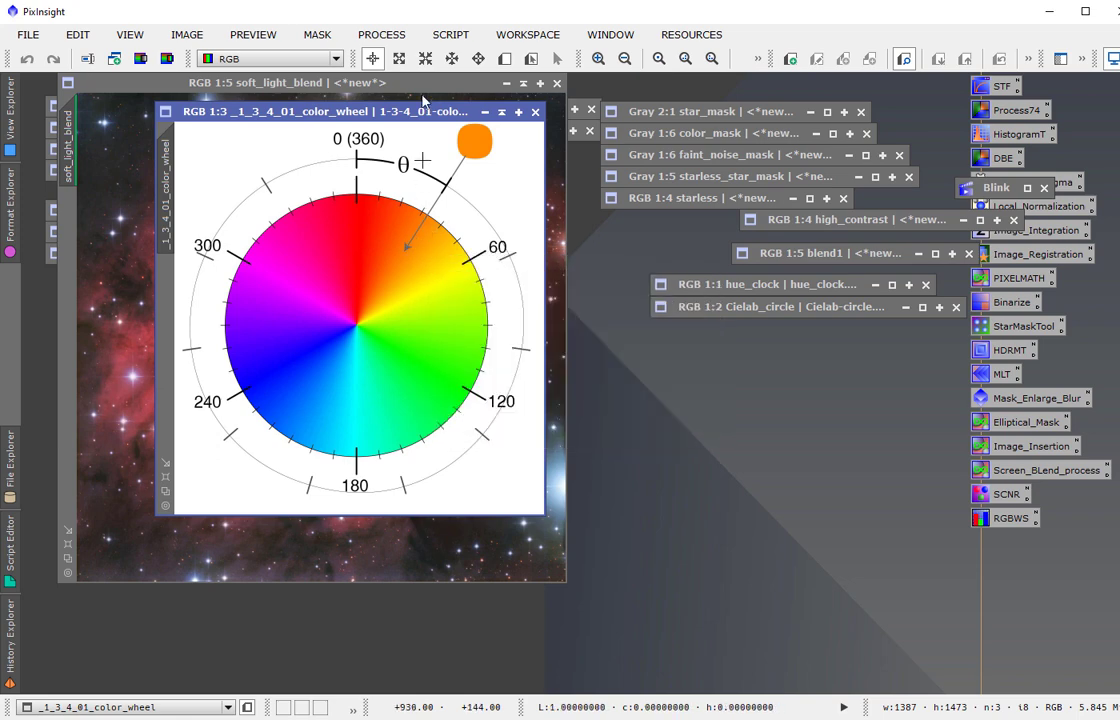
Step: Run the ColorMask script on the color wheel to generate a chrominance mask with start hue 333 and end hue 100
{"action": "left_click", "coordinate": [405, 38]}
{"action": "mouse_move", "coordinate": [450, 36]}
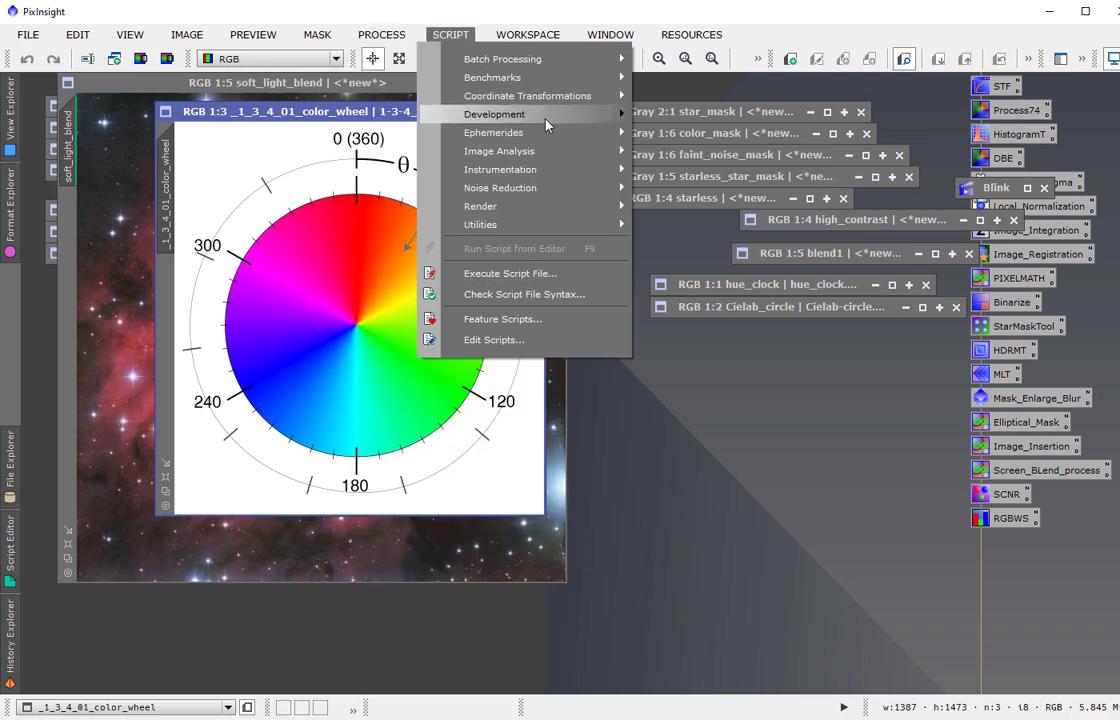
{"action": "mouse_move", "coordinate": [592, 225]}
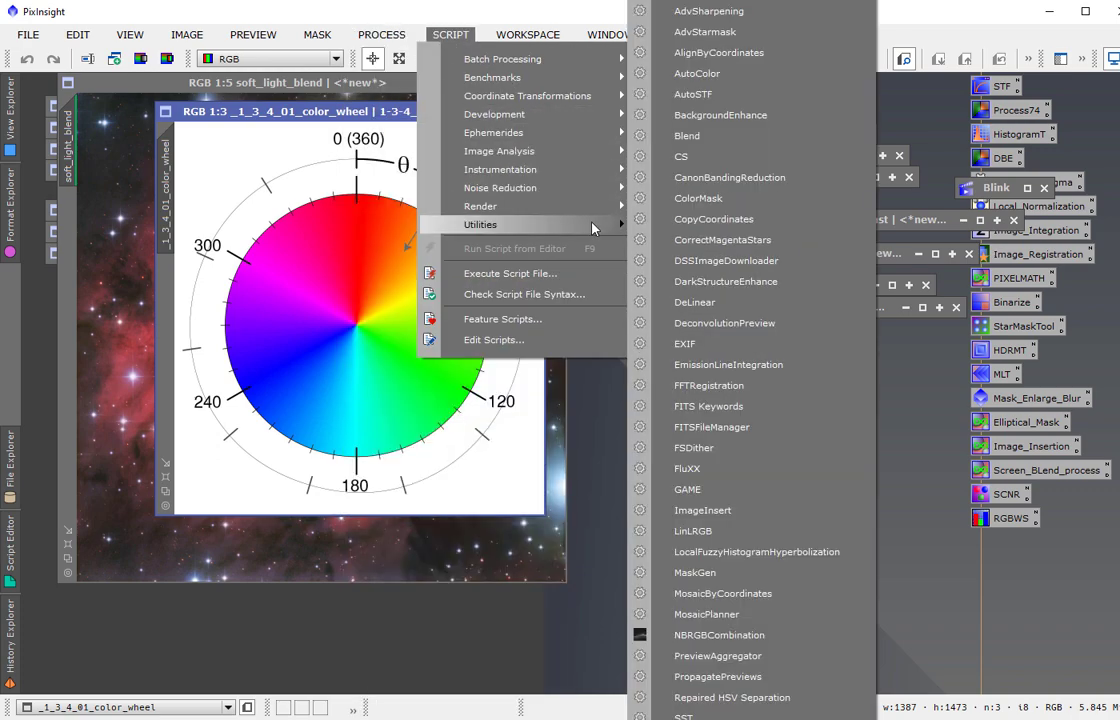
{"action": "left_click", "coordinate": [698, 198]}
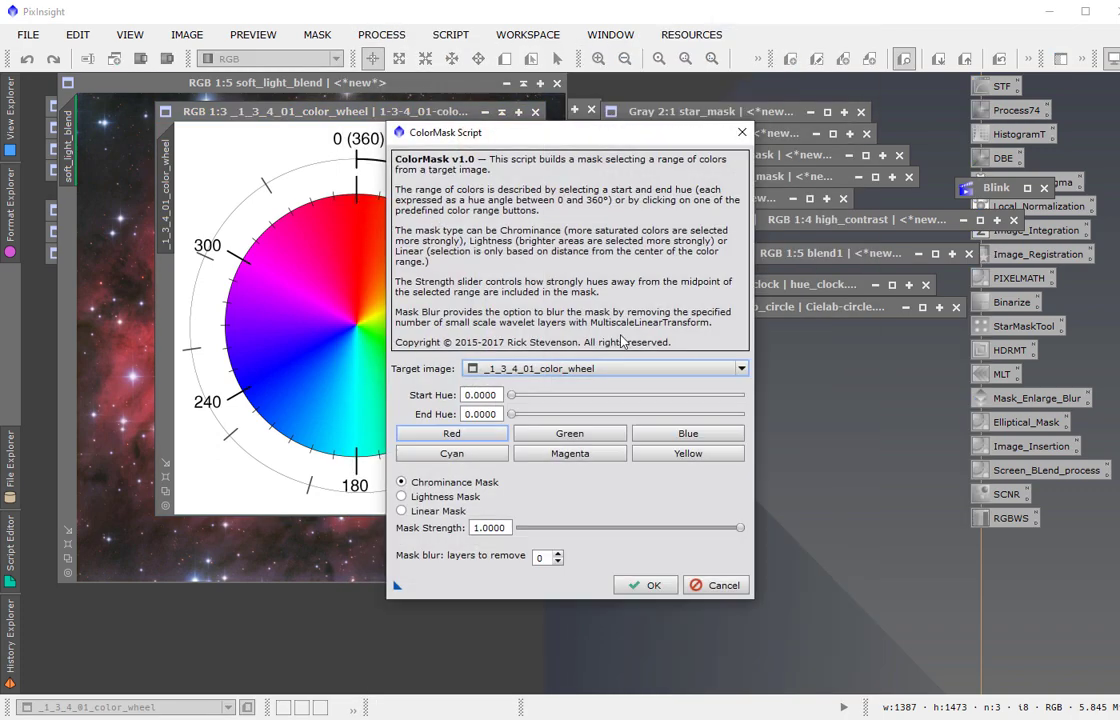
{"action": "key", "text": "Tab"}
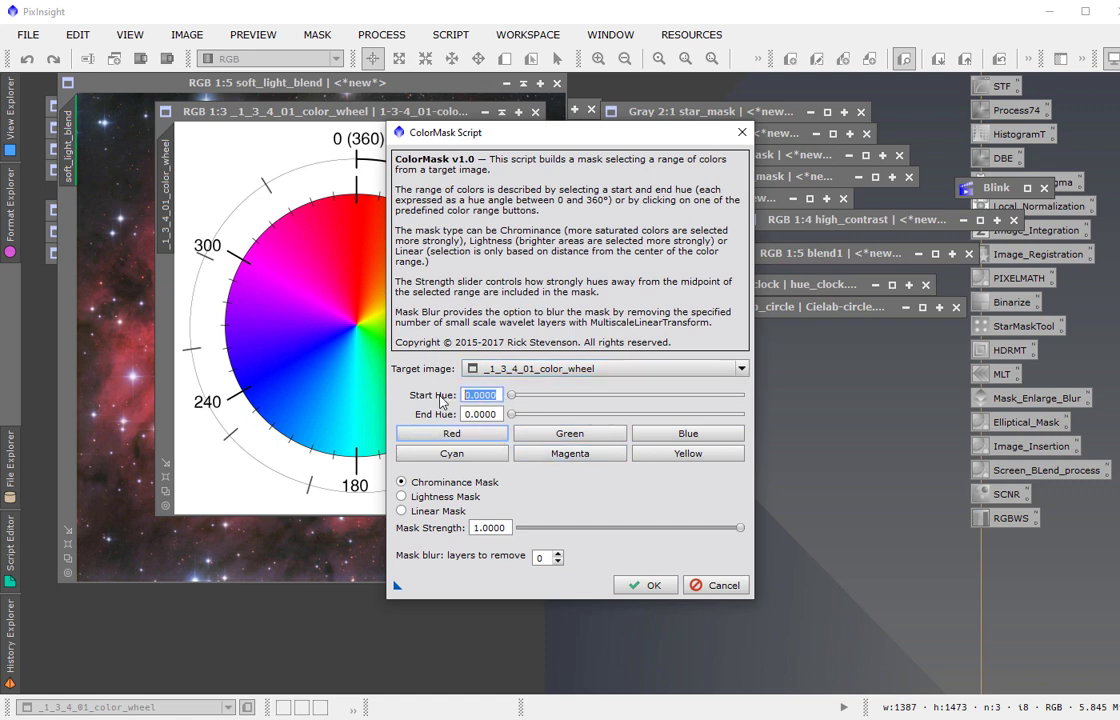
{"action": "type", "text": "333"}
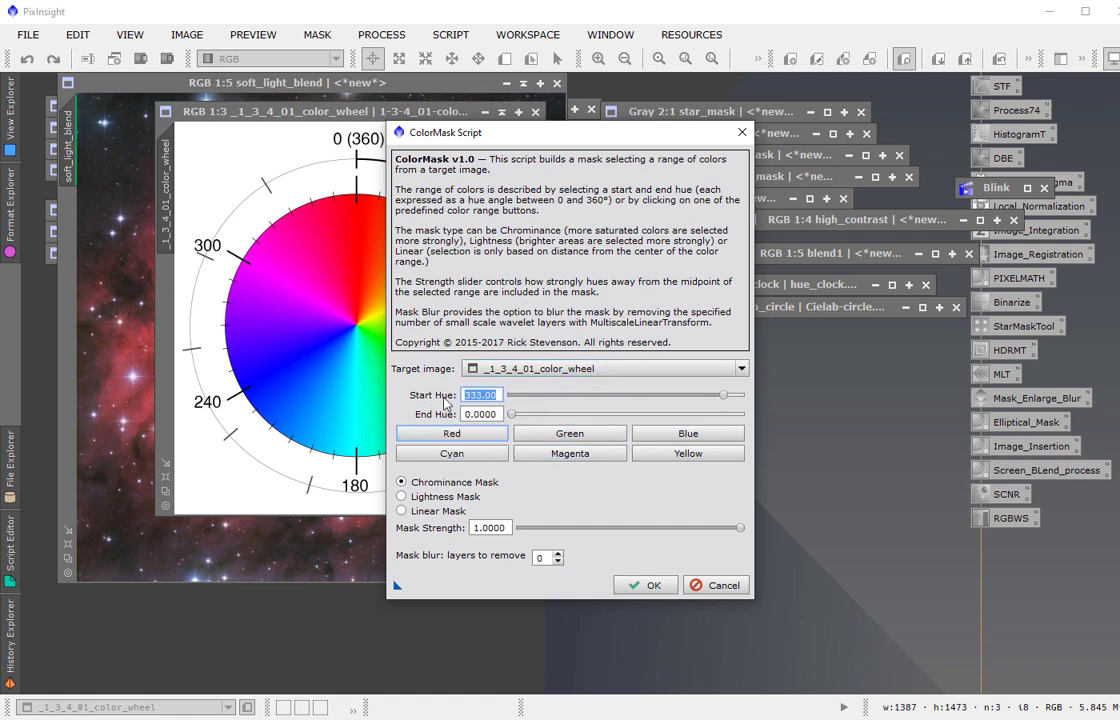
{"action": "key", "text": "Tab"}
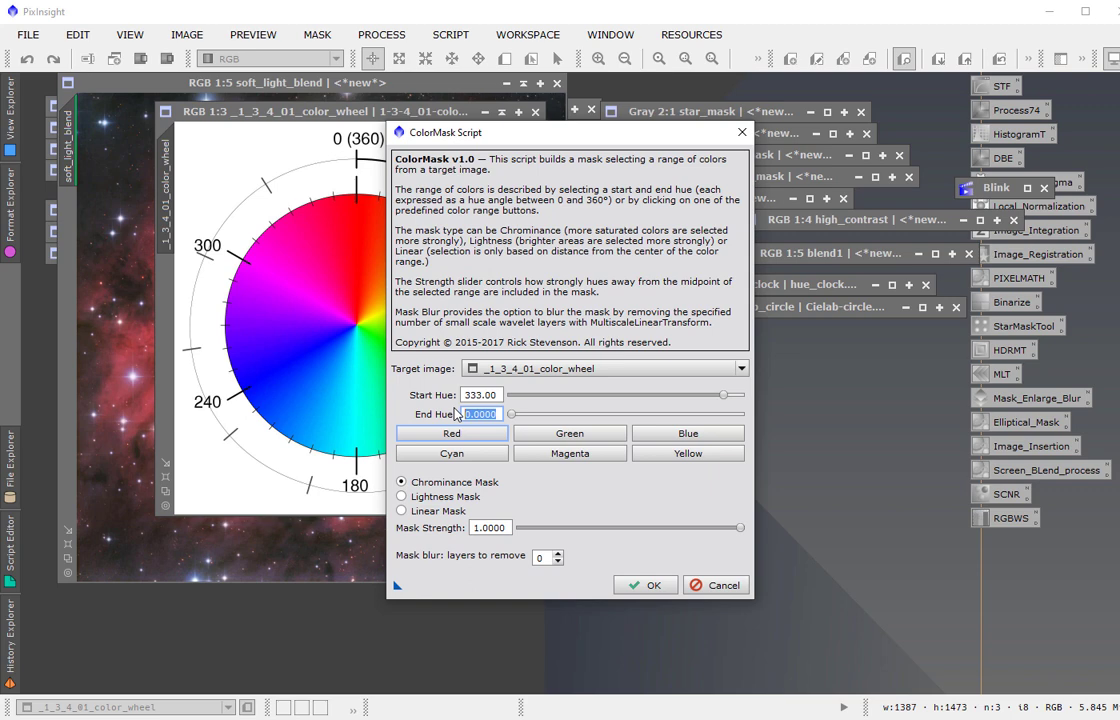
{"action": "type", "text": "100"}
{"action": "key", "text": "Tab"}
{"action": "left_click", "coordinate": [648, 591]}
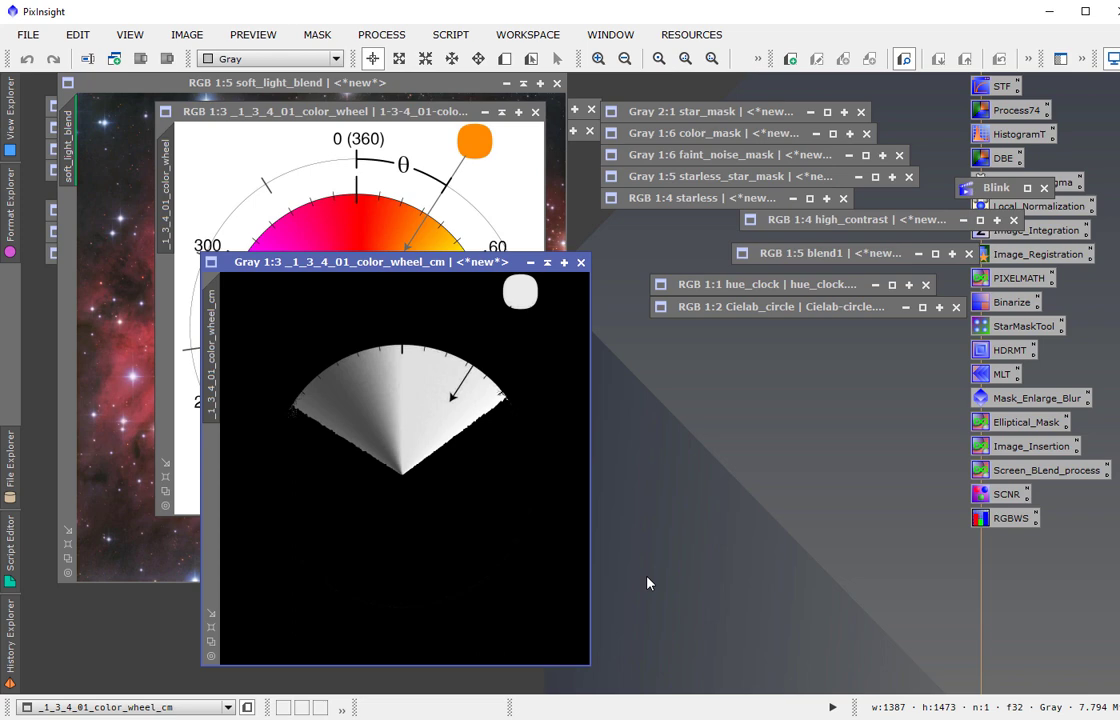
Step: Close the generated mask and the color wheel image
{"action": "left_click", "coordinate": [581, 262]}
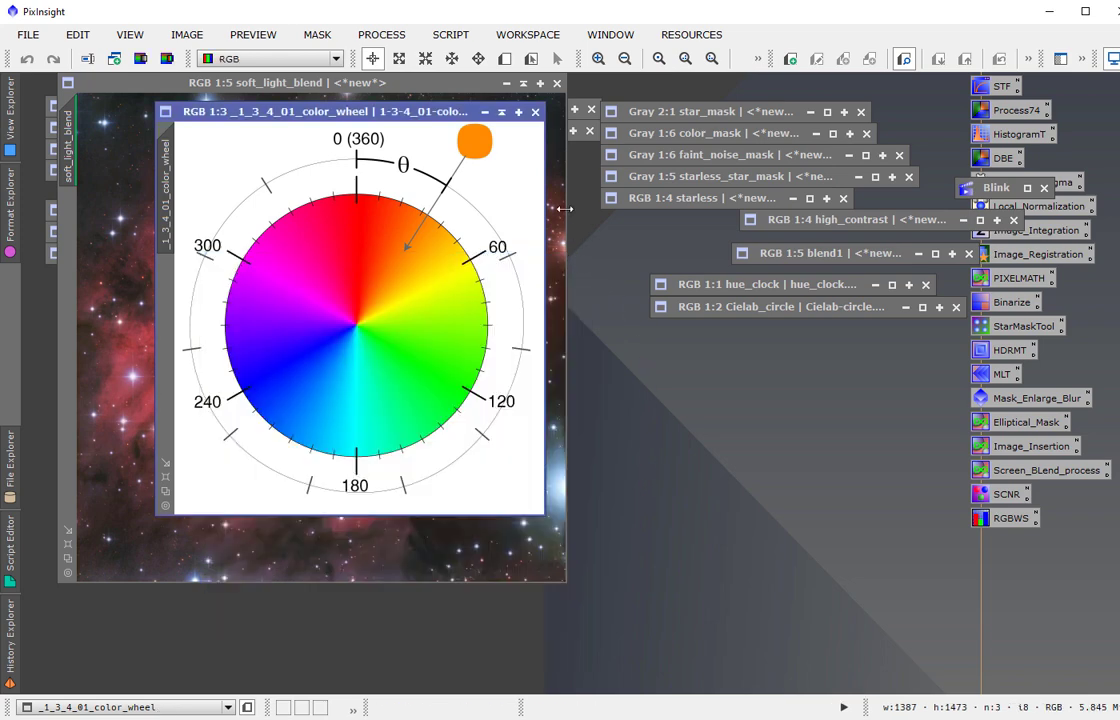
{"action": "left_click", "coordinate": [536, 112]}
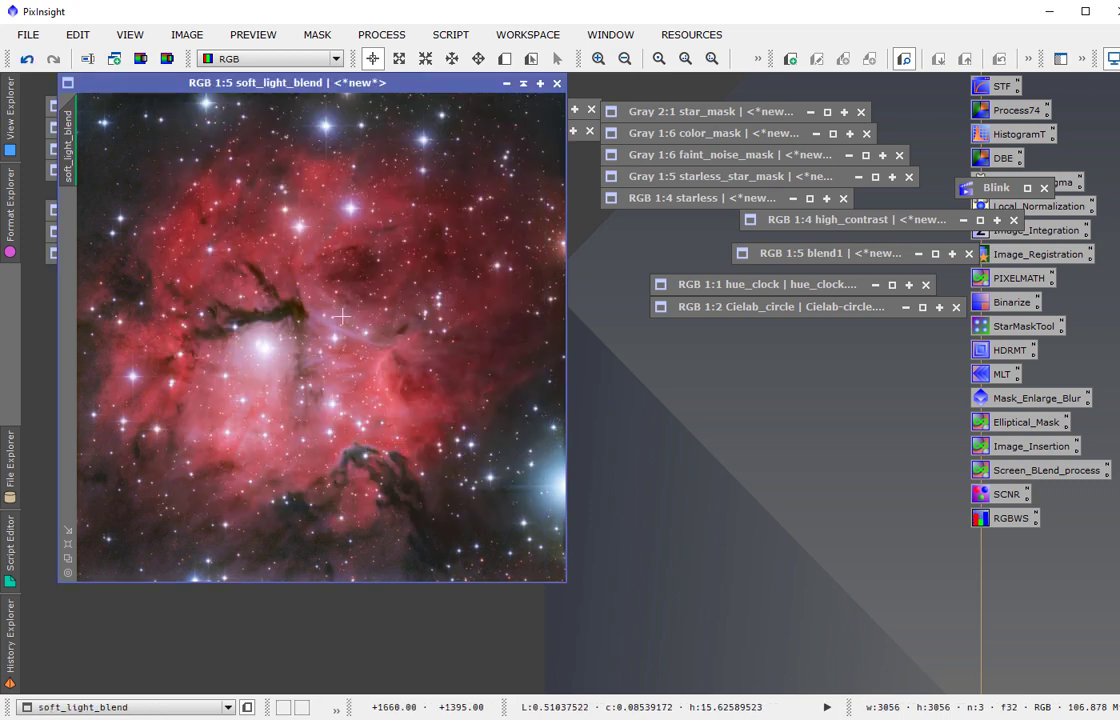
Step: Read out the hue of several red nebula areas in soft_light_blend and restore the Cielab_circle image for reference
{"action": "left_click", "coordinate": [290, 242]}
{"action": "left_click_drag", "start_coordinate": [290, 242], "coordinate": [255, 259]}
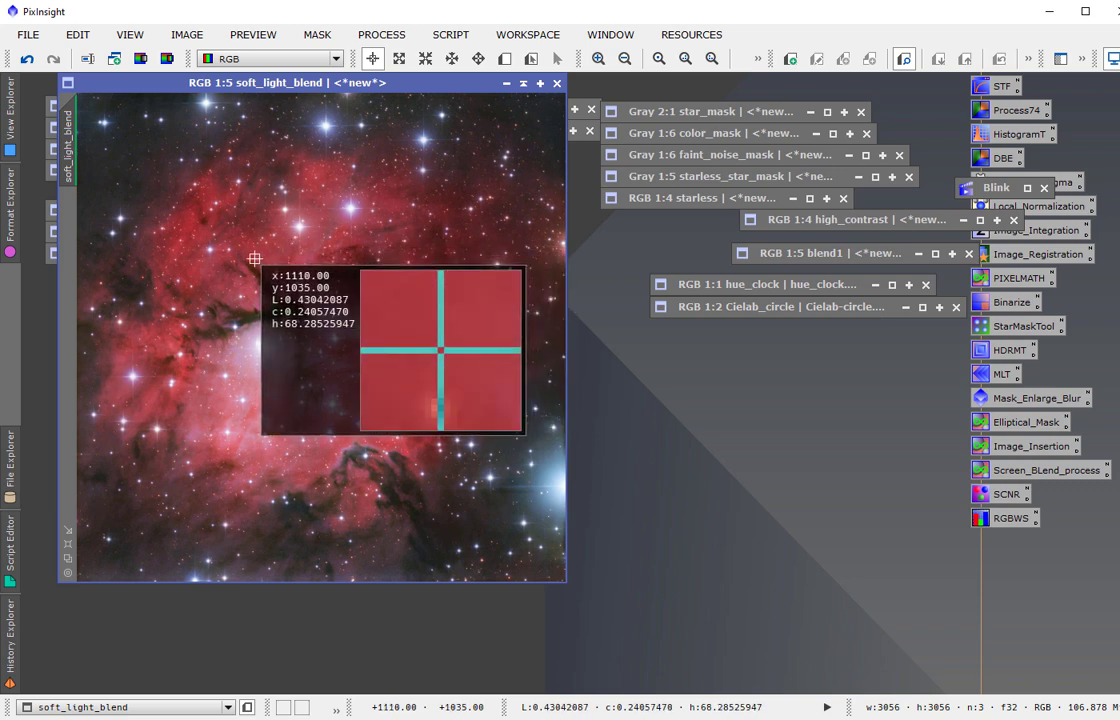
{"action": "left_click_drag", "start_coordinate": [255, 259], "coordinate": [159, 339]}
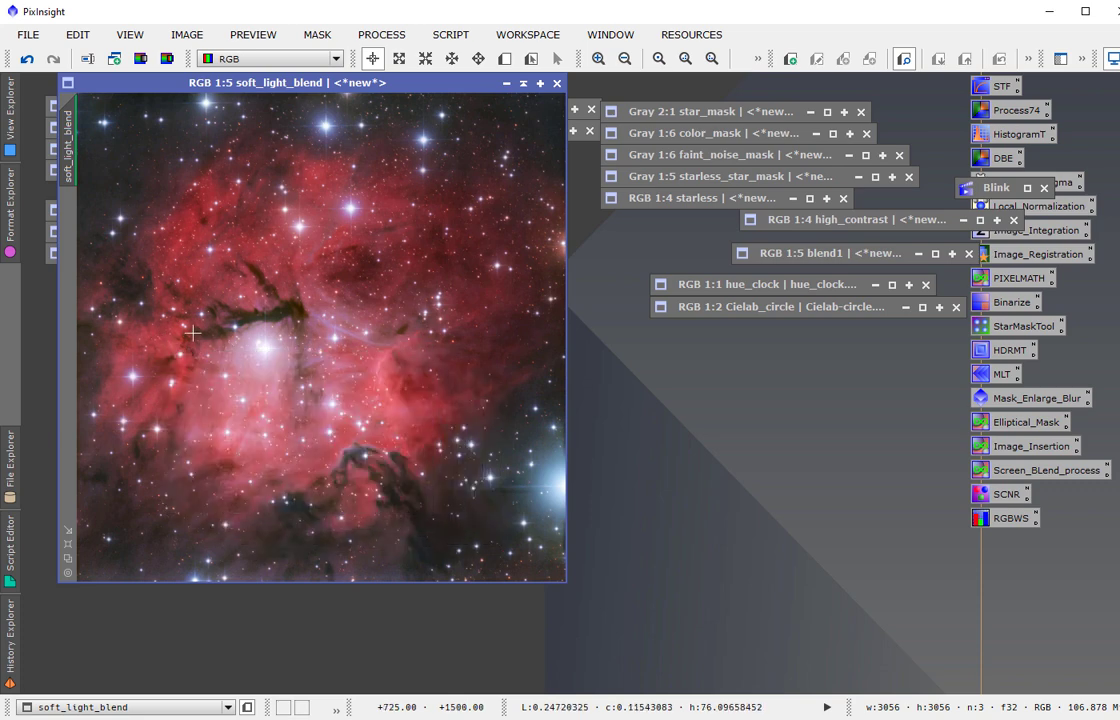
{"action": "double_click", "coordinate": [759, 314]}
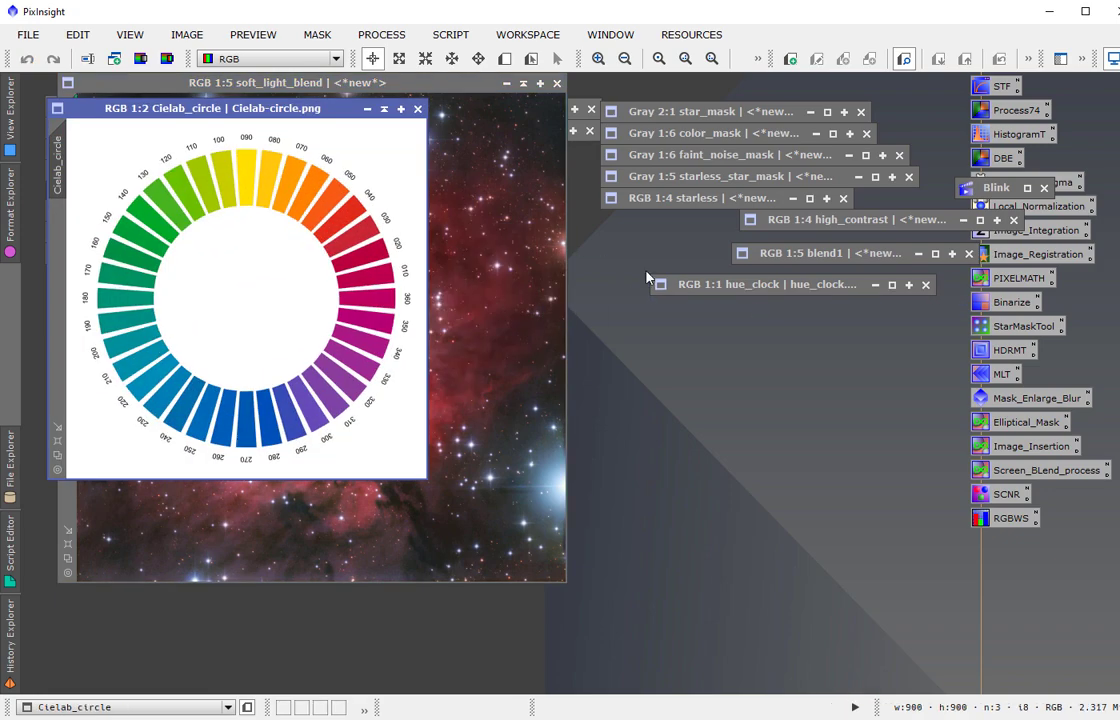
Step: Examine the hue labels around the Cielab_circle reference up close, especially the magenta-to-yellow range, and close the image
{"action": "left_click_drag", "start_coordinate": [233, 117], "coordinate": [505, 142]}
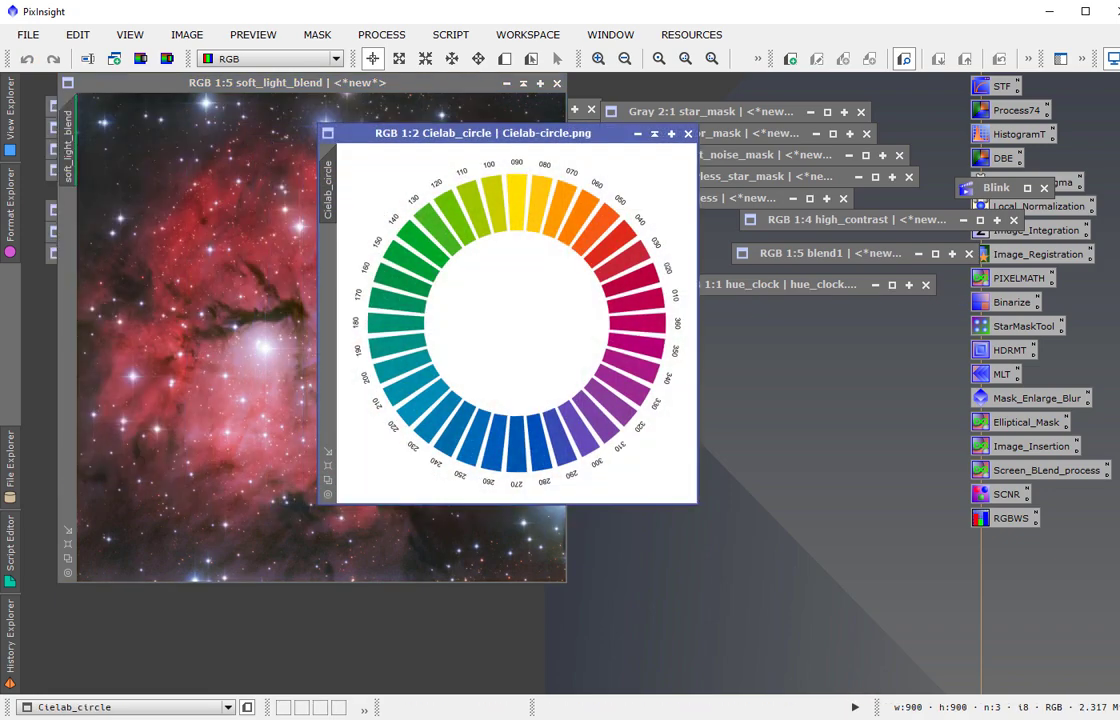
{"action": "scroll", "coordinate": [496, 333], "scroll_direction": "up", "scroll_amount": 1}
{"action": "scroll", "coordinate": [496, 333], "scroll_direction": "down", "scroll_amount": 1}
{"action": "scroll", "coordinate": [697, 507], "scroll_direction": "up", "scroll_amount": 1}
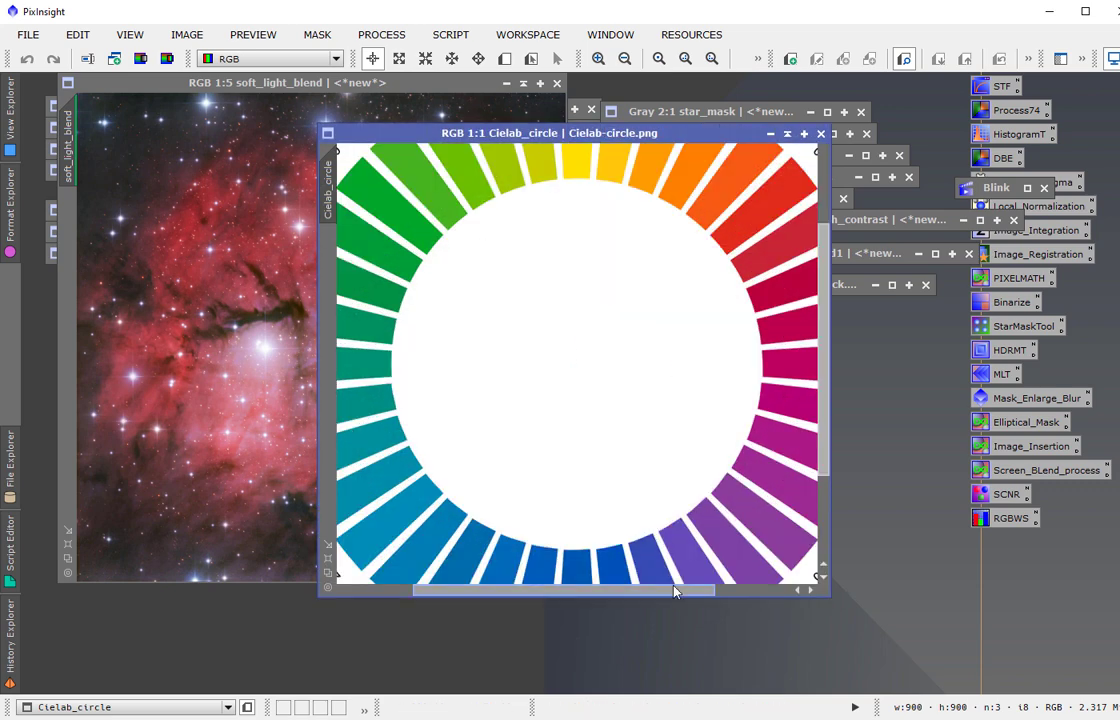
{"action": "left_click_drag", "start_coordinate": [675, 590], "coordinate": [765, 606]}
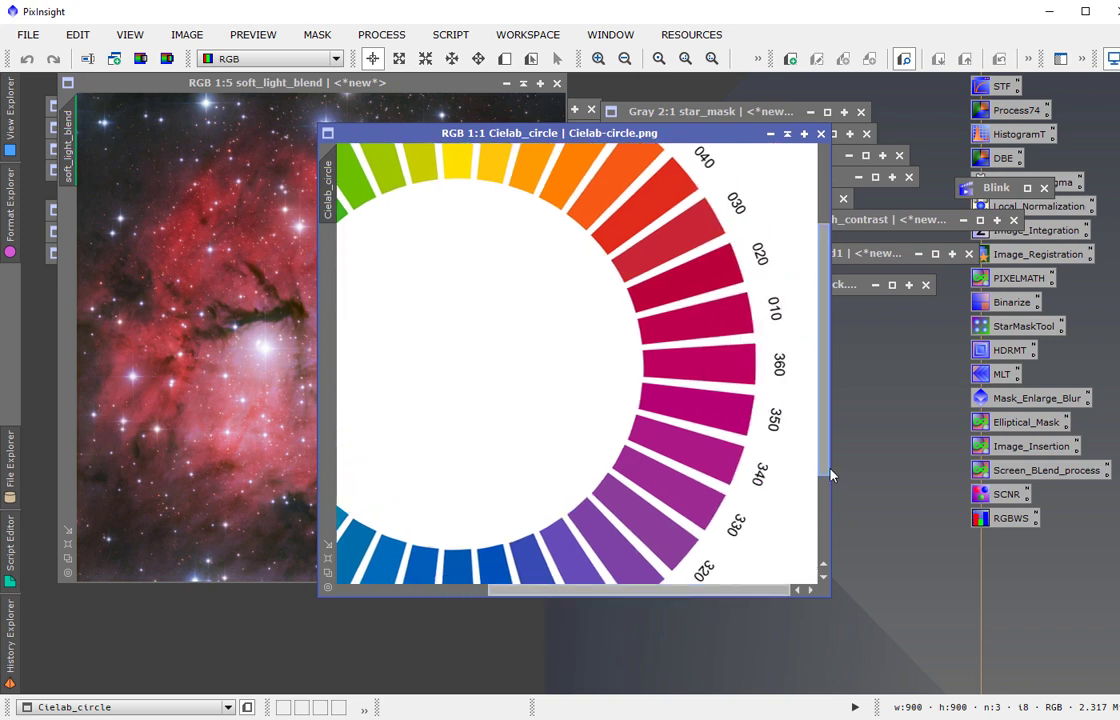
{"action": "left_click_drag", "start_coordinate": [822, 452], "coordinate": [824, 378]}
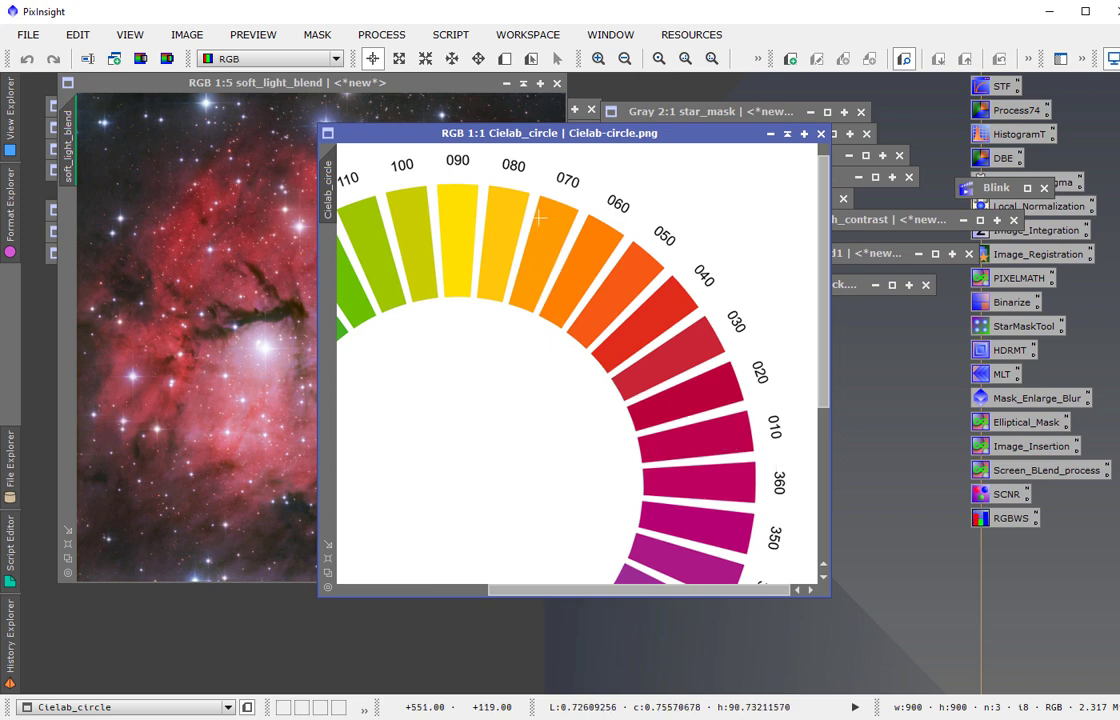
{"action": "scroll", "coordinate": [555, 377], "scroll_direction": "up", "scroll_amount": 1}
{"action": "scroll", "coordinate": [555, 377], "scroll_direction": "down", "scroll_amount": 2}
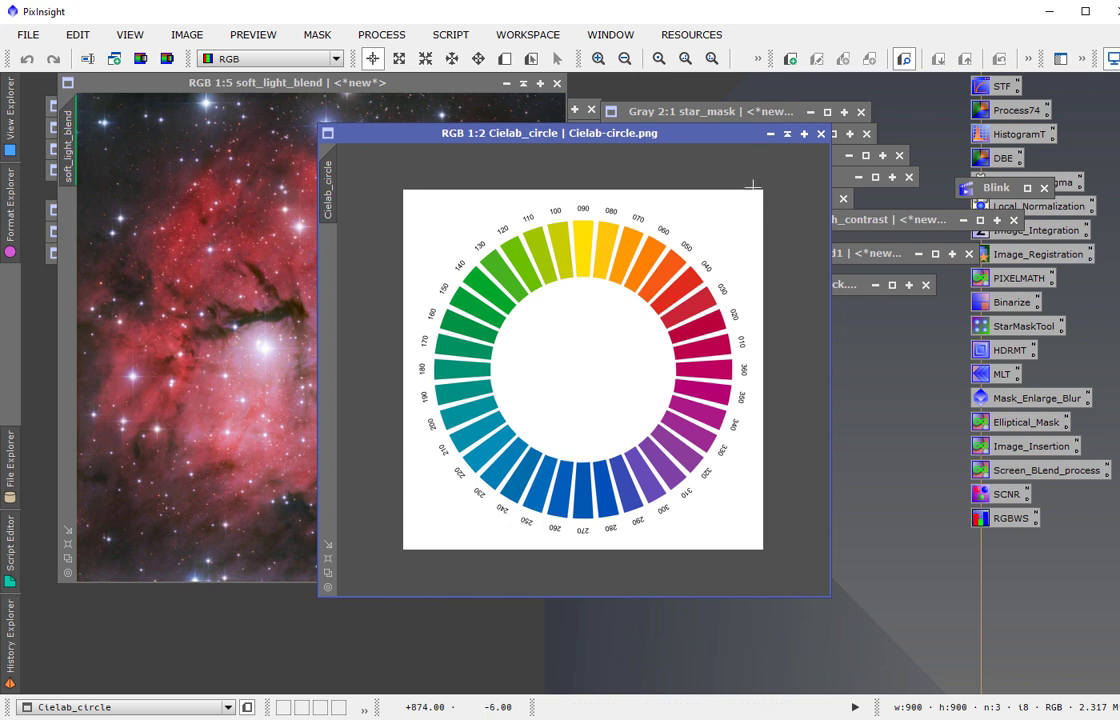
{"action": "left_click", "coordinate": [821, 133]}
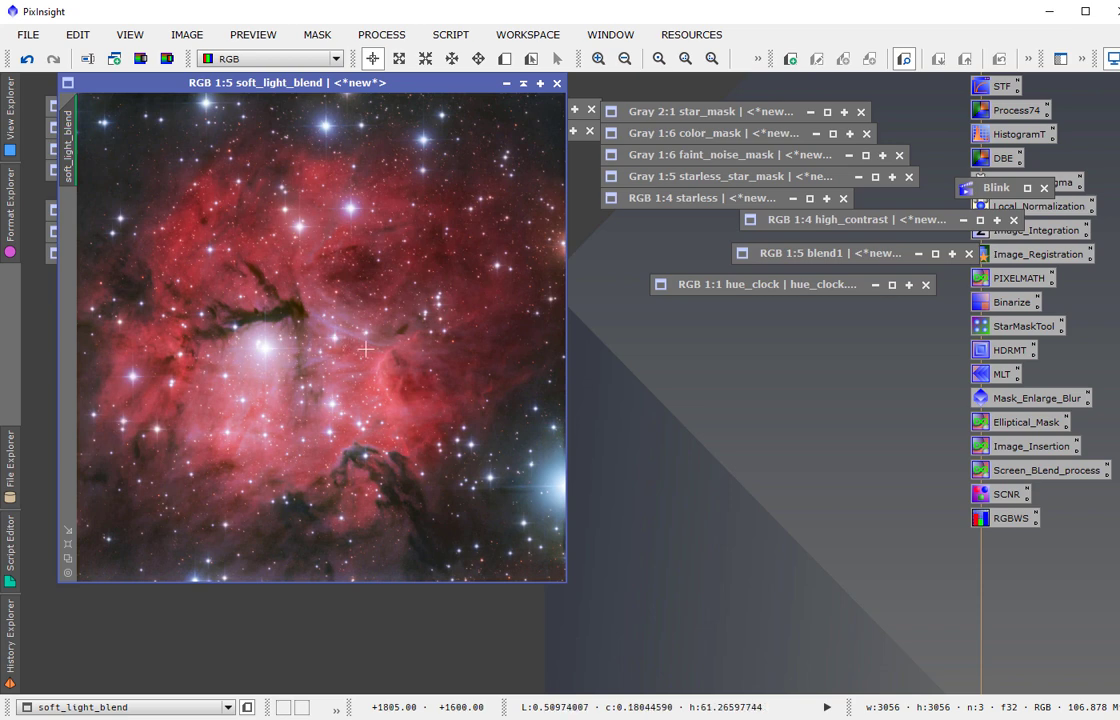
{"action": "left_click", "coordinate": [450, 34]}
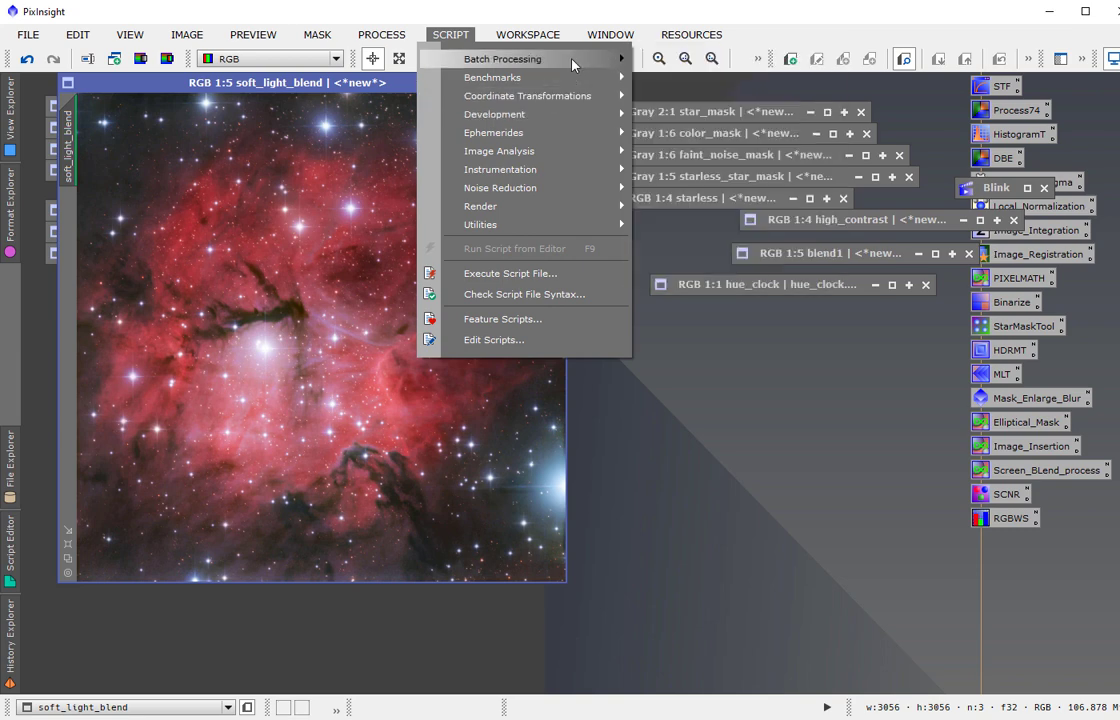
{"action": "mouse_move", "coordinate": [595, 224]}
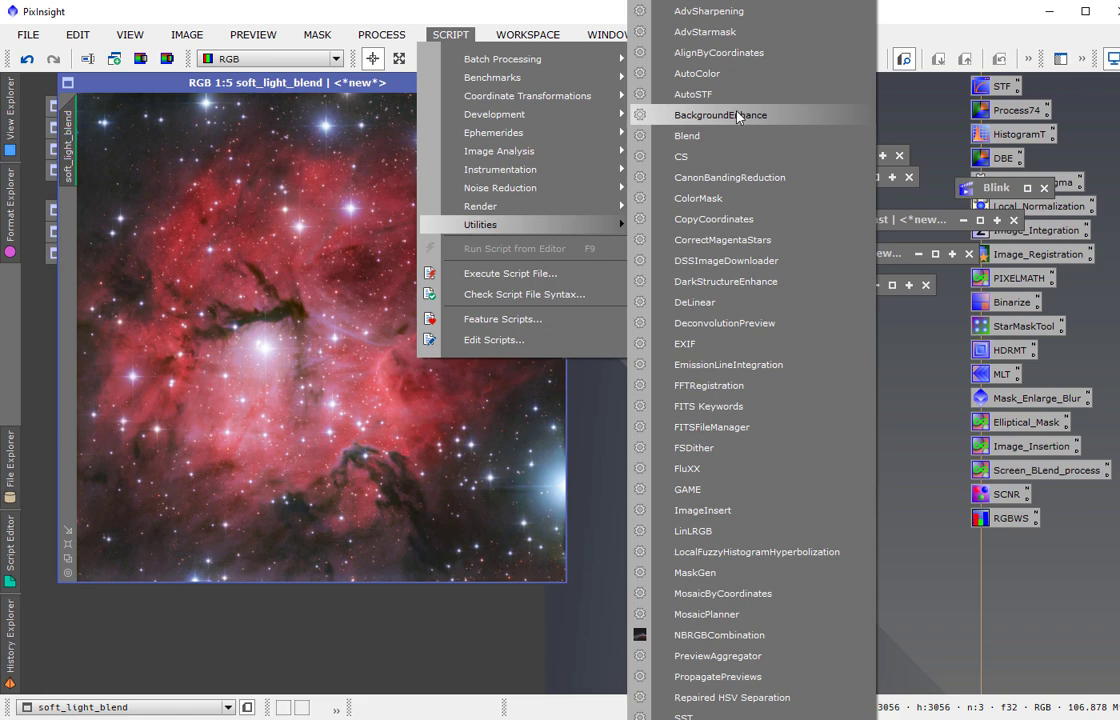
{"action": "left_click", "coordinate": [712, 198]}
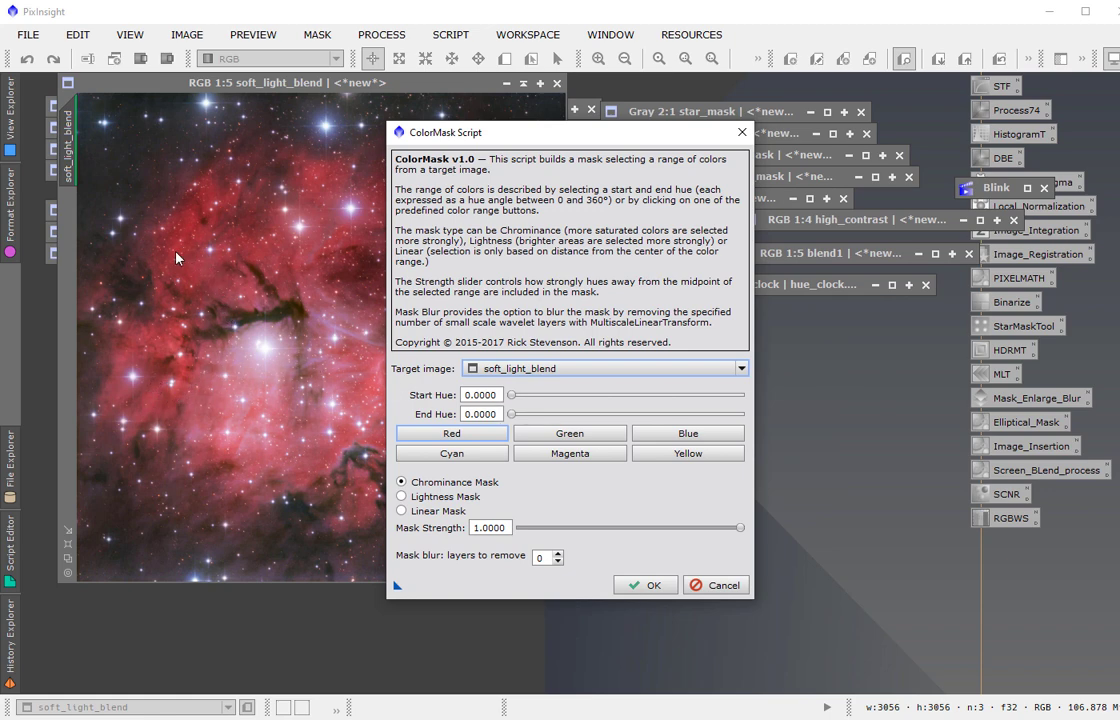
{"action": "left_click", "coordinate": [742, 131]}
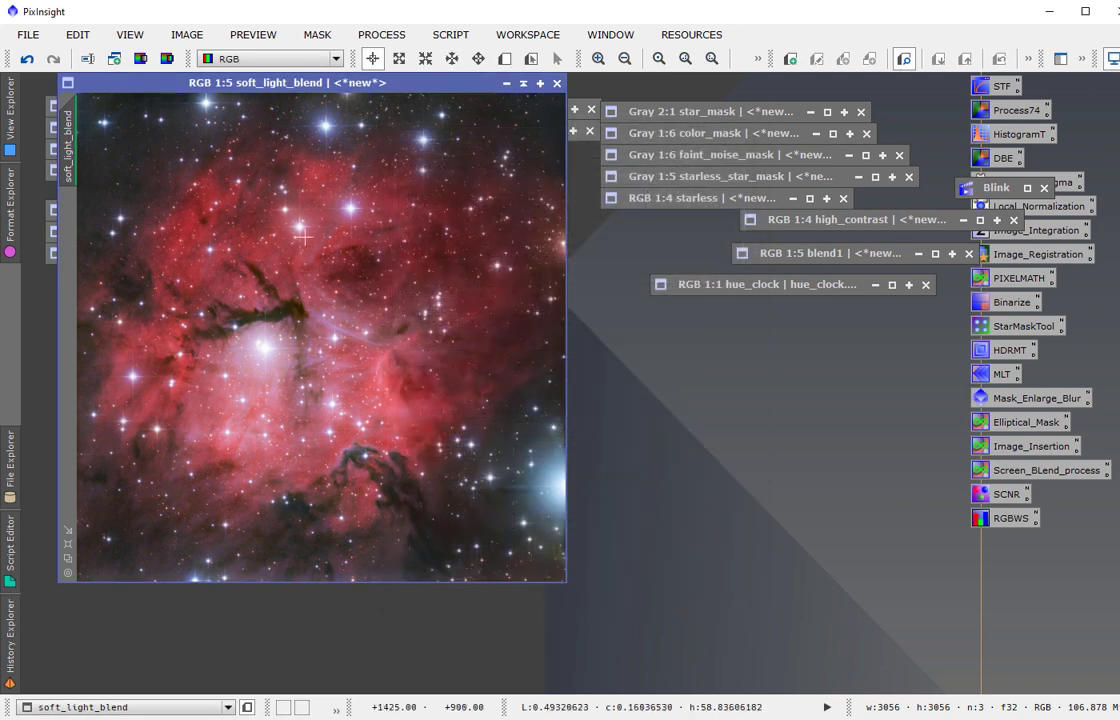
Step: Read out the CIE hue at several points along the red nebula's outer areas in soft_light_blend
{"action": "left_click", "coordinate": [168, 252]}
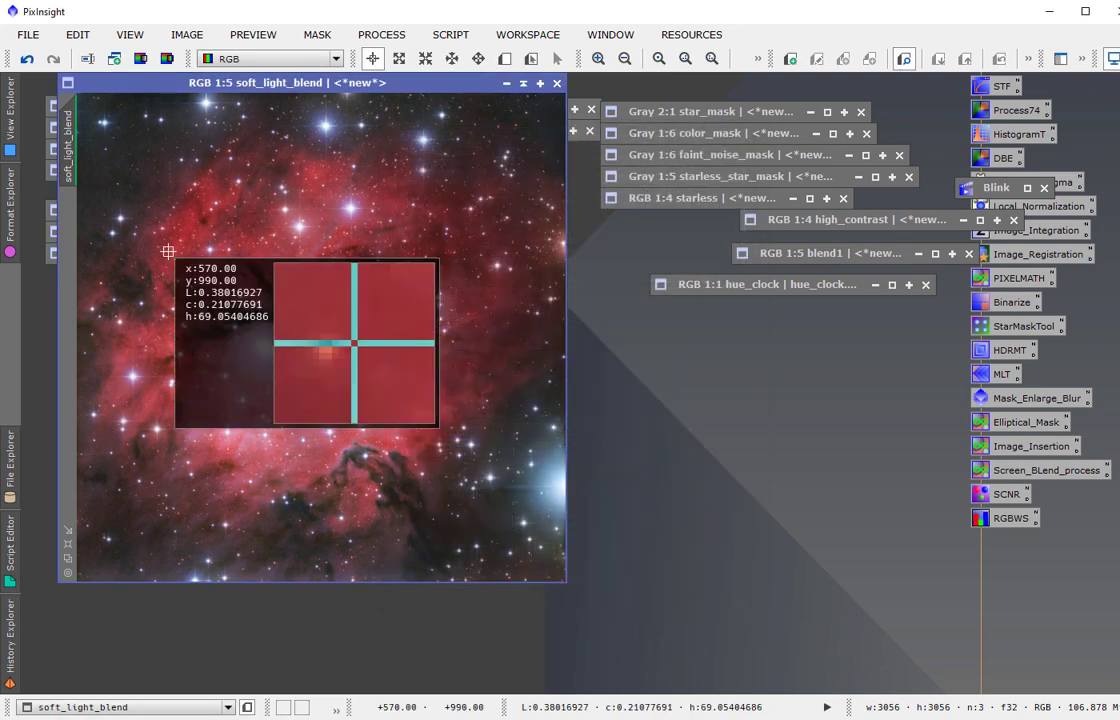
{"action": "left_click_drag", "start_coordinate": [168, 252], "coordinate": [158, 250]}
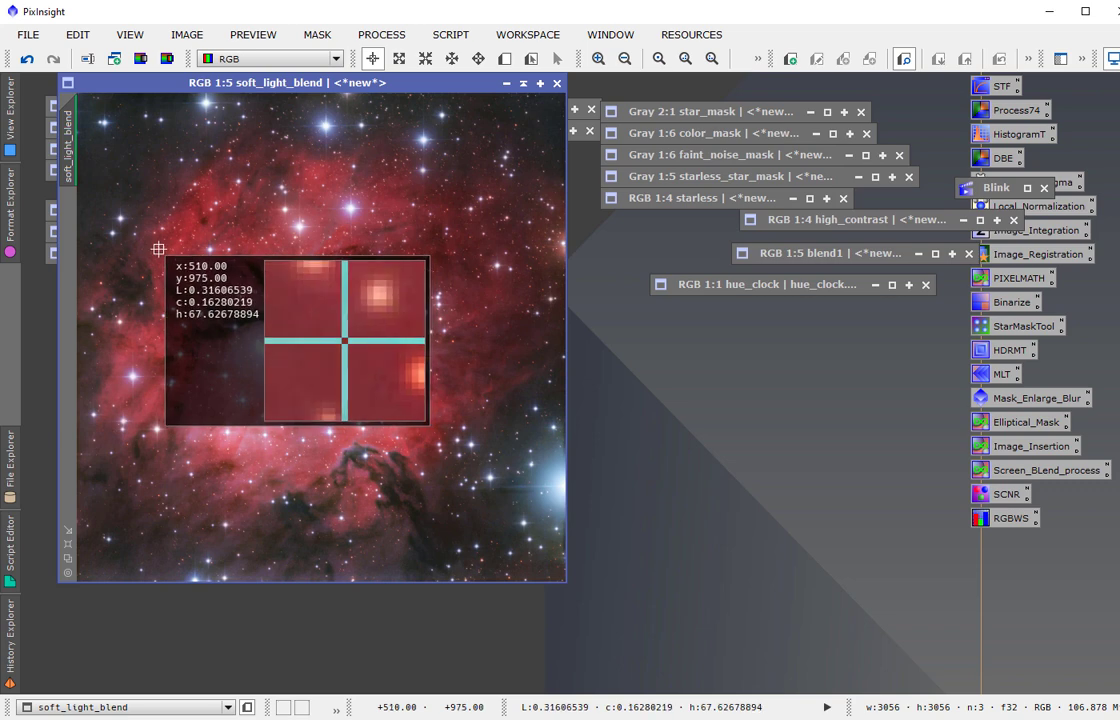
{"action": "left_click_drag", "start_coordinate": [158, 250], "coordinate": [174, 378]}
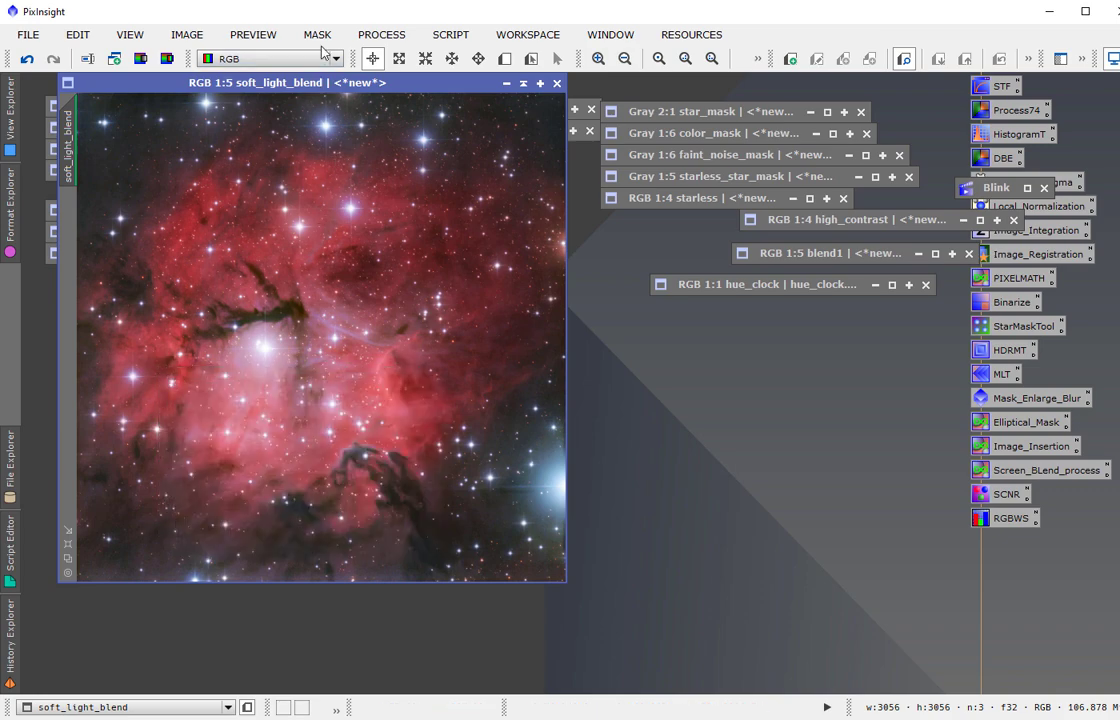
Step: Run the ColorMask script on soft_light_blend to generate a chrominance mask with start hue 60 and end hue 70
{"action": "left_click", "coordinate": [381, 34]}
{"action": "mouse_move", "coordinate": [431, 64]}
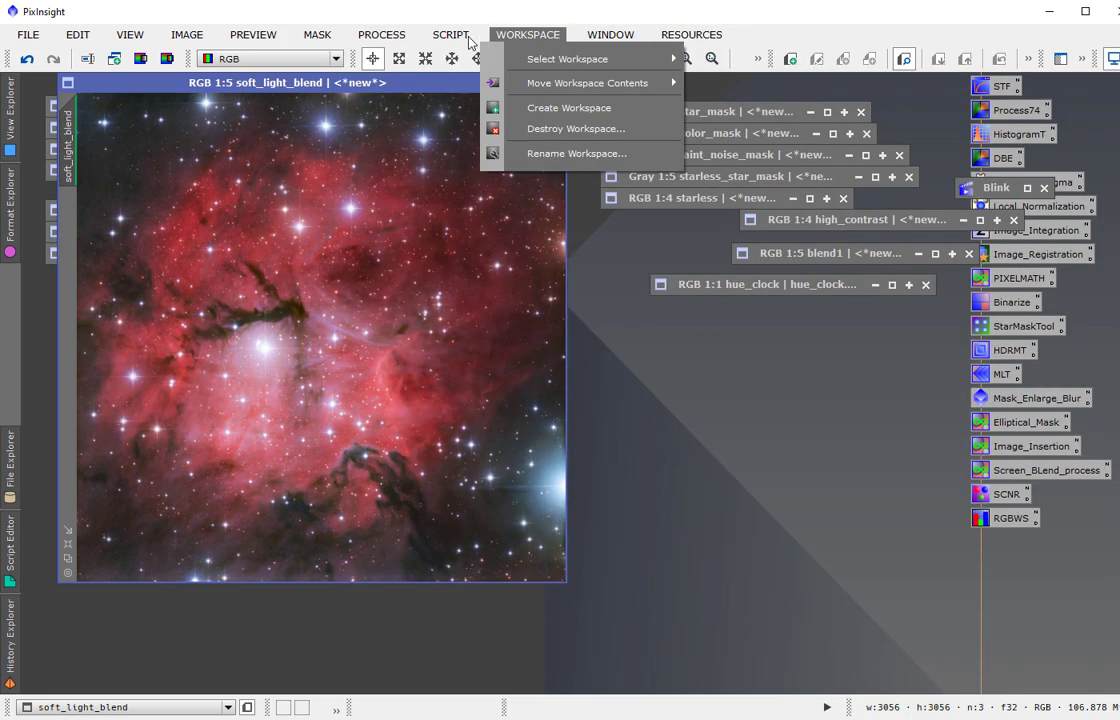
{"action": "mouse_move", "coordinate": [450, 34]}
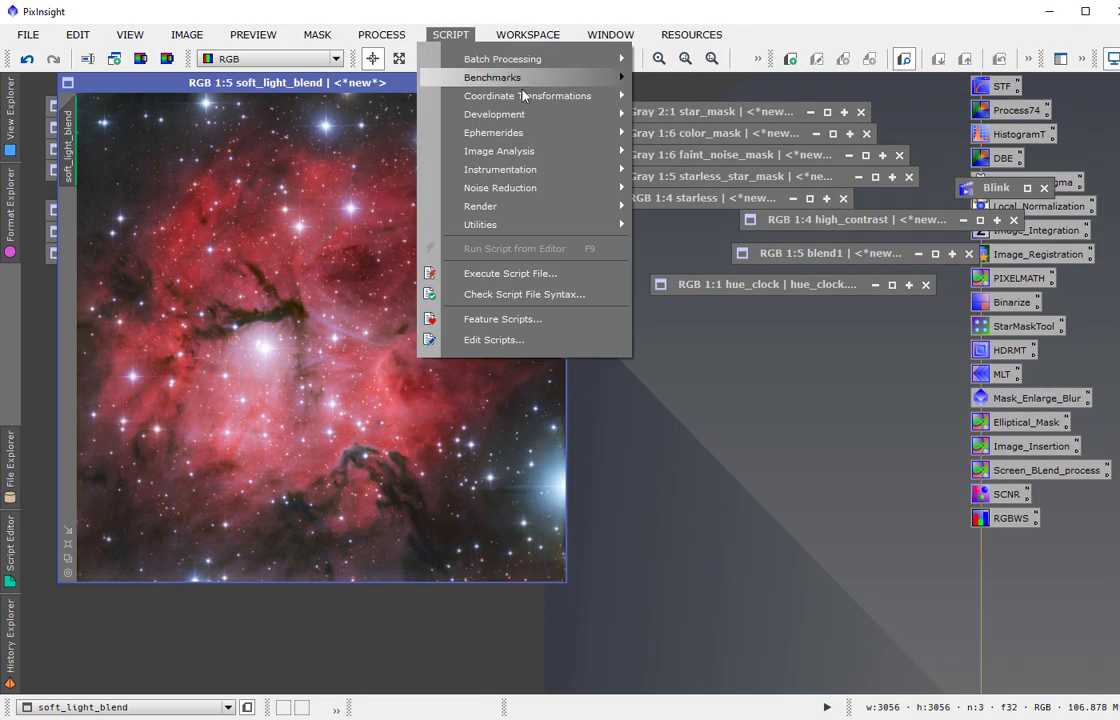
{"action": "mouse_move", "coordinate": [600, 224]}
{"action": "left_click", "coordinate": [640, 197]}
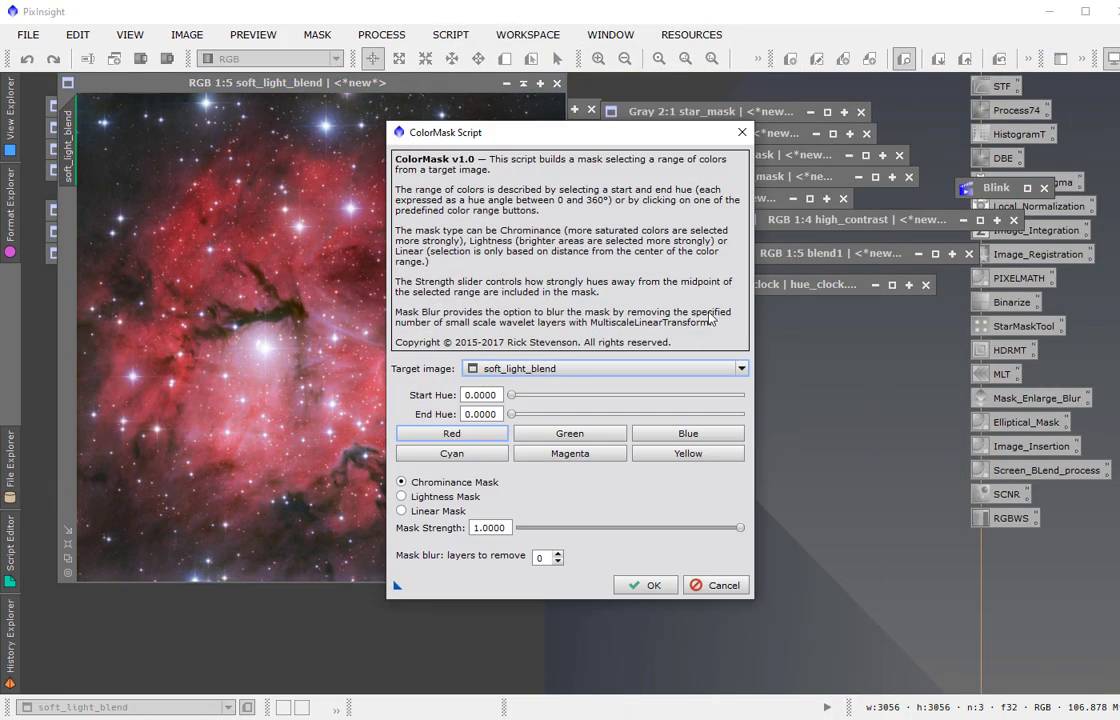
{"action": "left_click", "coordinate": [485, 395]}
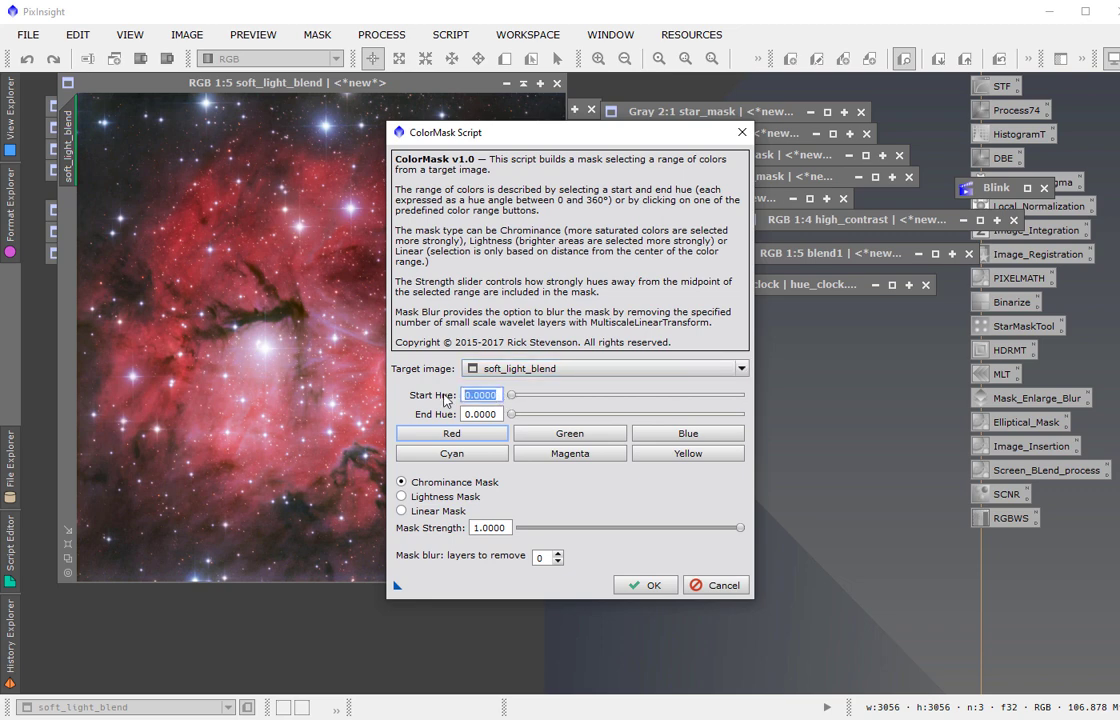
{"action": "type", "text": "60"}
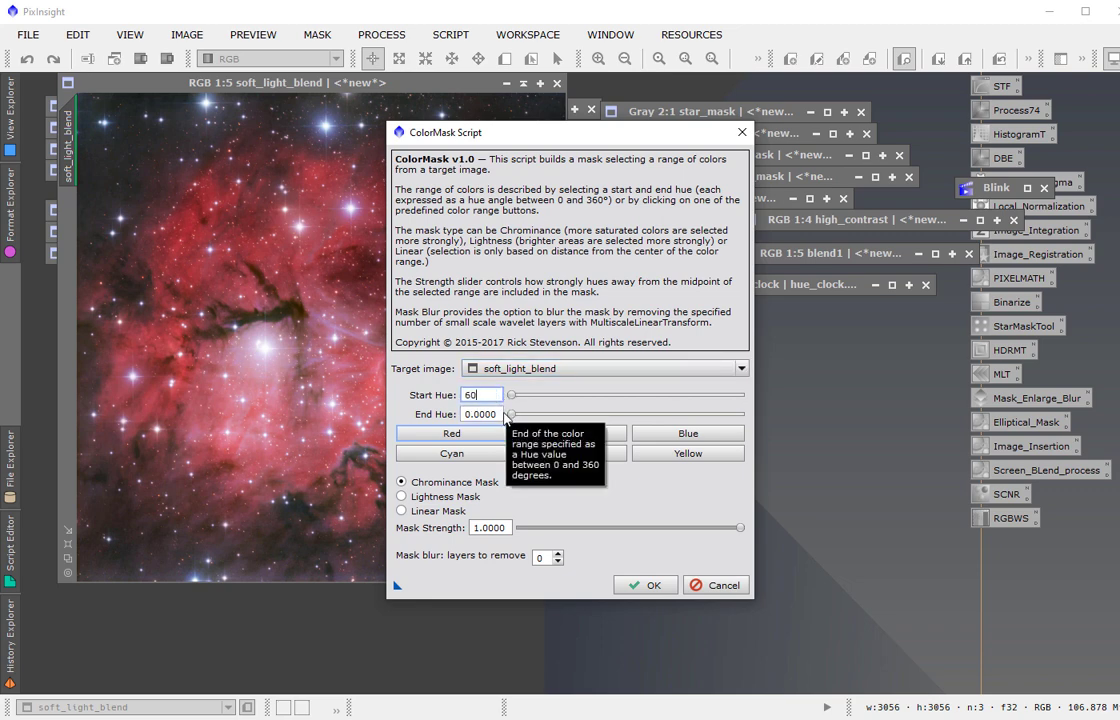
{"action": "key", "text": "Tab"}
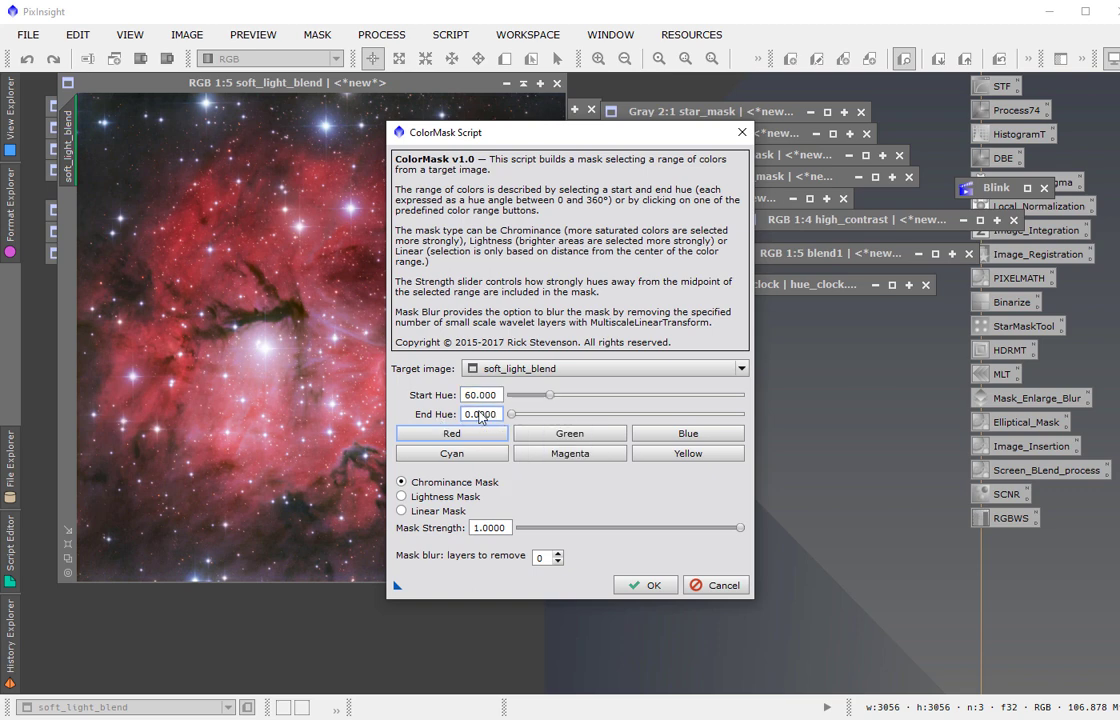
{"action": "double_click", "coordinate": [462, 415]}
{"action": "type", "text": "70"}
{"action": "left_click", "coordinate": [650, 586]}
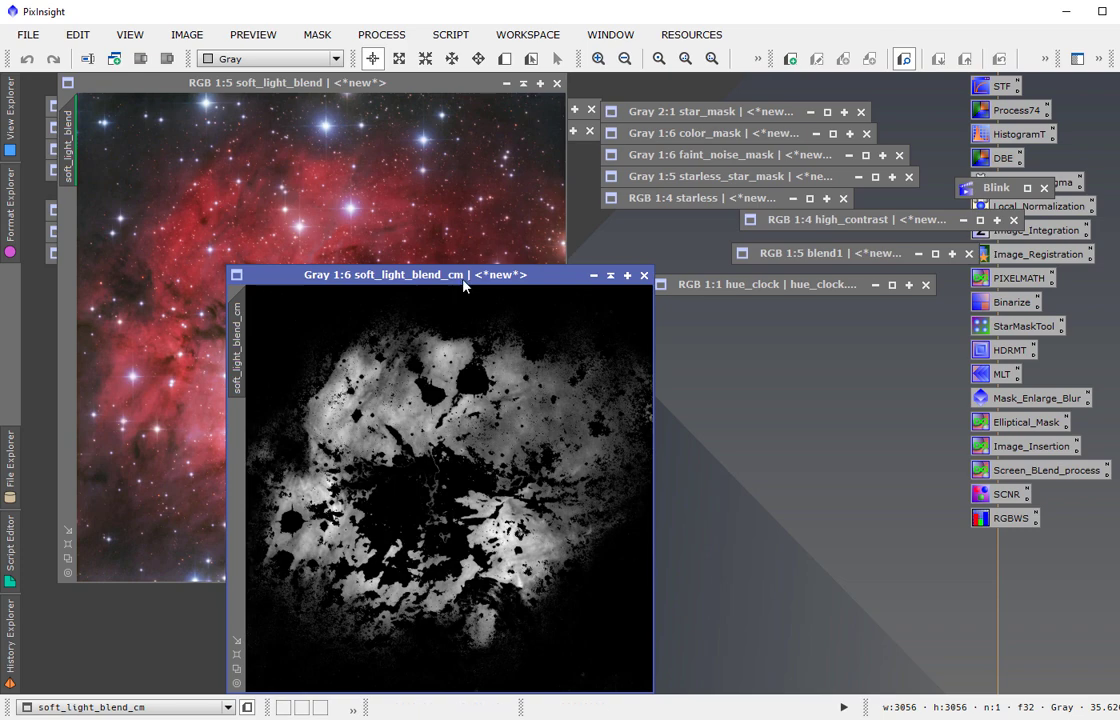
Step: Place the soft_light_blend_cm mask beside the nebula image for comparison and bring soft_light_blend to the front
{"action": "left_click_drag", "start_coordinate": [463, 284], "coordinate": [425, 165]}
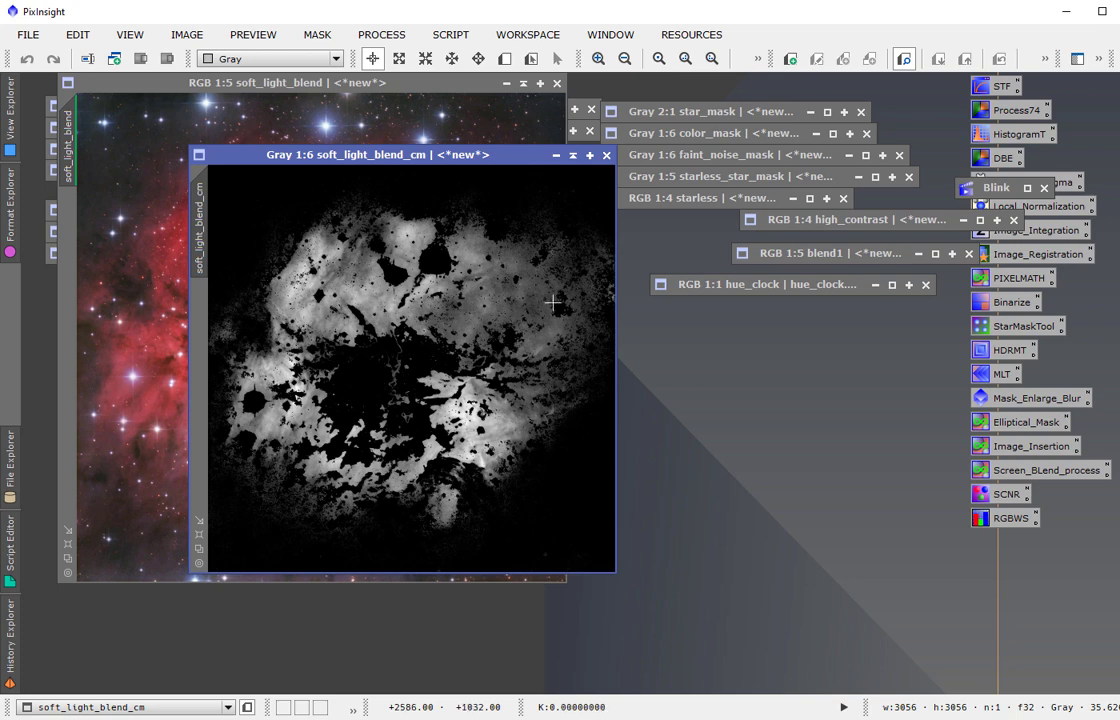
{"action": "left_click_drag", "start_coordinate": [421, 162], "coordinate": [692, 140]}
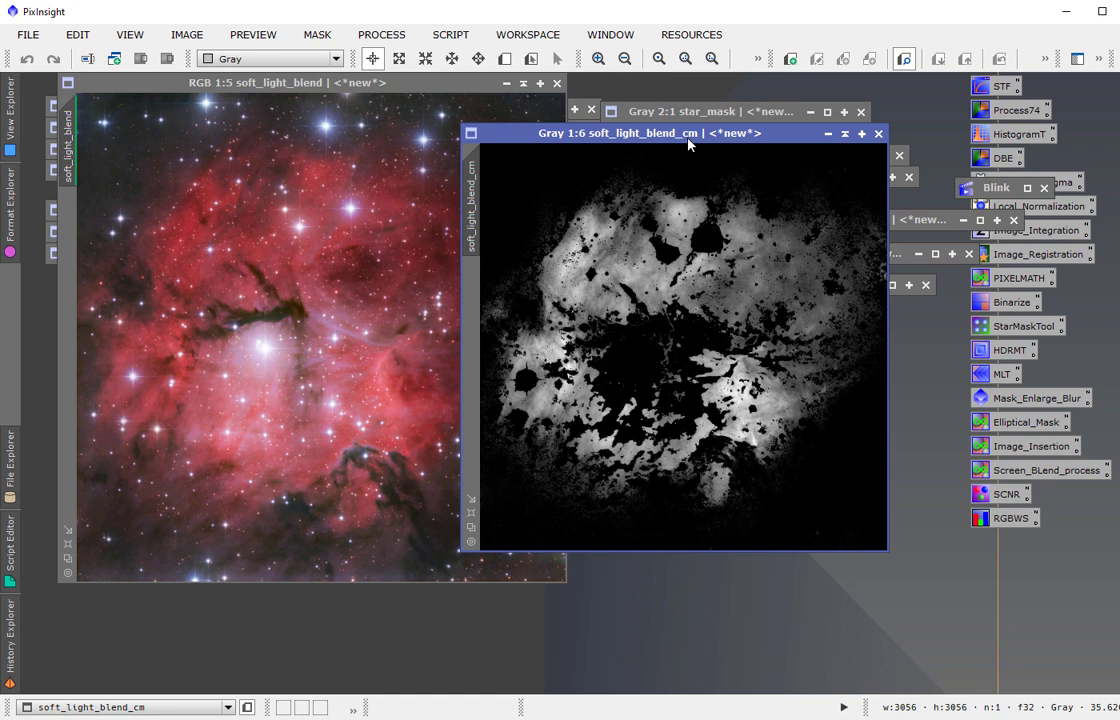
{"action": "key", "text": "ctrl+Tab"}
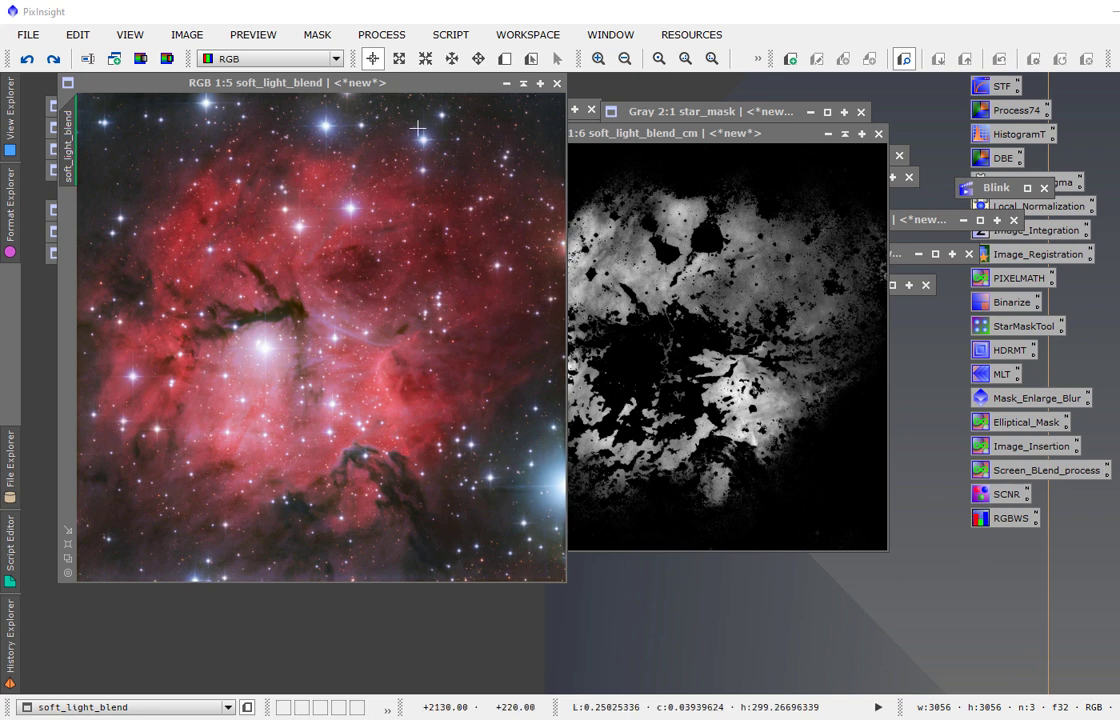
Step: Open the recent image Spectrum.2400.1800.S.G.png and place it beside the mask, over the nebula image
{"action": "left_click", "coordinate": [30, 35]}
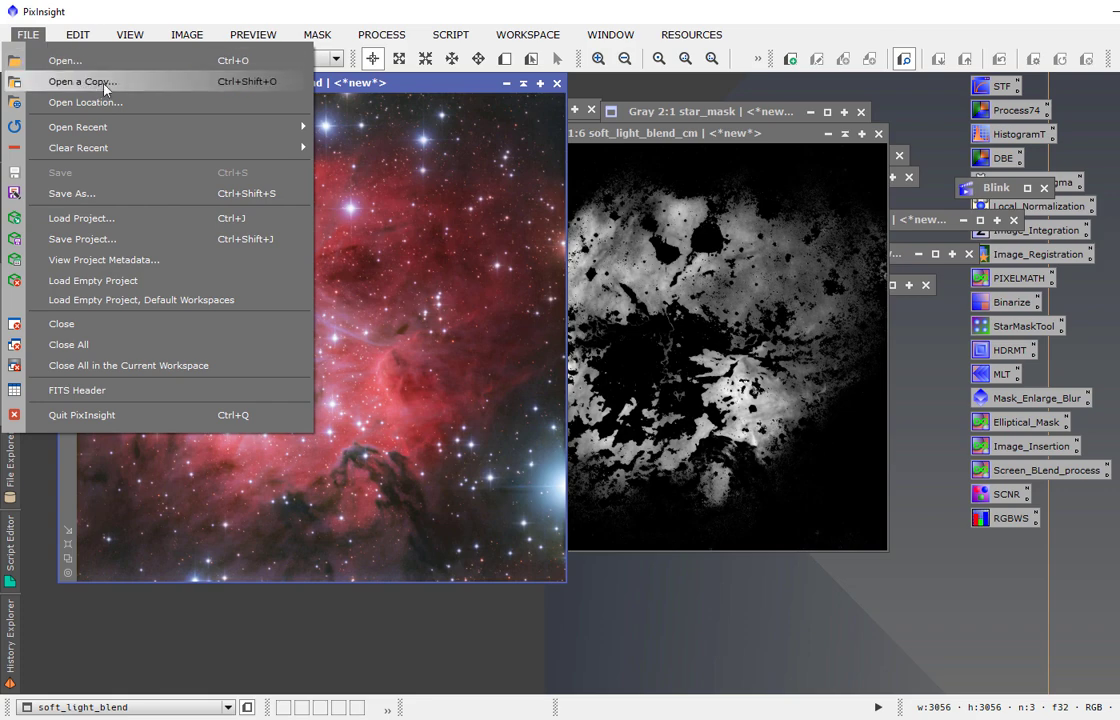
{"action": "mouse_move", "coordinate": [262, 128]}
{"action": "mouse_move", "coordinate": [352, 126]}
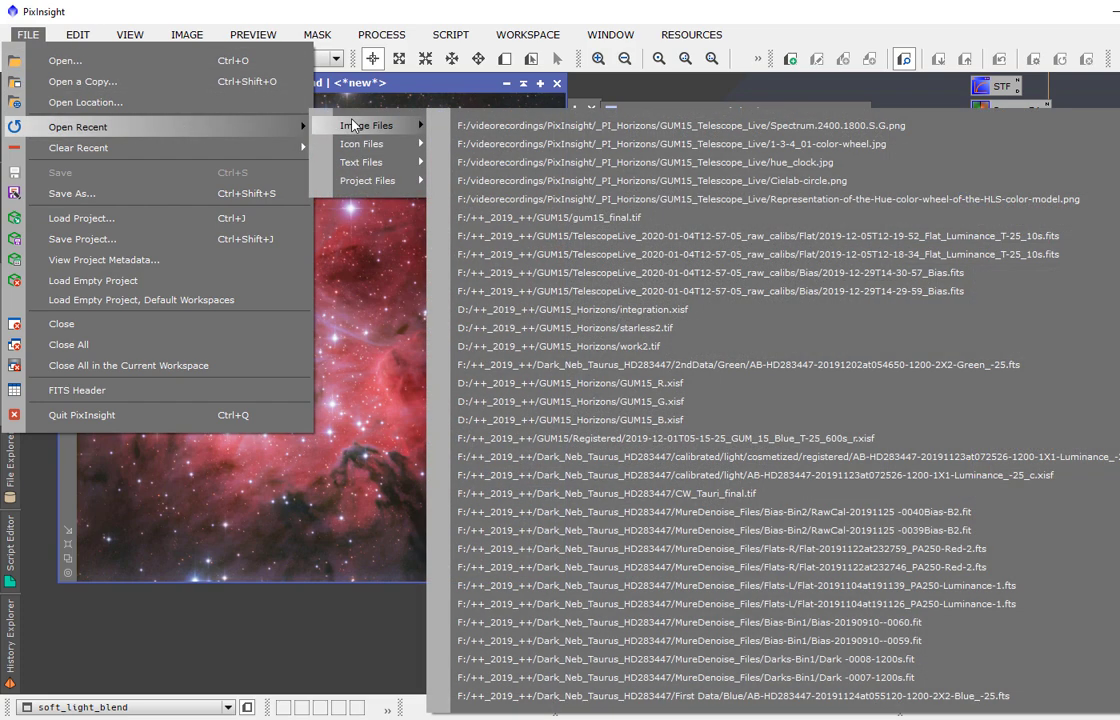
{"action": "left_click", "coordinate": [530, 125]}
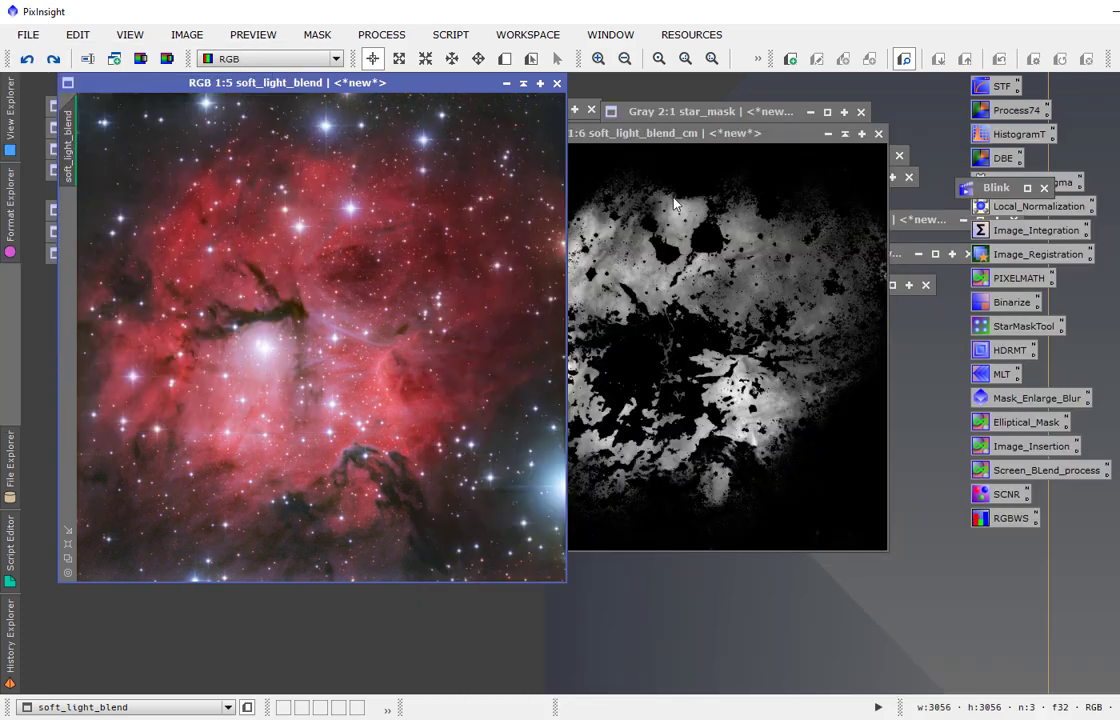
{"action": "left_click_drag", "start_coordinate": [519, 134], "coordinate": [412, 170]}
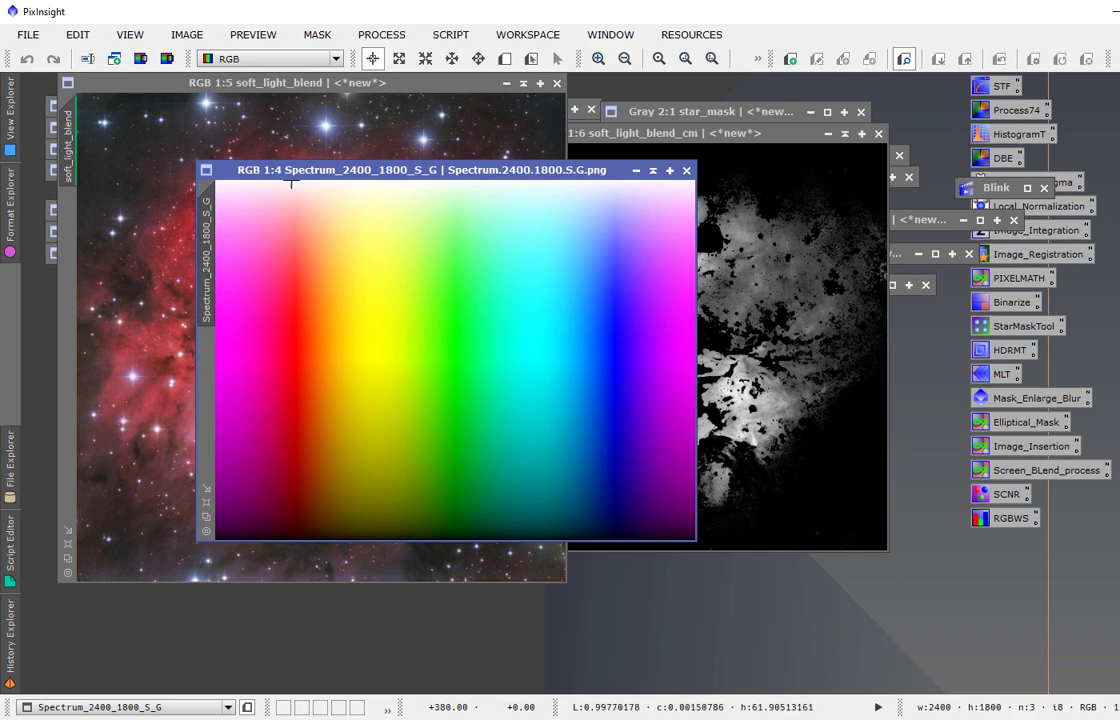
{"action": "left_click_drag", "start_coordinate": [297, 178], "coordinate": [123, 102]}
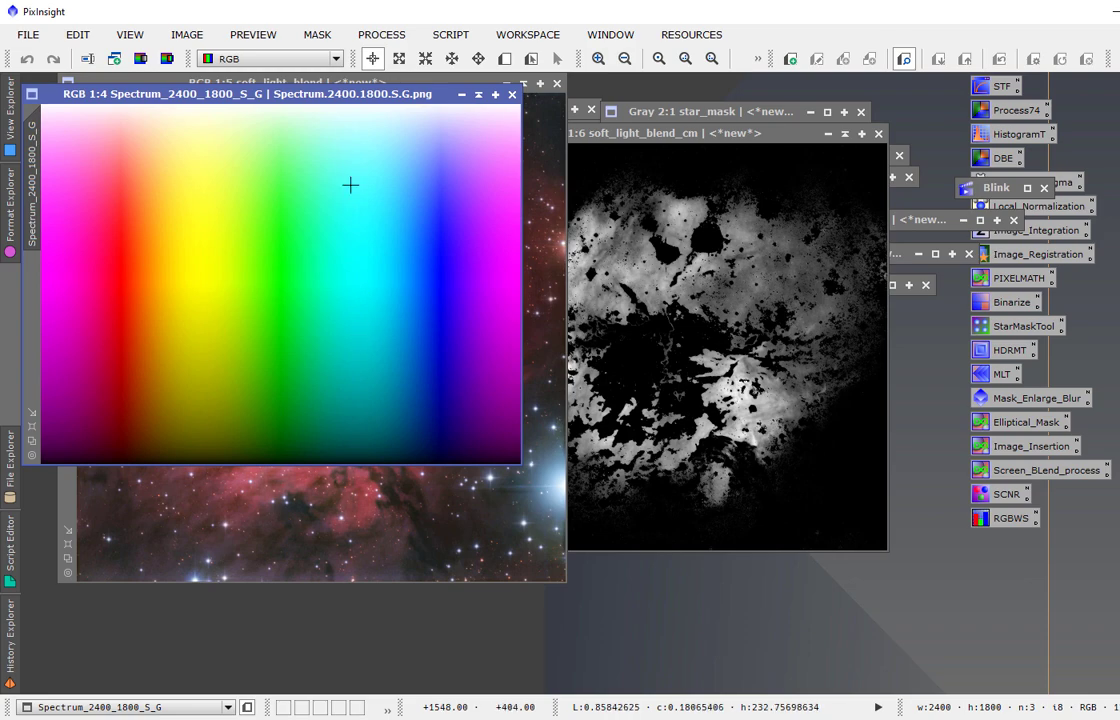
Step: Open PixelMath, look up the CIEh and CIEhd function descriptions in its Expression Editor, and close the editor
{"action": "left_click", "coordinate": [382, 34]}
{"action": "mouse_move", "coordinate": [408, 58]}
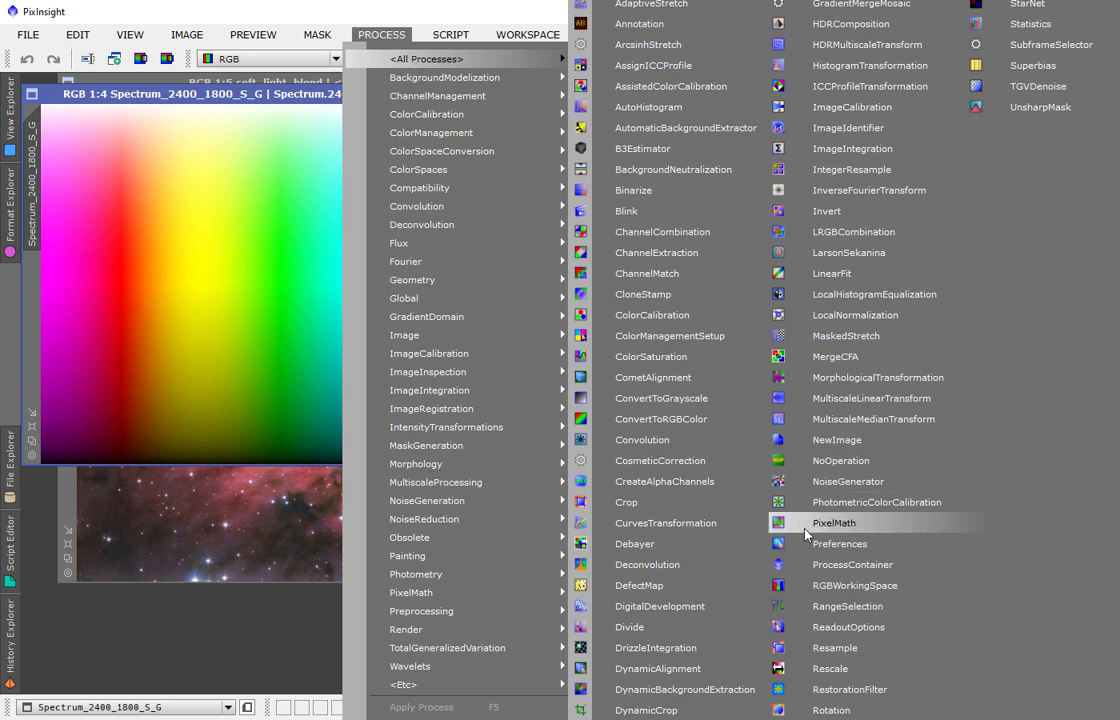
{"action": "left_click", "coordinate": [840, 523]}
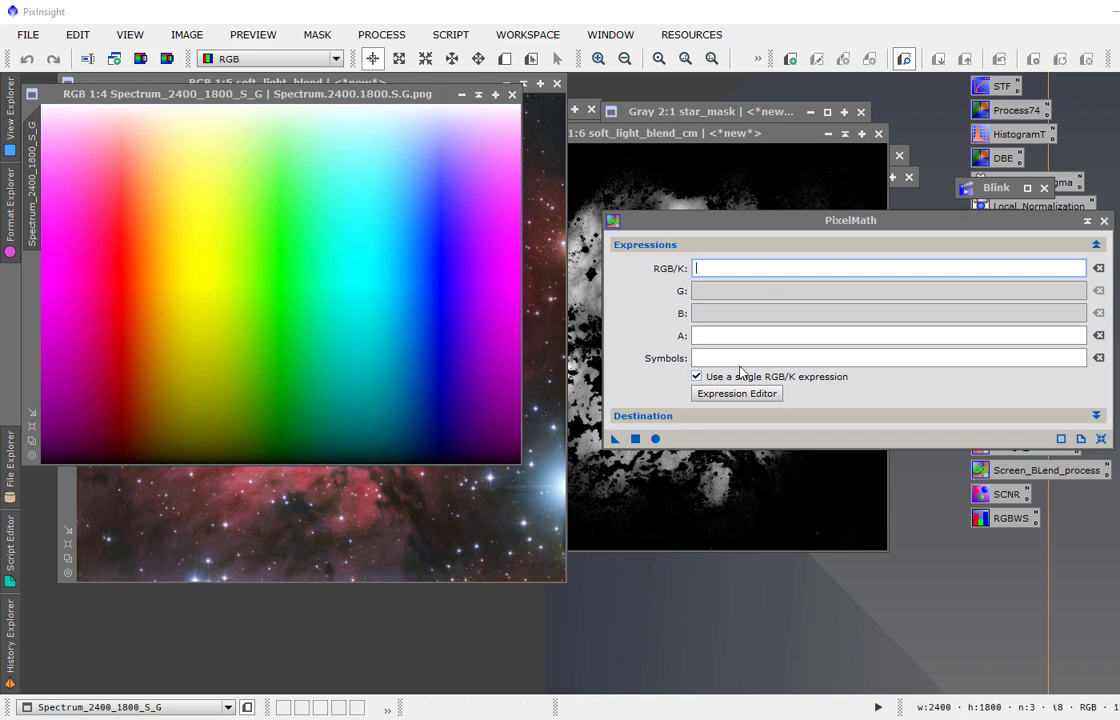
{"action": "left_click", "coordinate": [777, 394]}
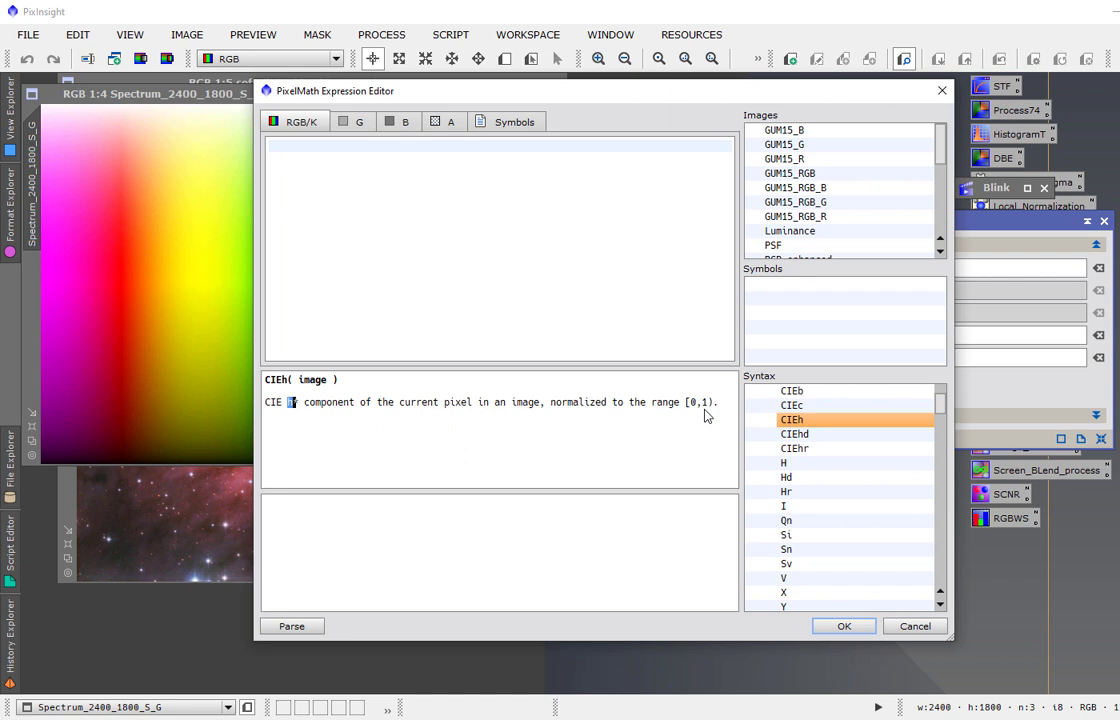
{"action": "left_click", "coordinate": [815, 435]}
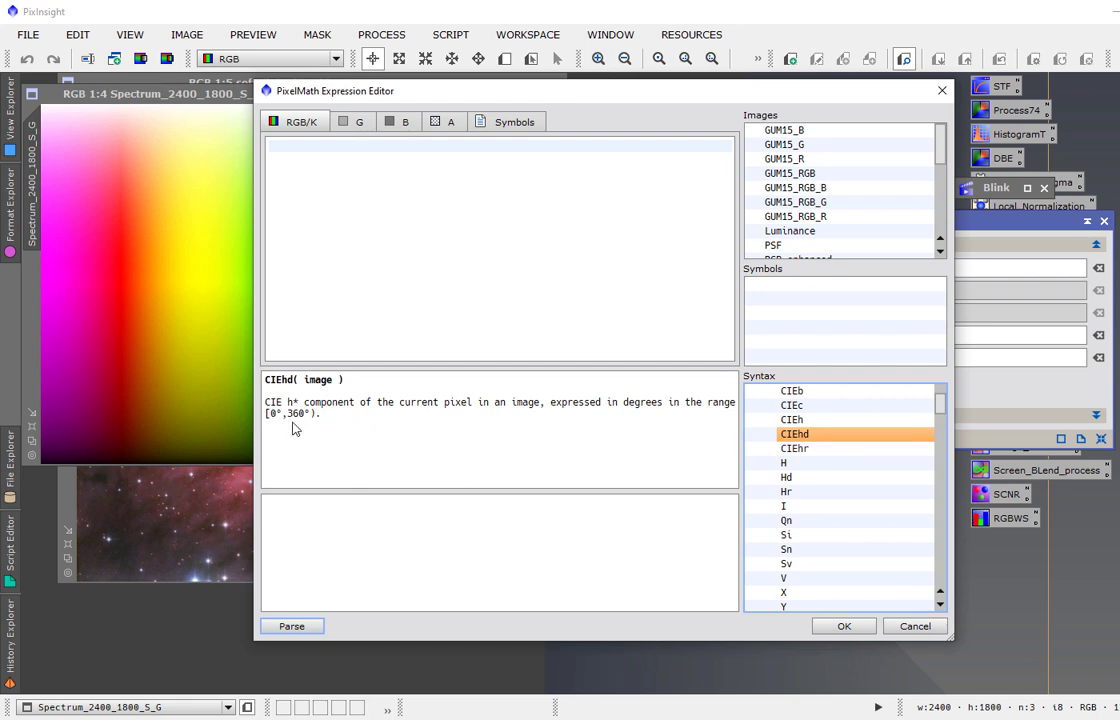
{"action": "left_click", "coordinate": [914, 626]}
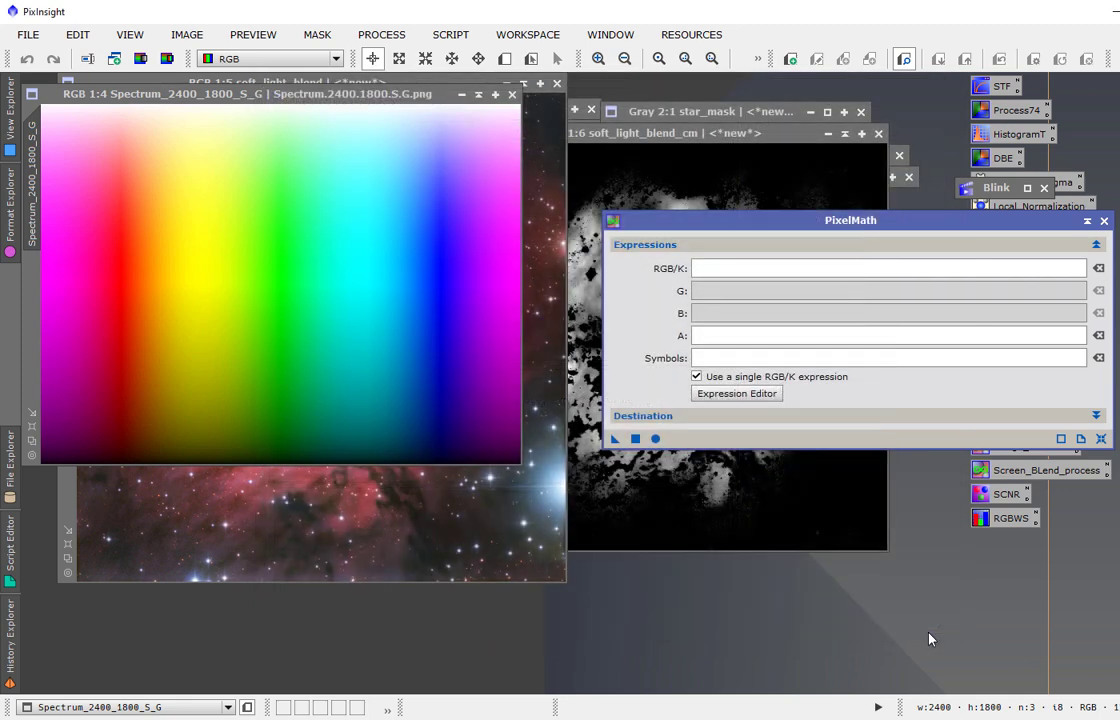
Step: Write and parse the PixelMath RGB/K expression iif(CIEhd($T) > 10 && CIEhd($T) < 12,0,$T) and apply it to the spectrum image
{"action": "left_click", "coordinate": [715, 268]}
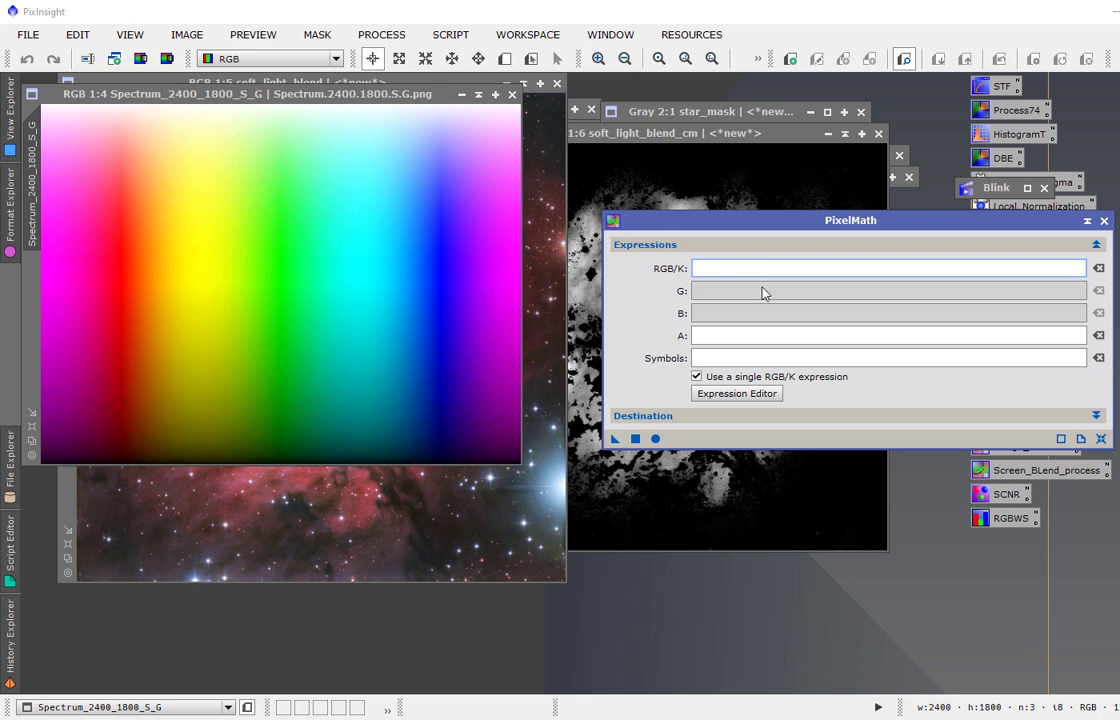
{"action": "left_click", "coordinate": [761, 399]}
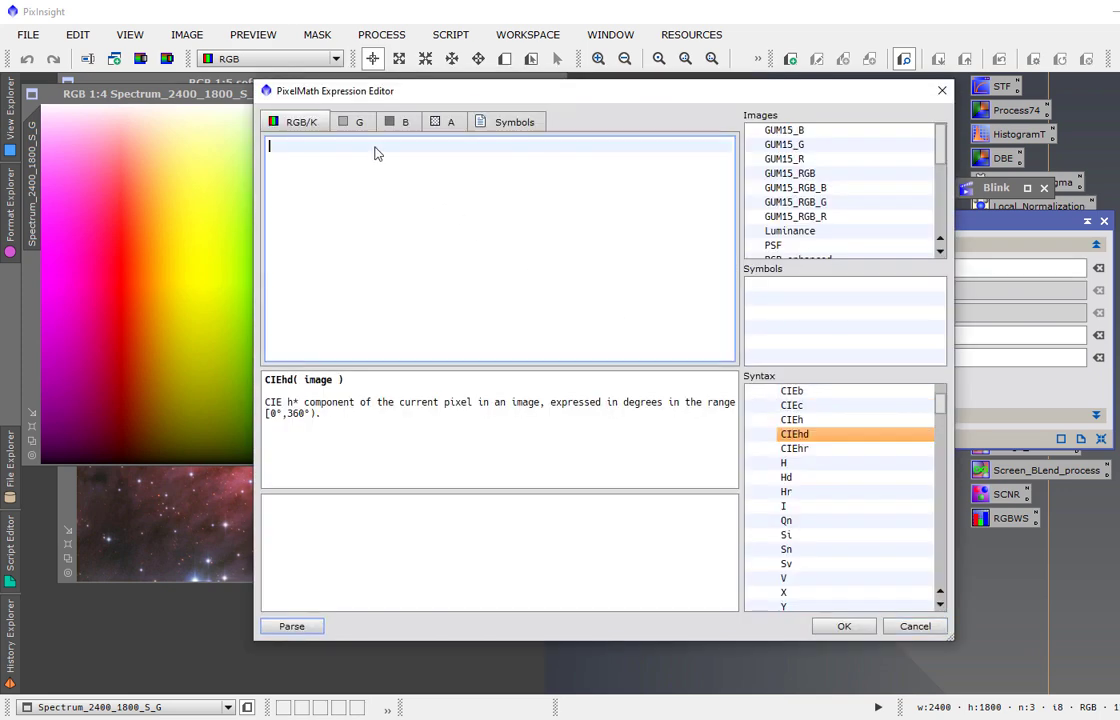
{"action": "type", "text": "iif(CIEhd"}
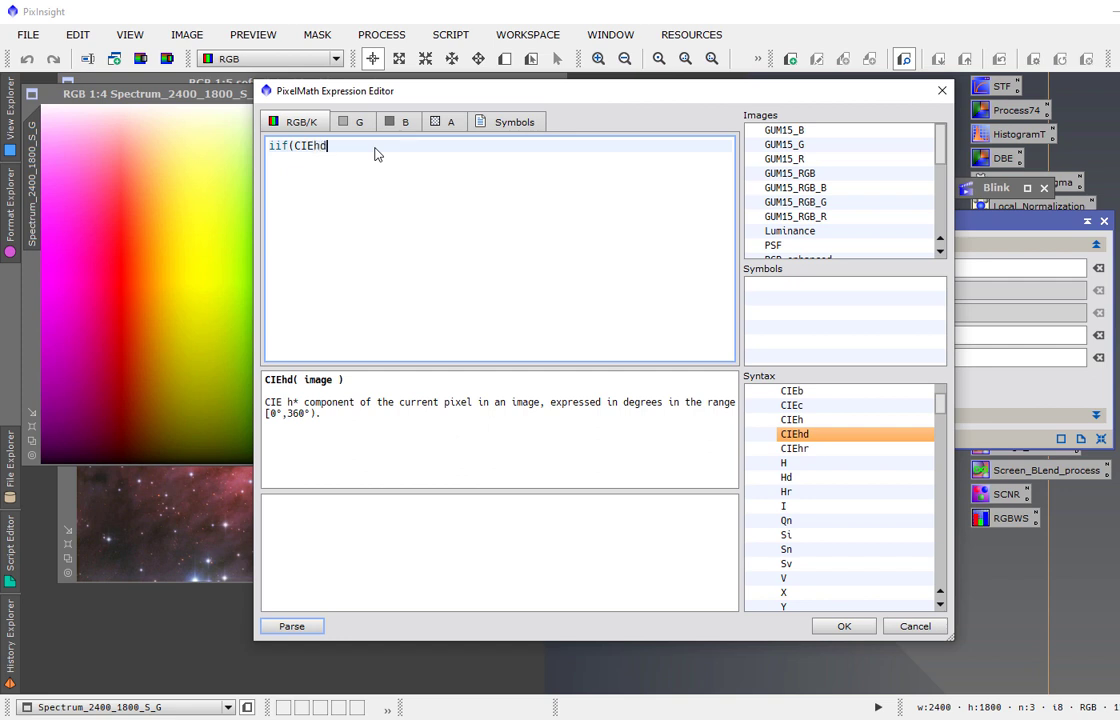
{"action": "type", "text": "($T) > 10"}
{"action": "type", "text": "&& CIEhd($T) < 12"}
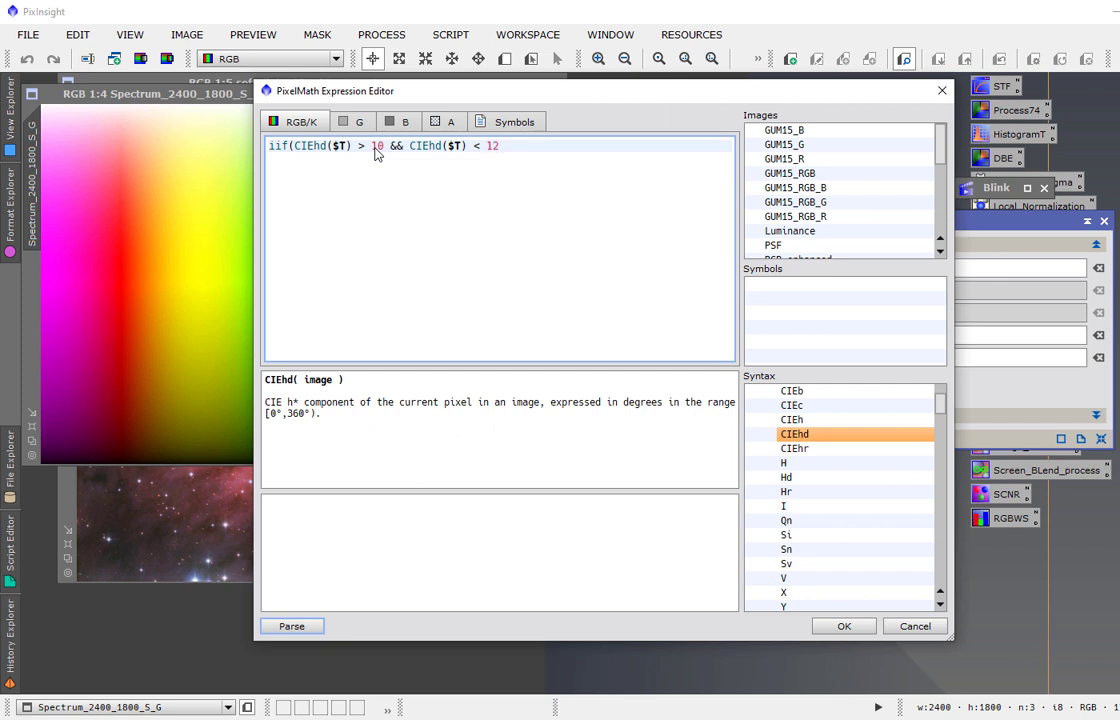
{"action": "type", "text": ",0,$T)"}
{"action": "left_click_drag", "start_coordinate": [377, 148], "coordinate": [384, 148]}
{"action": "left_click_drag", "start_coordinate": [417, 97], "coordinate": [560, 81]}
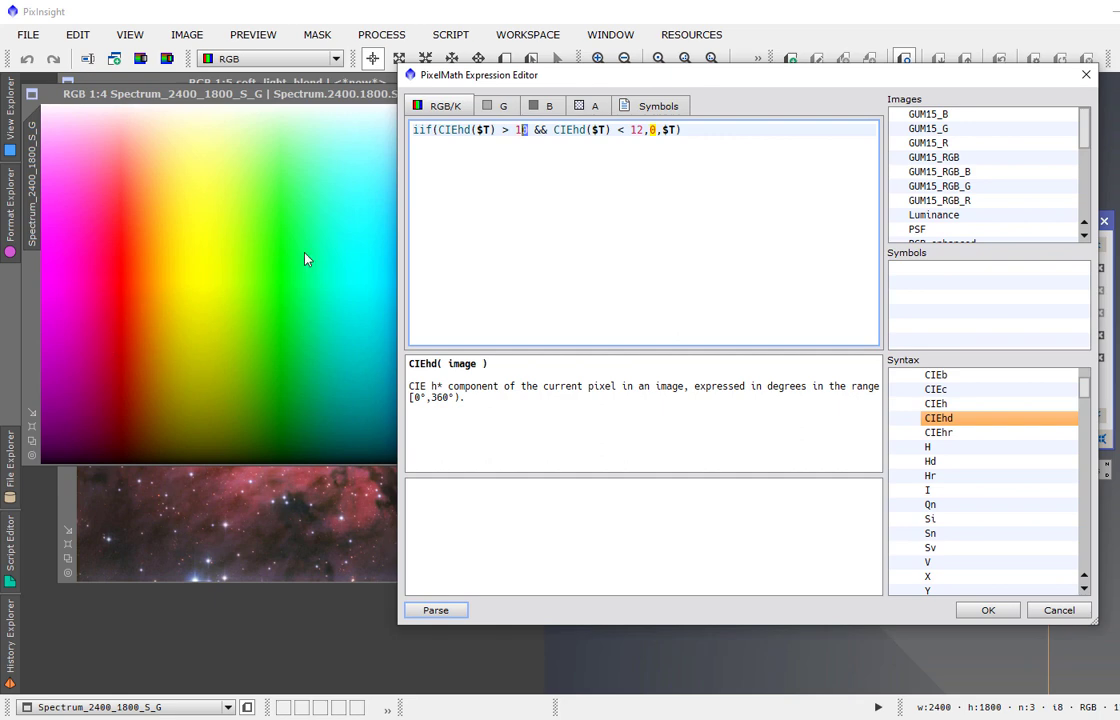
{"action": "left_click", "coordinate": [448, 611]}
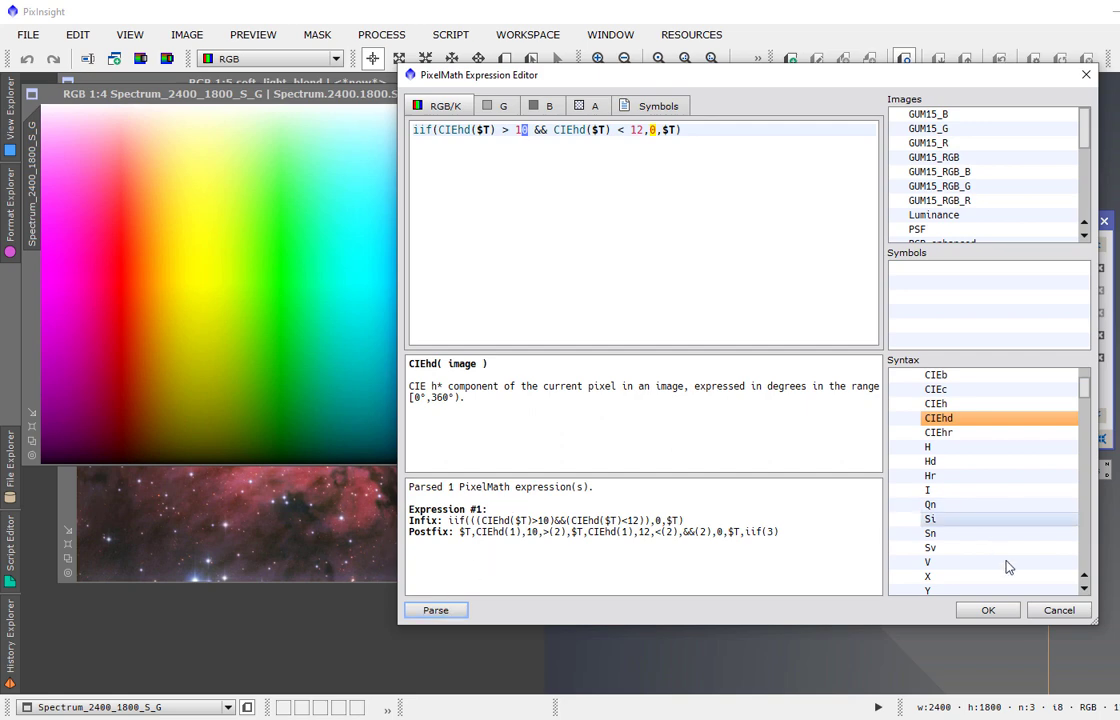
{"action": "left_click", "coordinate": [993, 610]}
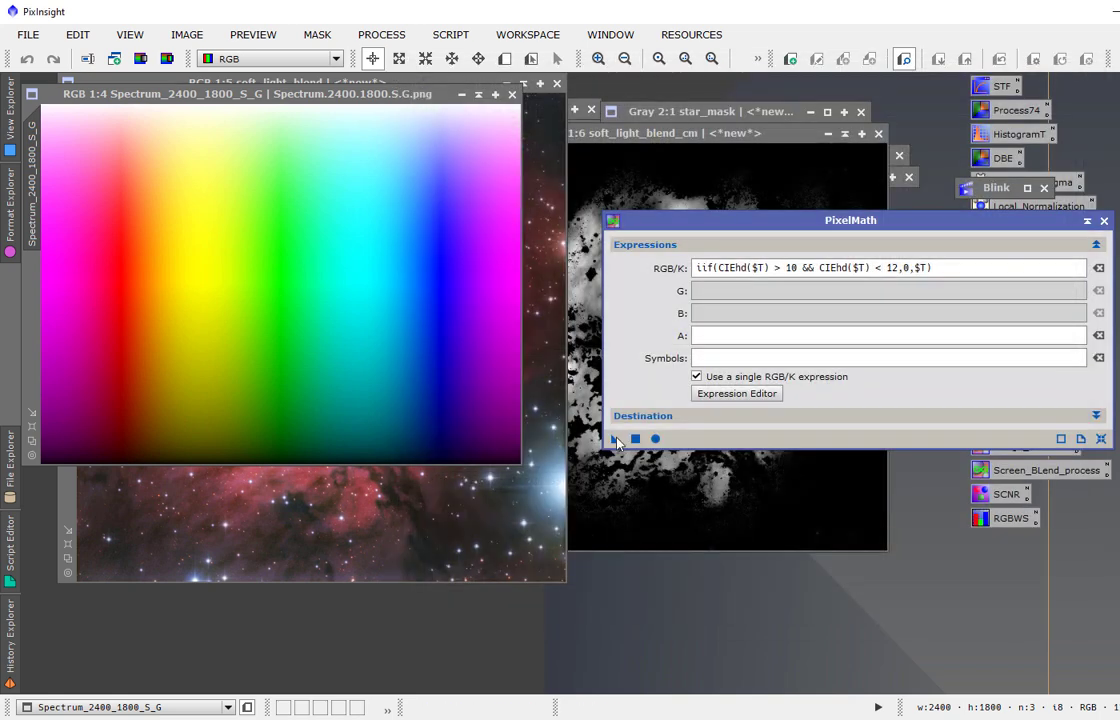
{"action": "mouse_move", "coordinate": [617, 443]}
{"action": "left_mouse_down"}
{"action": "mouse_move", "coordinate": [355, 370]}
{"action": "mouse_move", "coordinate": [335, 378]}
{"action": "left_mouse_up"}
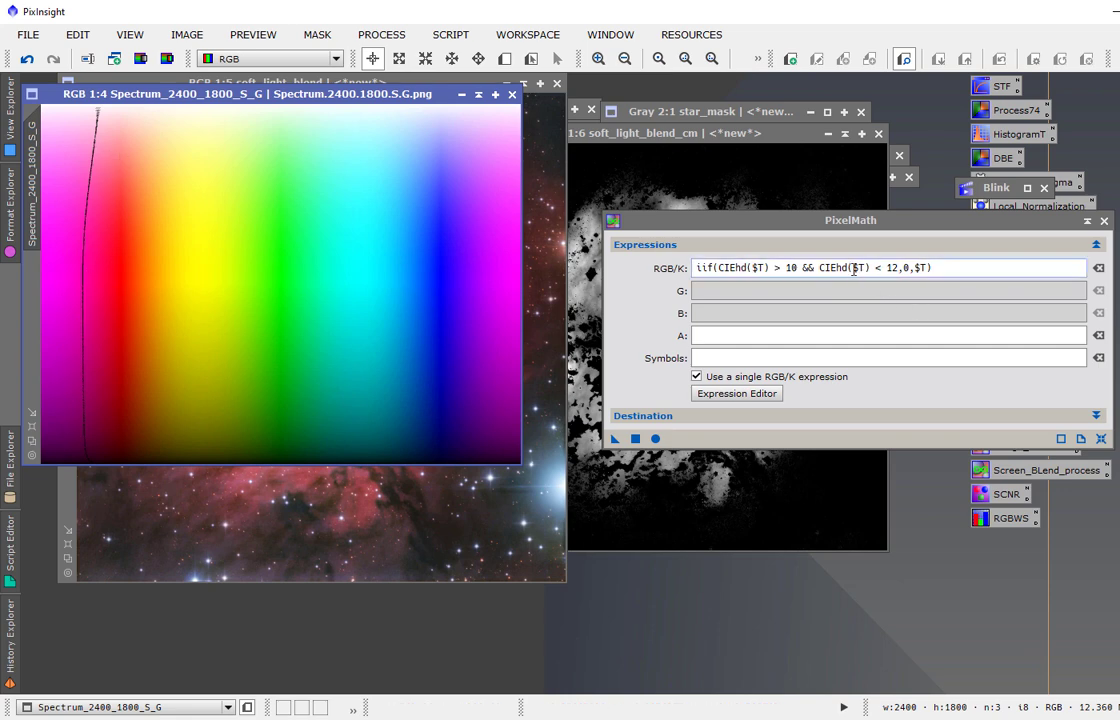
Step: Change the expression's CIEhd limits to greater than 20 and less than 22 and apply it to the spectrum image
{"action": "left_click", "coordinate": [796, 269]}
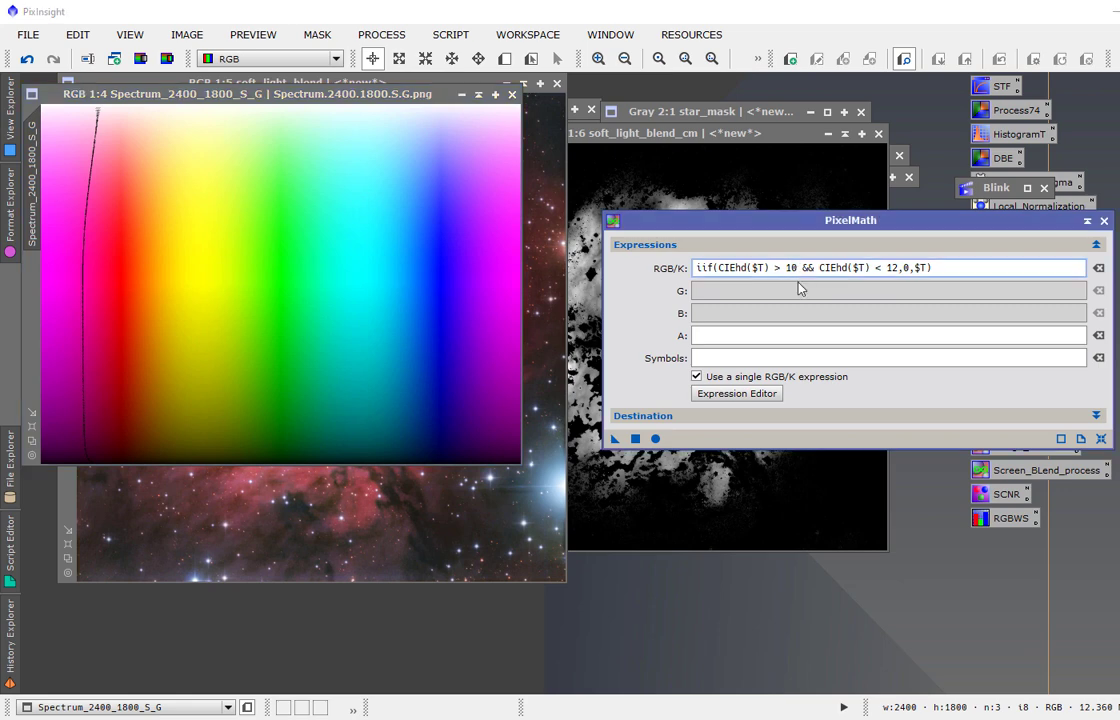
{"action": "left_click", "coordinate": [891, 268]}
{"action": "key", "text": "BackSpace"}
{"action": "type", "text": "2"}
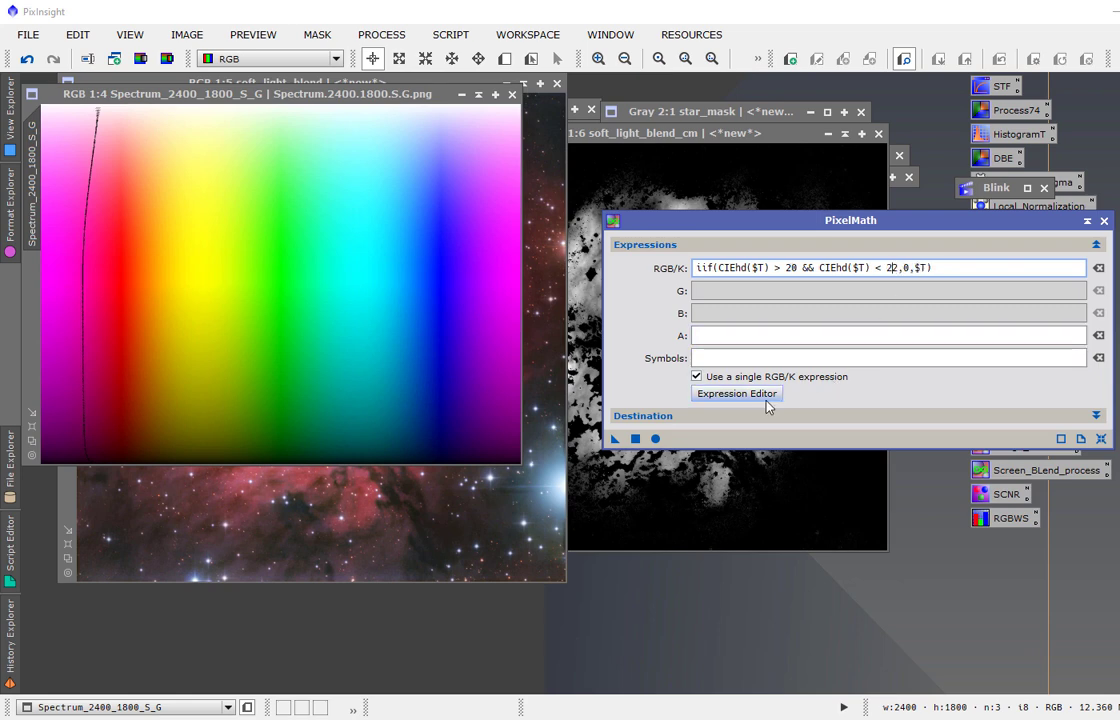
{"action": "key", "text": "BackSpace"}
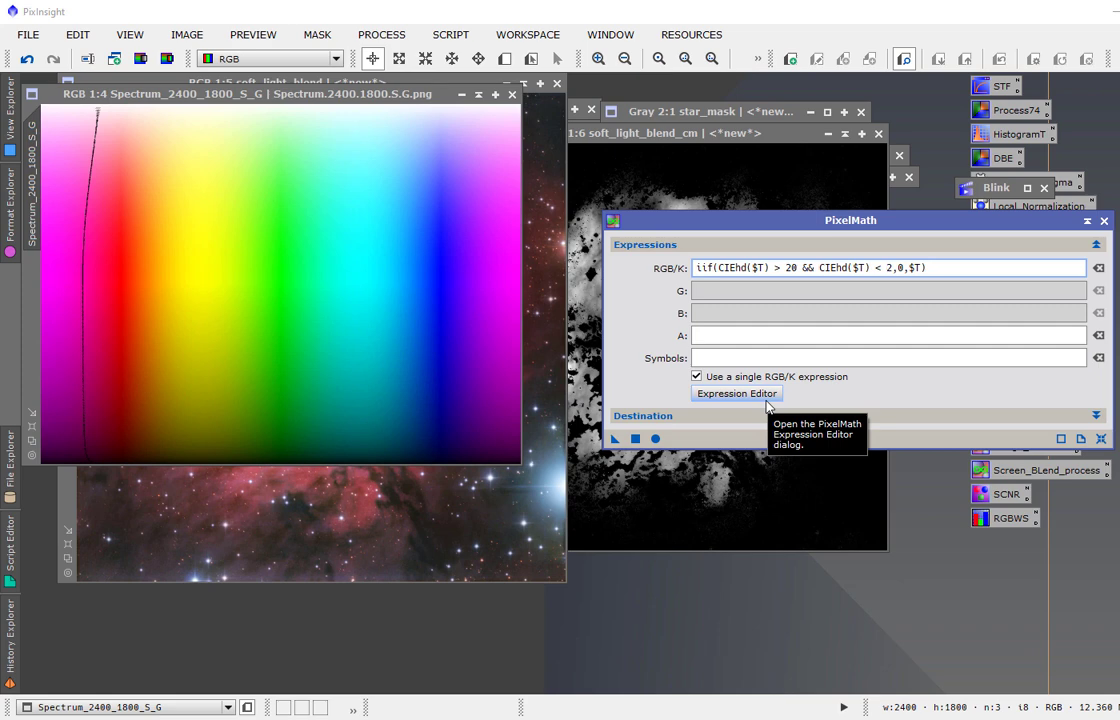
{"action": "type", "text": "2"}
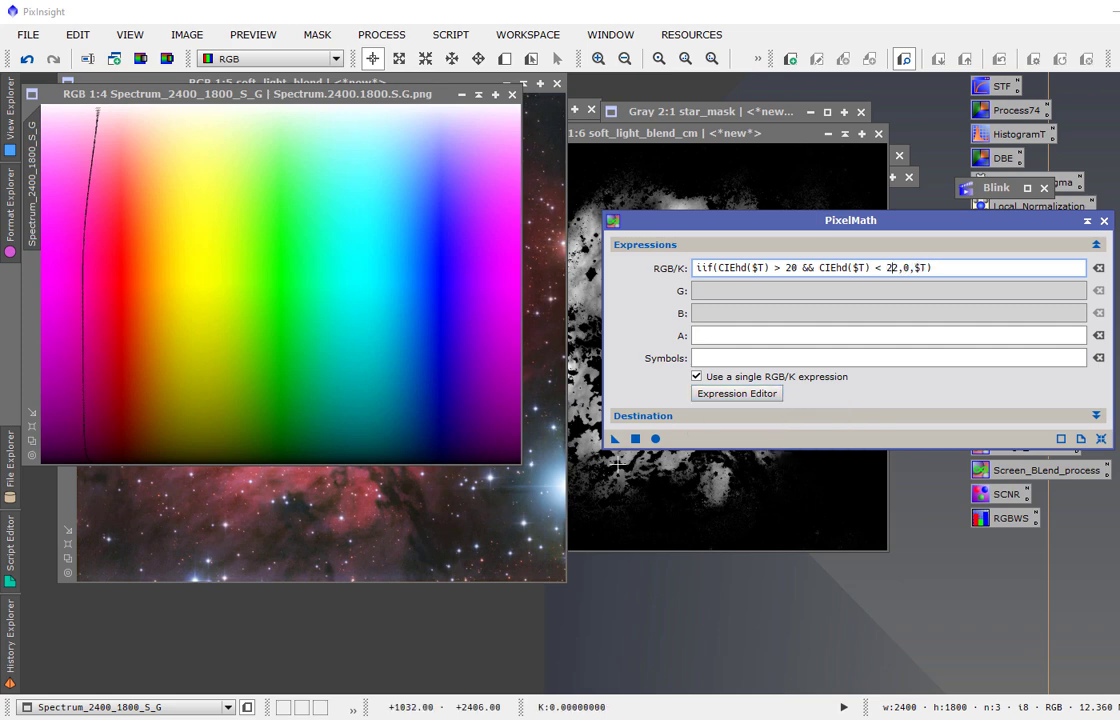
{"action": "left_click_drag", "start_coordinate": [614, 440], "coordinate": [437, 392]}
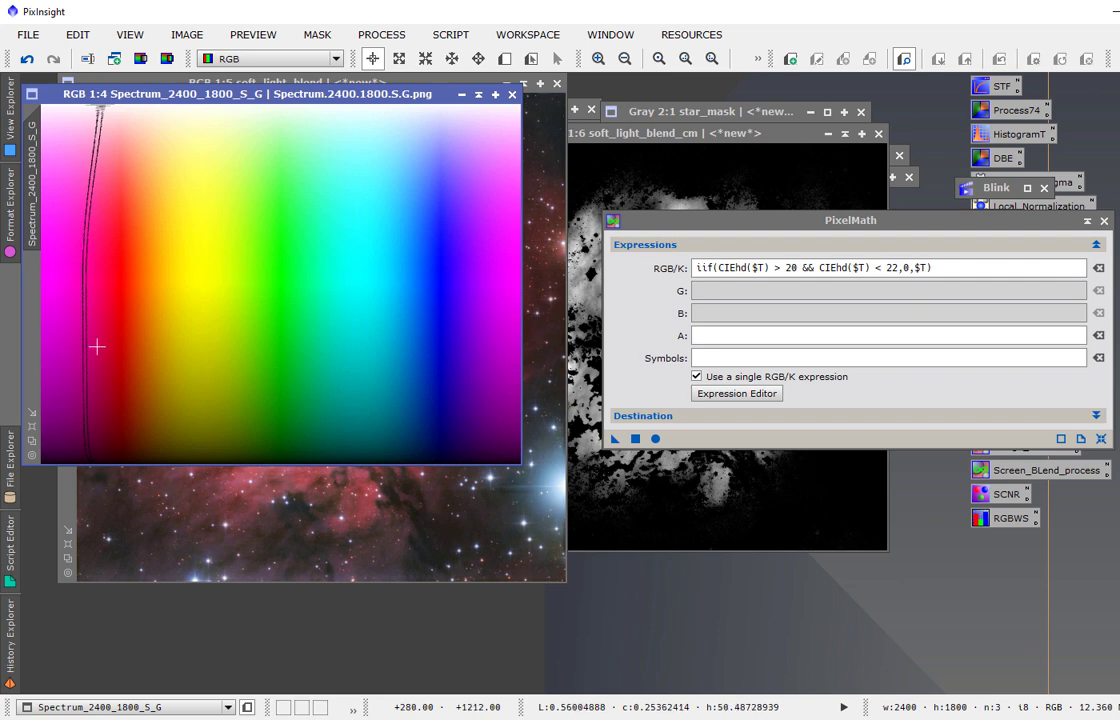
Step: Set the CIEhd range in the expression to above 30 and below 32 and apply it to the spectrum image
{"action": "left_click", "coordinate": [790, 268]}
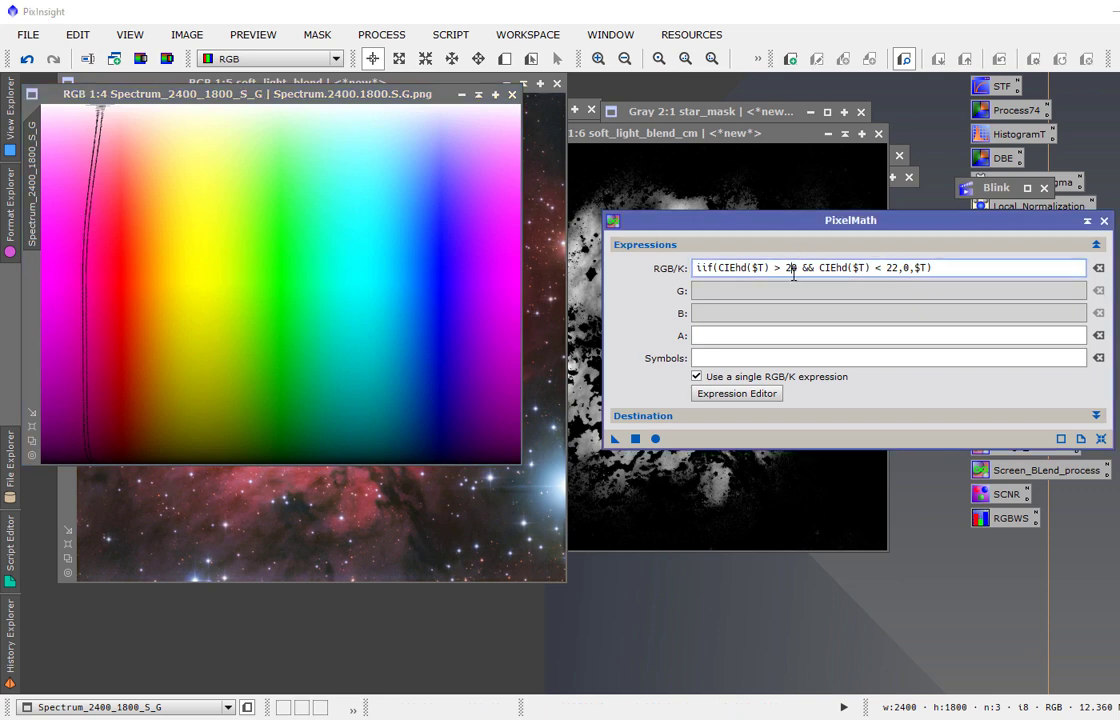
{"action": "key", "text": "BackSpace"}
{"action": "type", "text": "3"}
{"action": "left_click", "coordinate": [894, 268]}
{"action": "key", "text": "BackSpace"}
{"action": "type", "text": "3"}
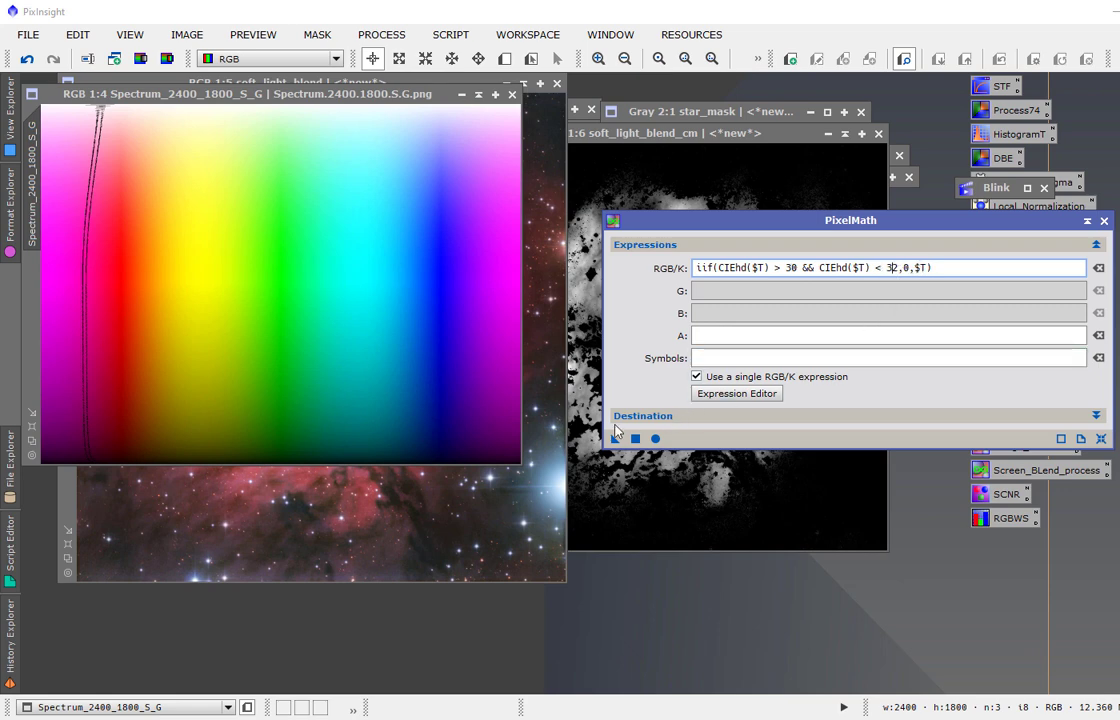
{"action": "left_click_drag", "start_coordinate": [613, 440], "coordinate": [180, 395]}
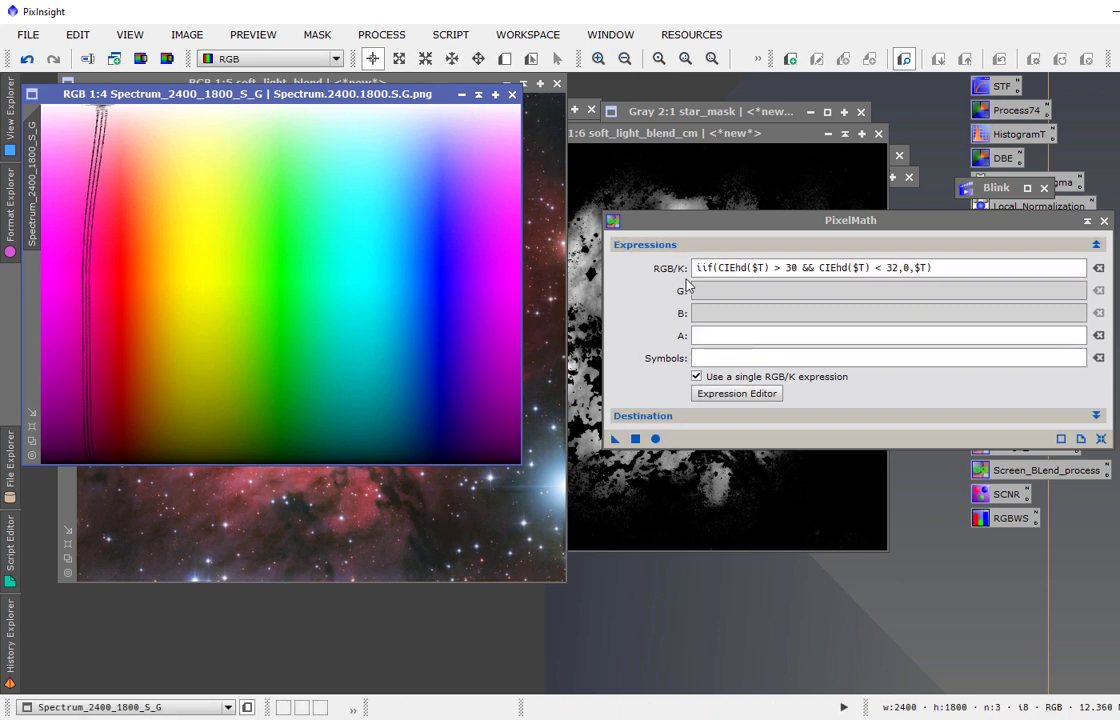
Step: Set the CIEhd range in the expression to above 40 and below 42 and apply it to the spectrum image
{"action": "scroll", "coordinate": [311, 335], "scroll_direction": "up", "scroll_amount": 1}
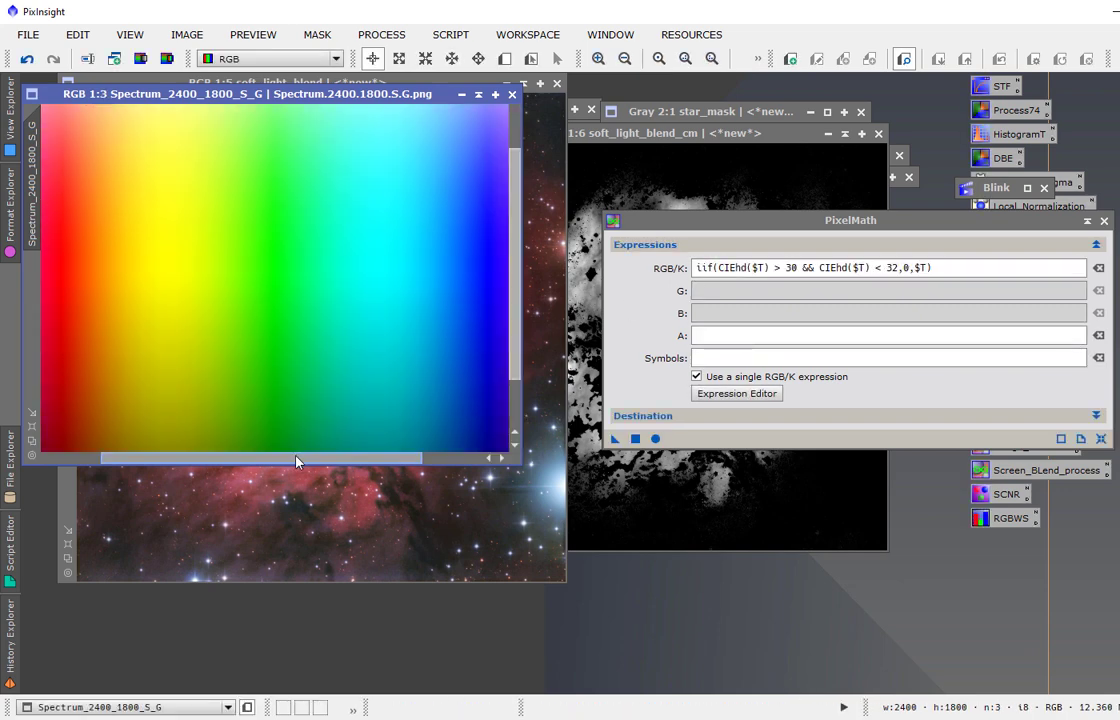
{"action": "left_click_drag", "start_coordinate": [295, 457], "coordinate": [211, 459]}
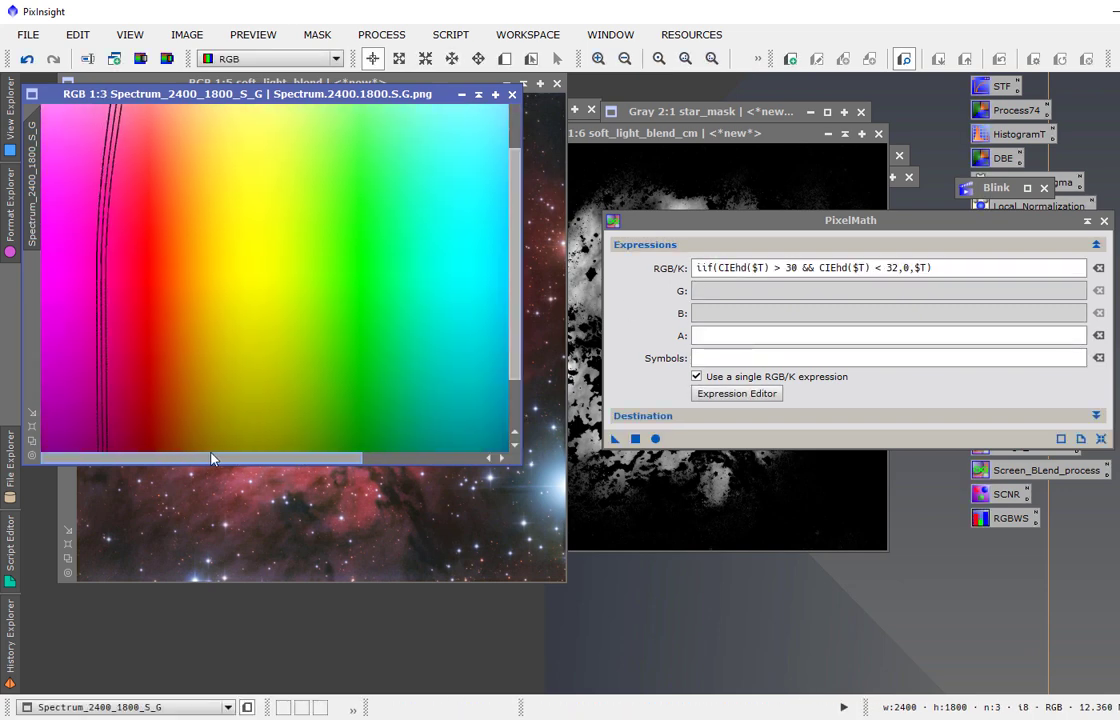
{"action": "left_click", "coordinate": [793, 268]}
{"action": "key", "text": "BackSpace"}
{"action": "type", "text": "4"}
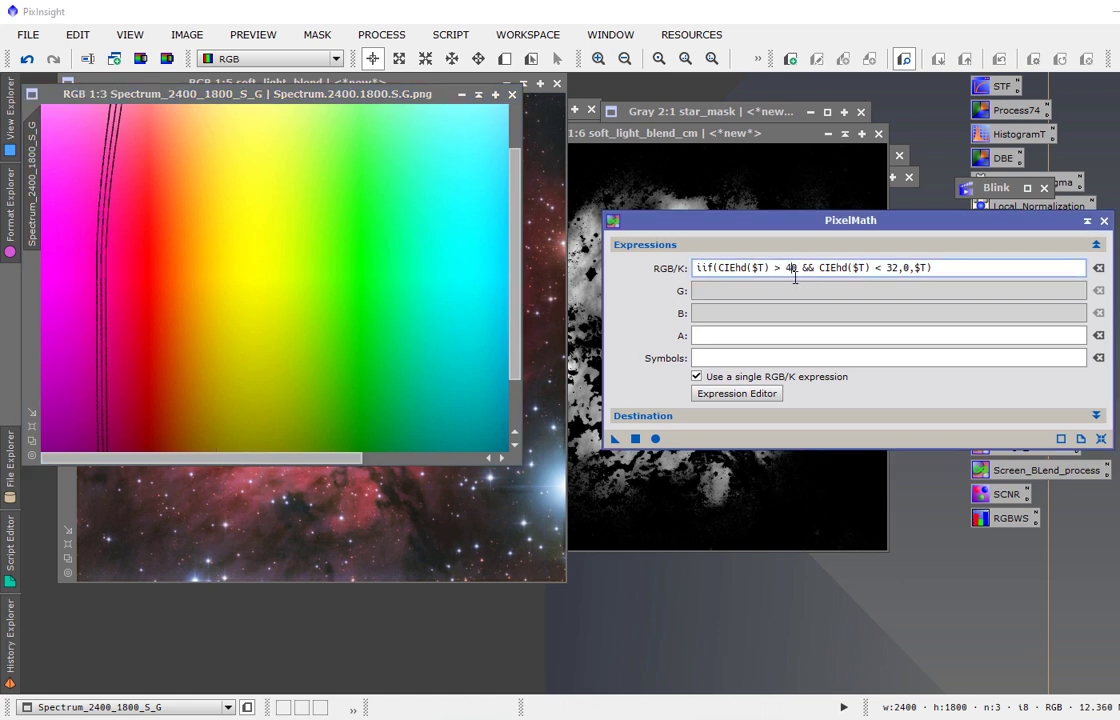
{"action": "left_click", "coordinate": [891, 268]}
{"action": "key", "text": "BackSpace"}
{"action": "type", "text": "42"}
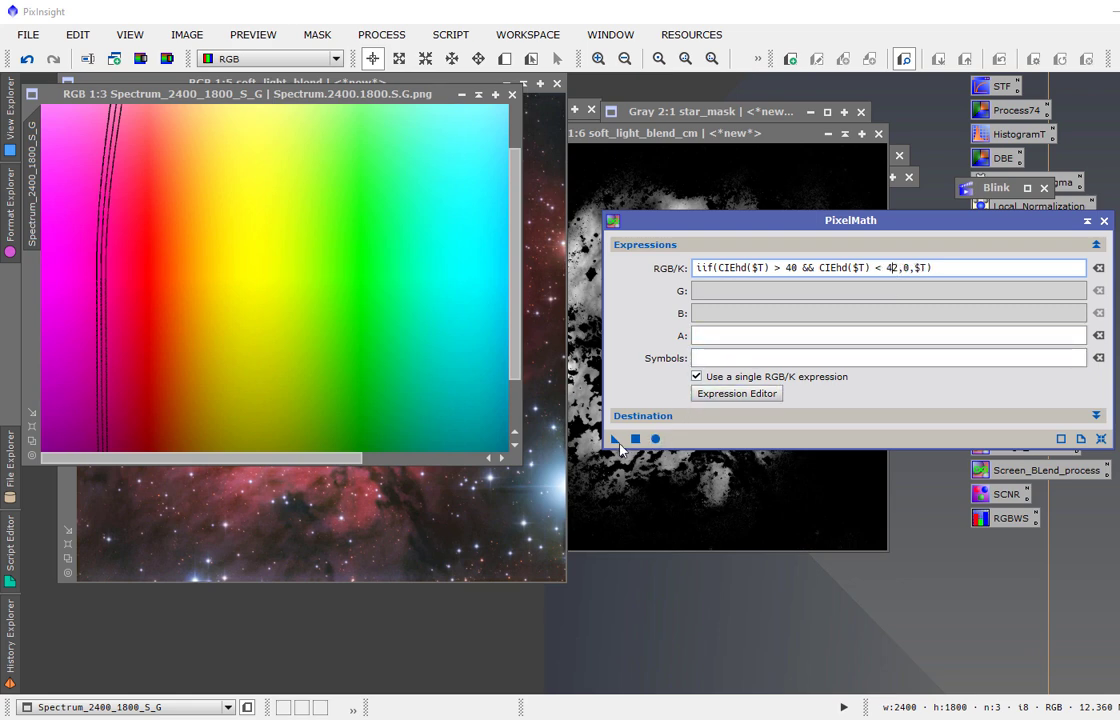
{"action": "left_click_drag", "start_coordinate": [616, 440], "coordinate": [400, 410]}
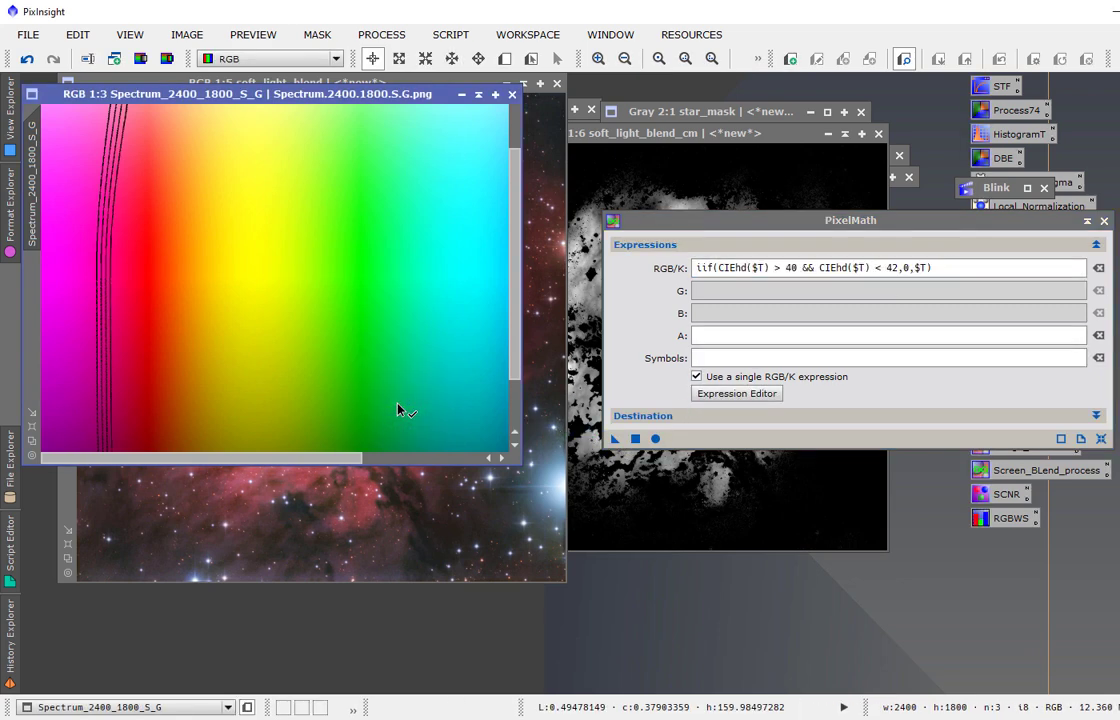
Step: Set the CIEhd range in the expression to above 50 and below 52 and apply it to the spectrum image
{"action": "left_click", "coordinate": [793, 268]}
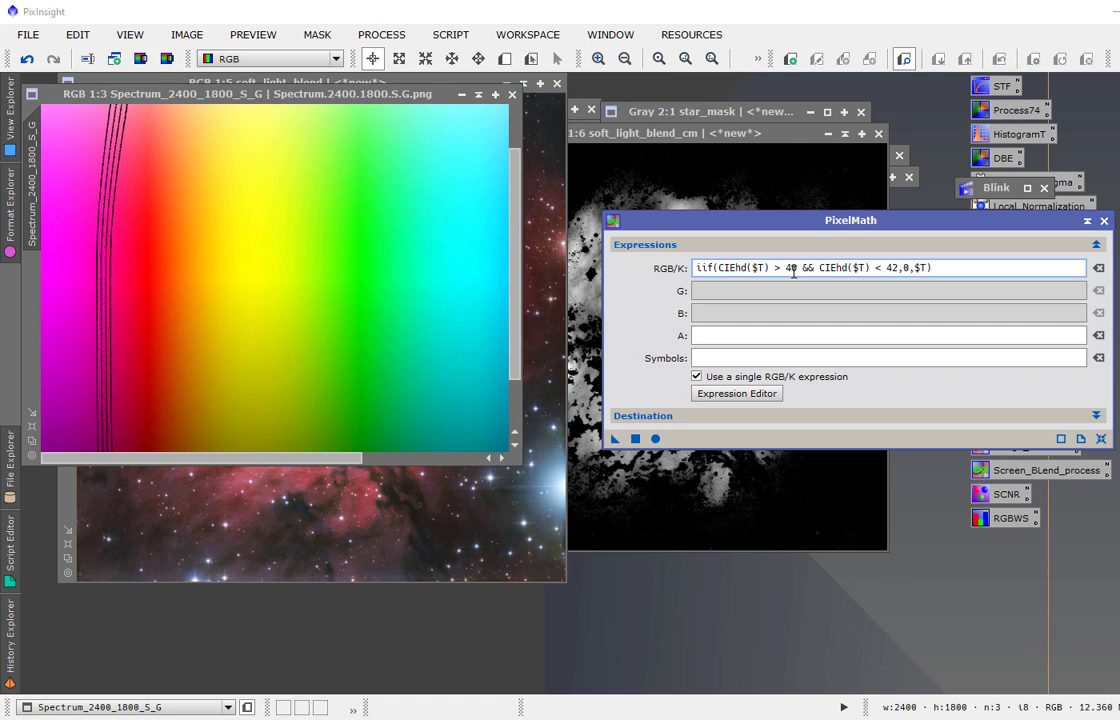
{"action": "key", "text": "BackSpace"}
{"action": "type", "text": "5"}
{"action": "left_click", "coordinate": [893, 268]}
{"action": "key", "text": "BackSpace"}
{"action": "type", "text": "5"}
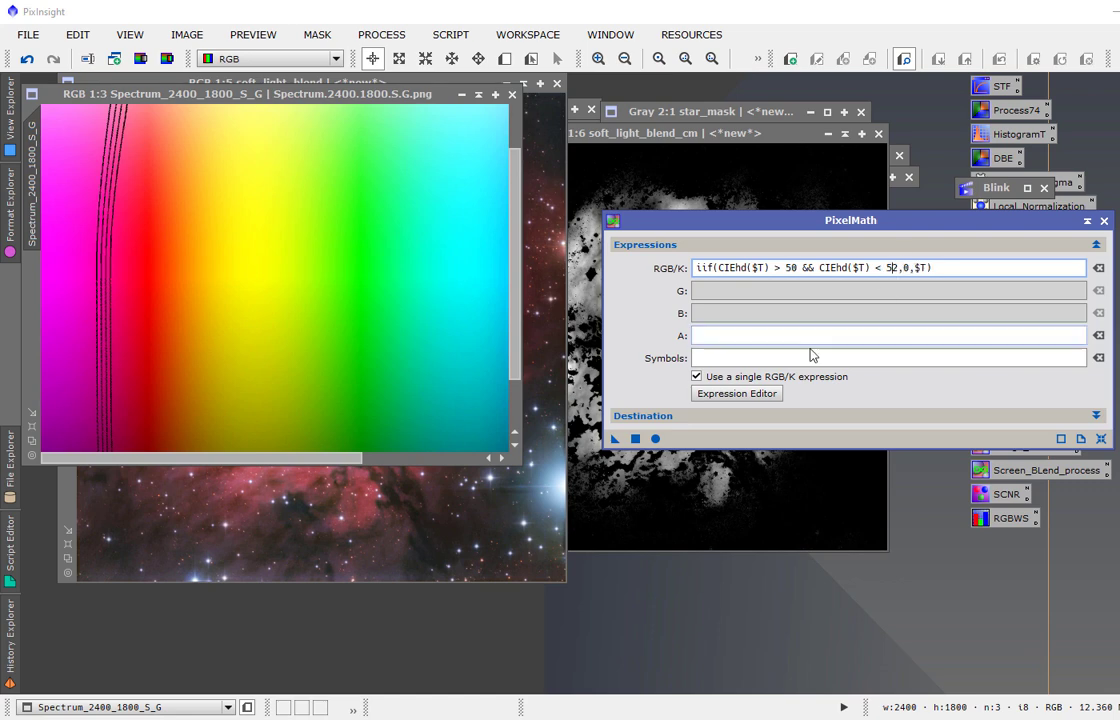
{"action": "left_click_drag", "start_coordinate": [613, 447], "coordinate": [410, 388]}
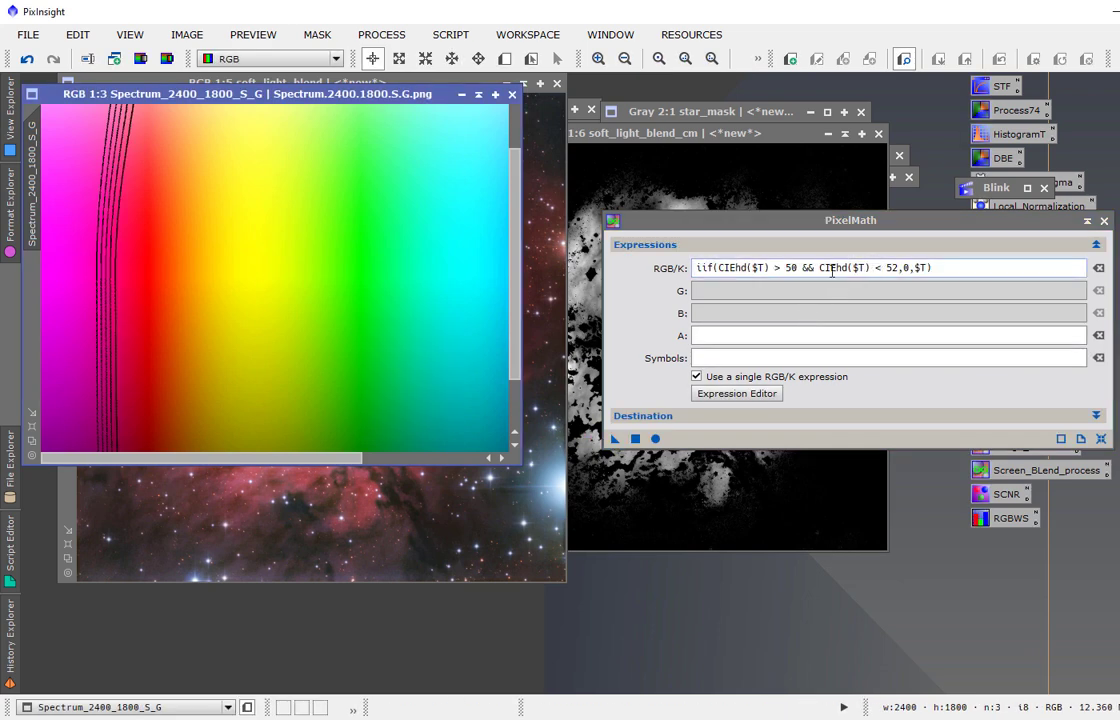
Step: Set the CIEhd range in the expression to above 60 and below 62 and apply it to the spectrum image
{"action": "left_click", "coordinate": [791, 270]}
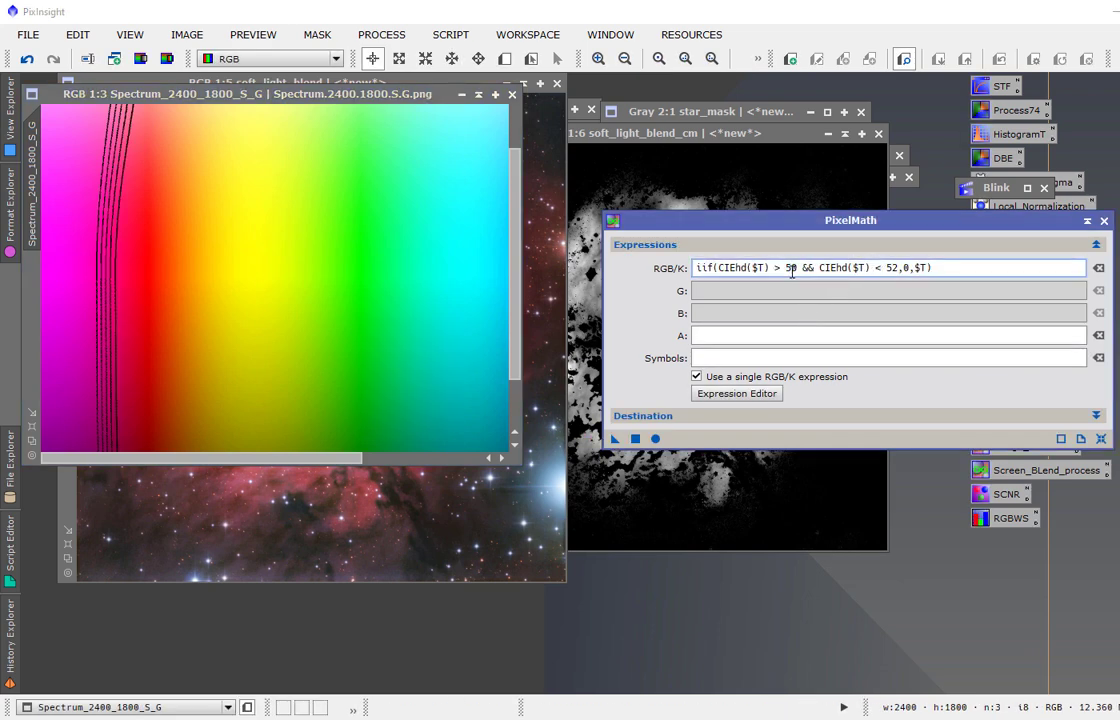
{"action": "key", "text": "BackSpace"}
{"action": "type", "text": "6"}
{"action": "left_click", "coordinate": [893, 268]}
{"action": "key", "text": "BackSpace"}
{"action": "type", "text": "6"}
{"action": "left_click_drag", "start_coordinate": [615, 438], "coordinate": [425, 405]}
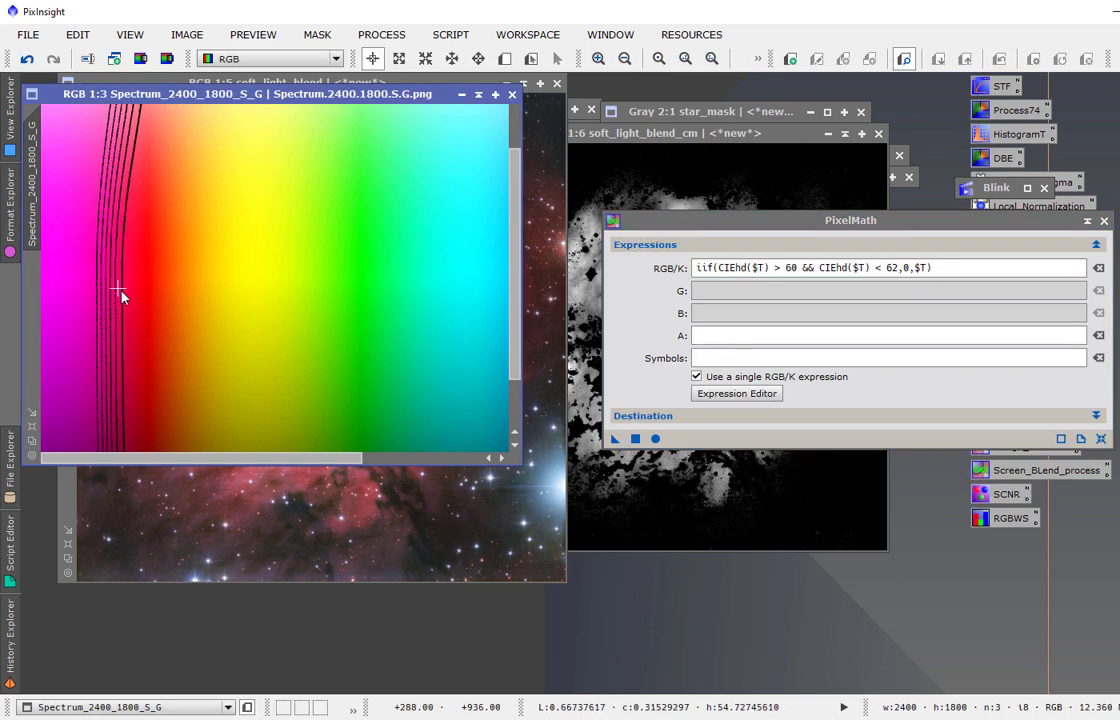
Step: Set the CIEhd range in the expression to above 70 and below 72 and apply it to the spectrum image
{"action": "left_click", "coordinate": [797, 268]}
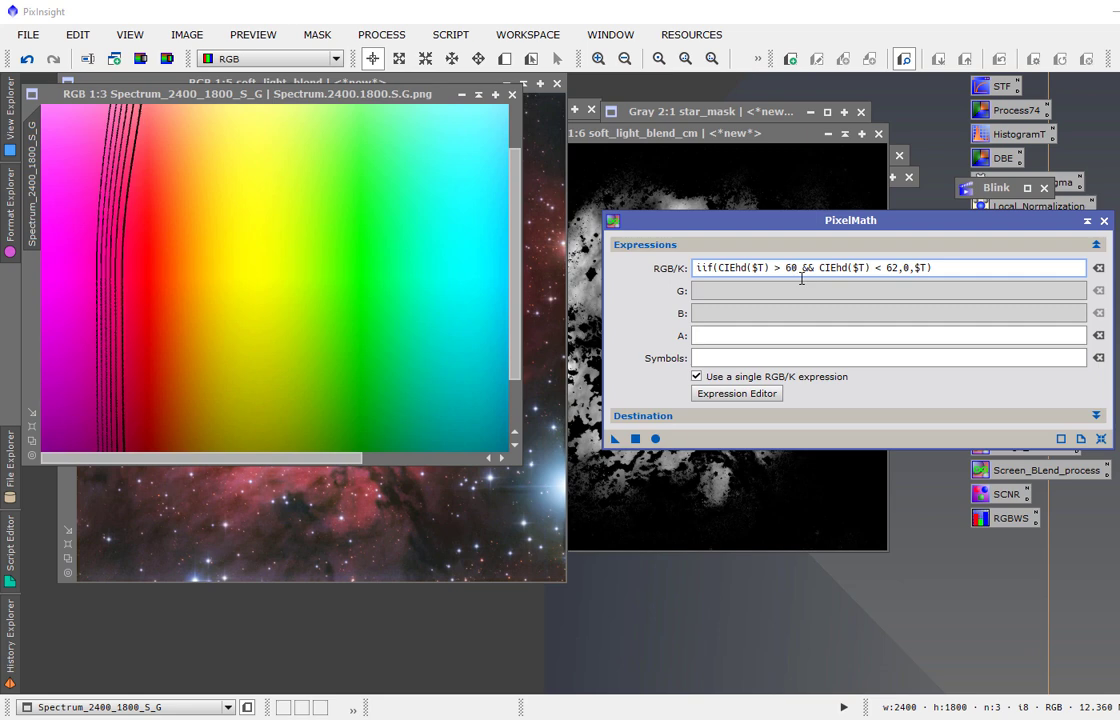
{"action": "key", "text": "BackSpace"}
{"action": "key", "text": "BackSpace"}
{"action": "type", "text": "70"}
{"action": "key", "text": "BackSpace"}
{"action": "type", "text": "7"}
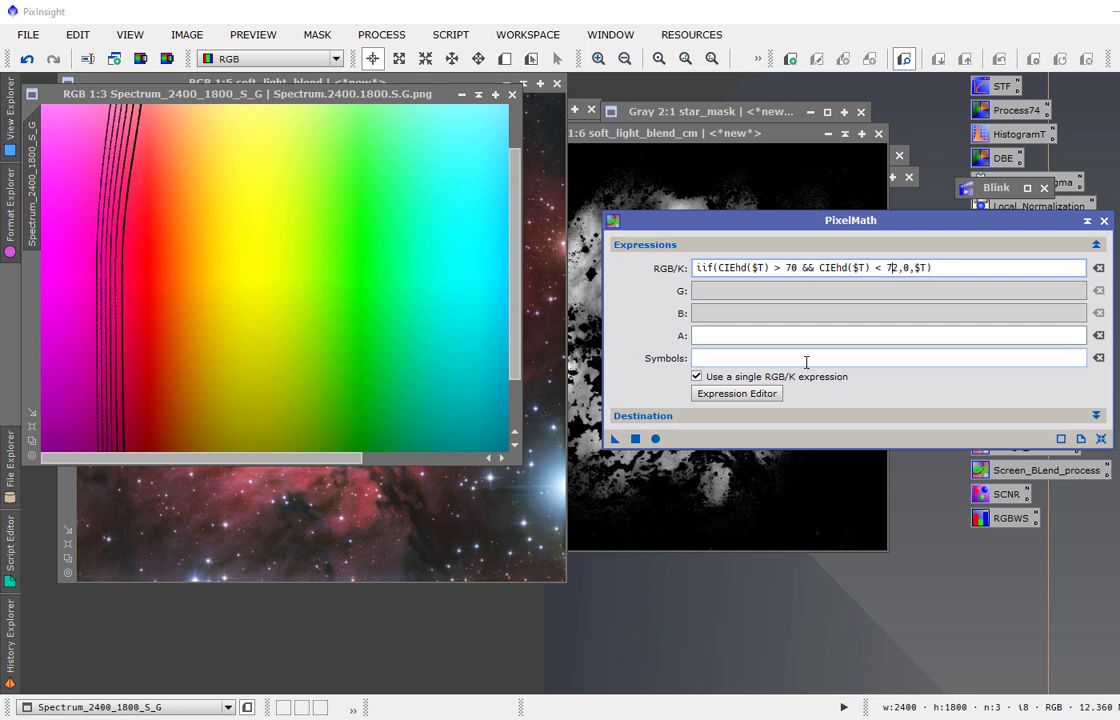
{"action": "left_click_drag", "start_coordinate": [615, 438], "coordinate": [466, 422]}
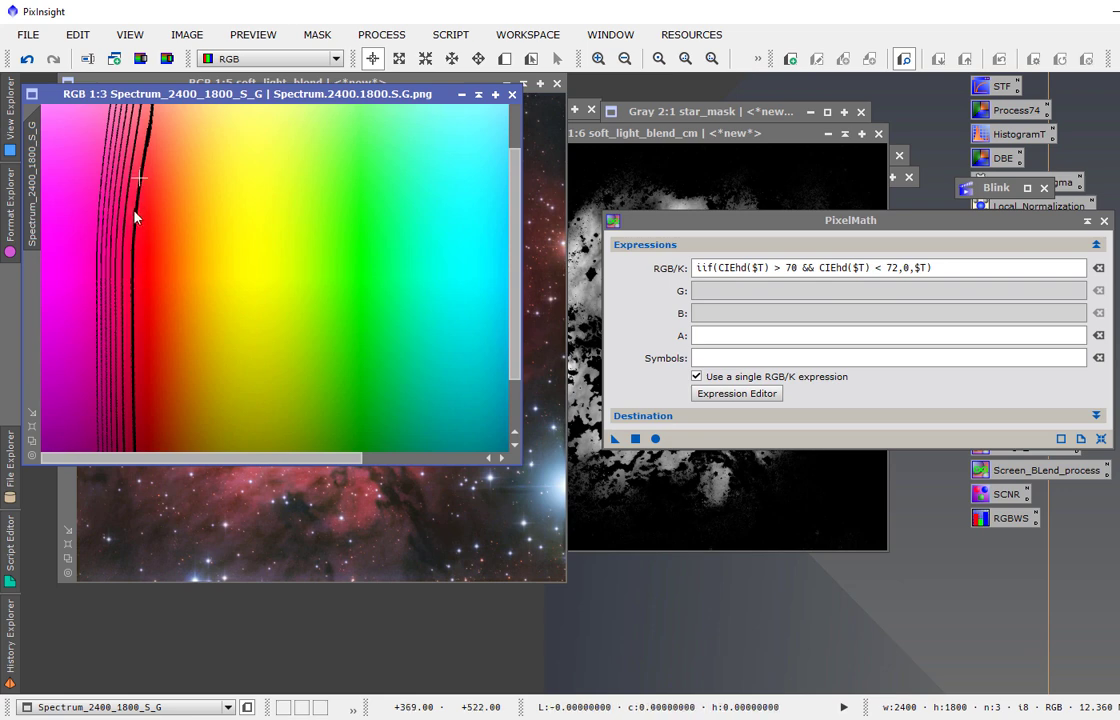
Step: Set the CIEhd range in the expression to above 80 and below 82 and apply it to the spectrum image
{"action": "left_click", "coordinate": [786, 267]}
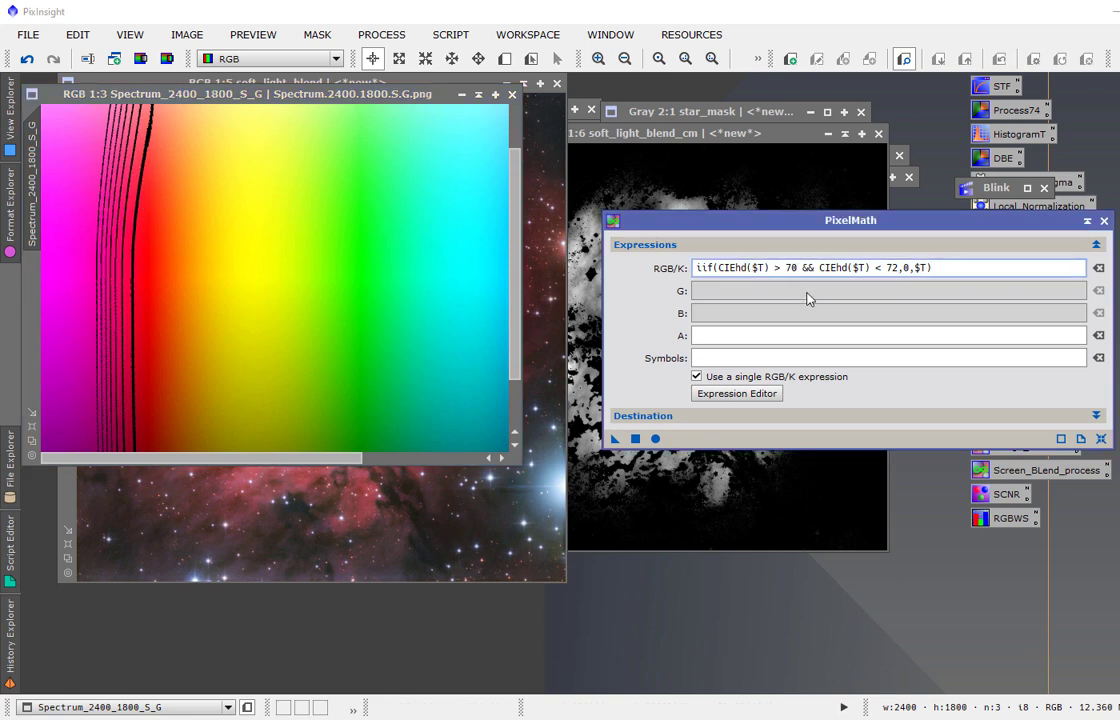
{"action": "key", "text": "BackSpace"}
{"action": "key", "text": "BackSpace"}
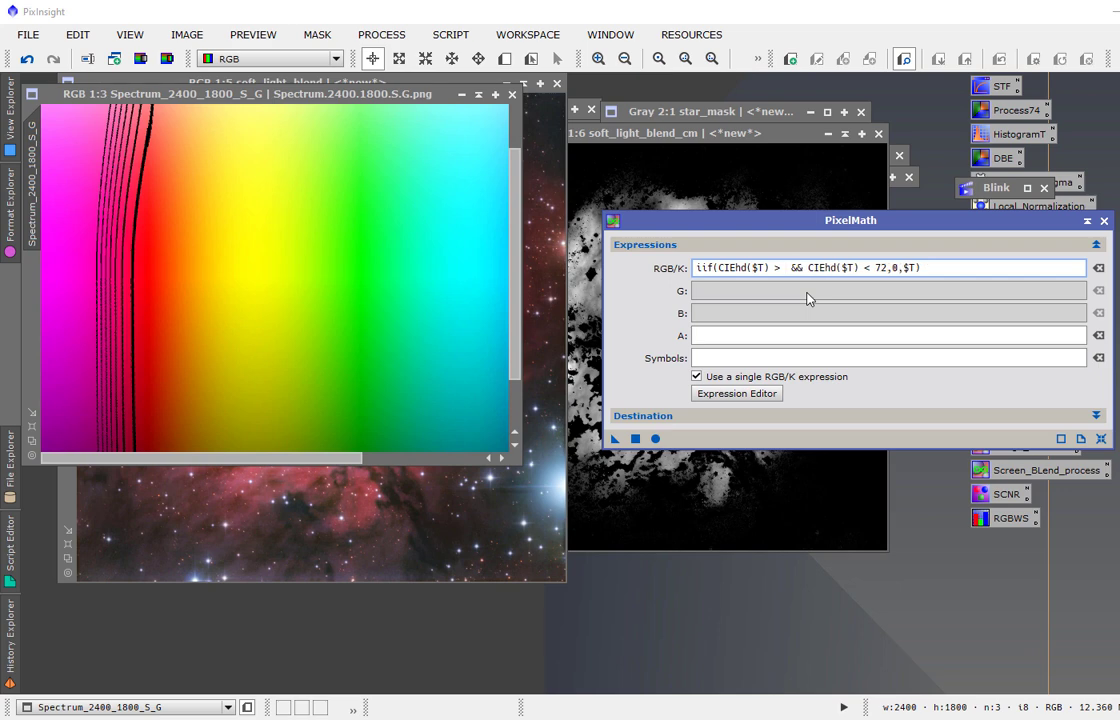
{"action": "type", "text": "80"}
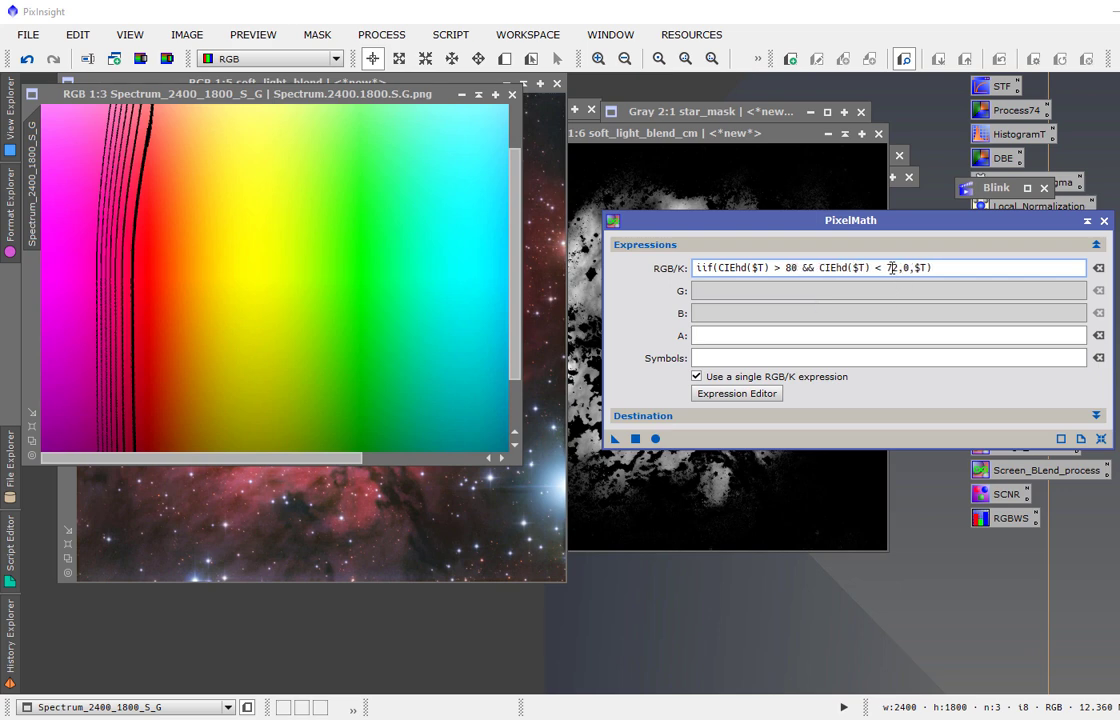
{"action": "left_click", "coordinate": [891, 268]}
{"action": "key", "text": "BackSpace"}
{"action": "type", "text": "8"}
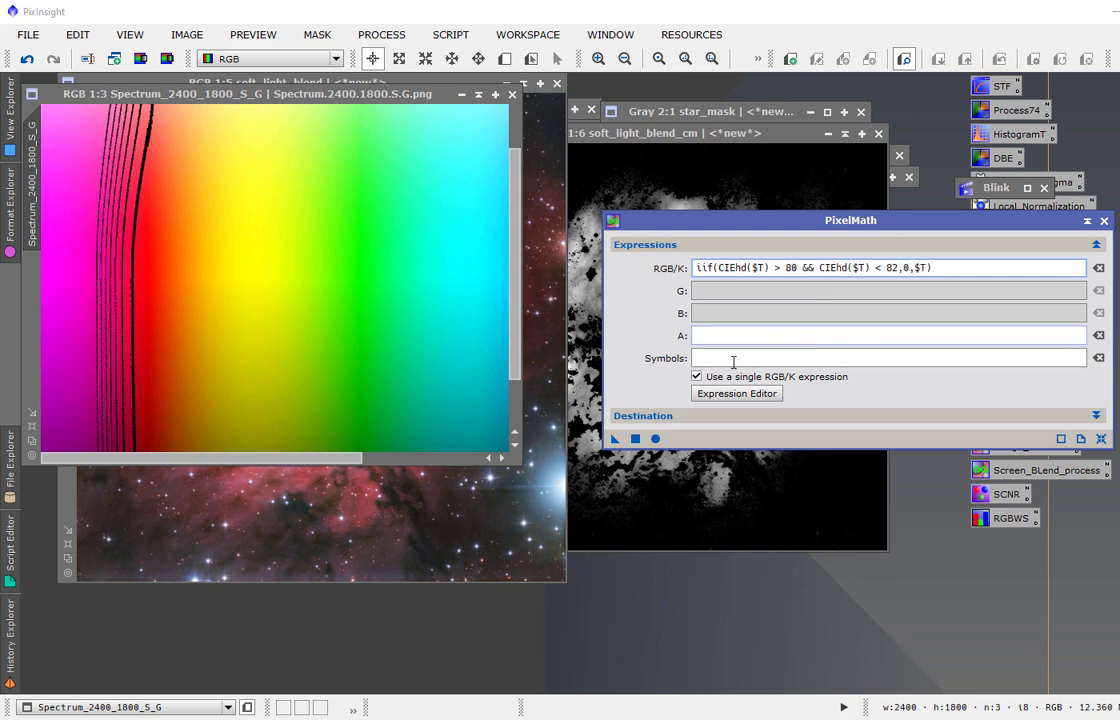
{"action": "left_click_drag", "start_coordinate": [616, 438], "coordinate": [503, 427]}
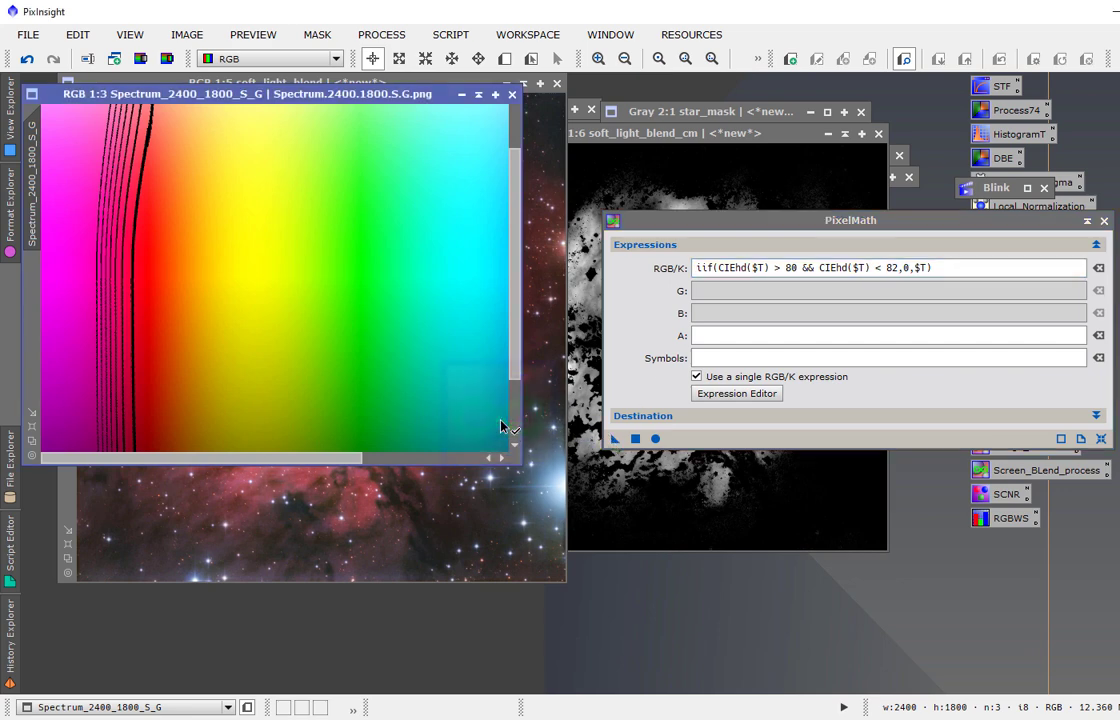
{"action": "scroll", "coordinate": [394, 374], "scroll_direction": "down", "scroll_amount": 2}
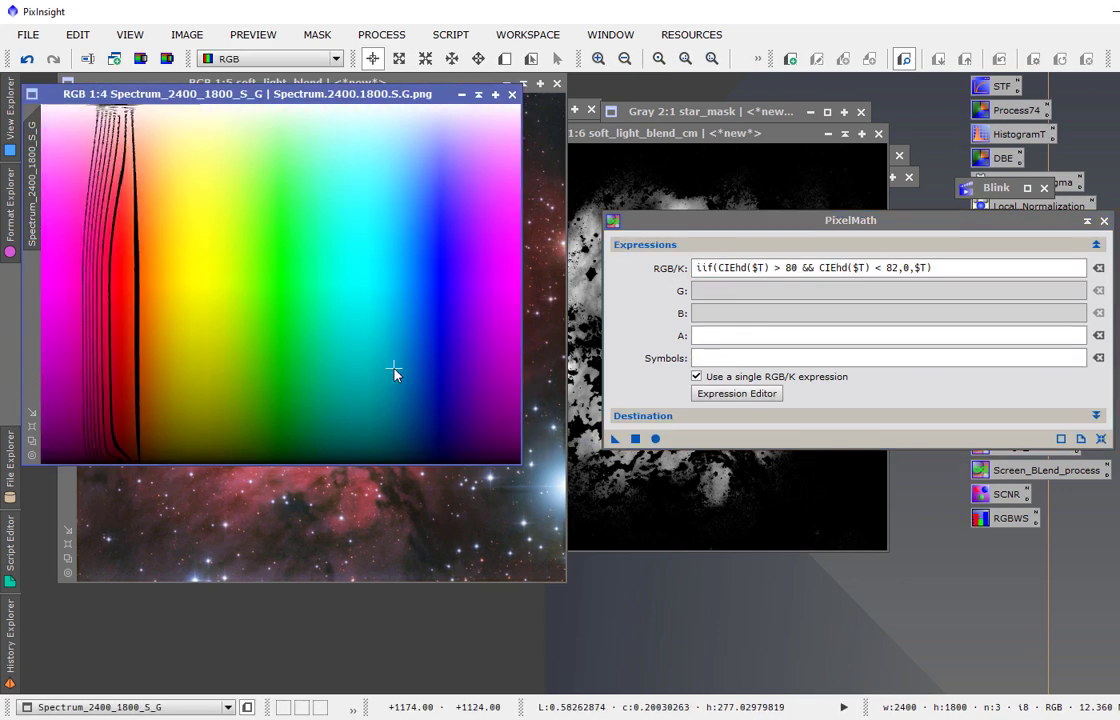
Step: Set the CIEhd range in the expression to above 90 and below 92 and apply it to the spectrum image
{"action": "scroll", "coordinate": [394, 374], "scroll_direction": "up", "scroll_amount": 1}
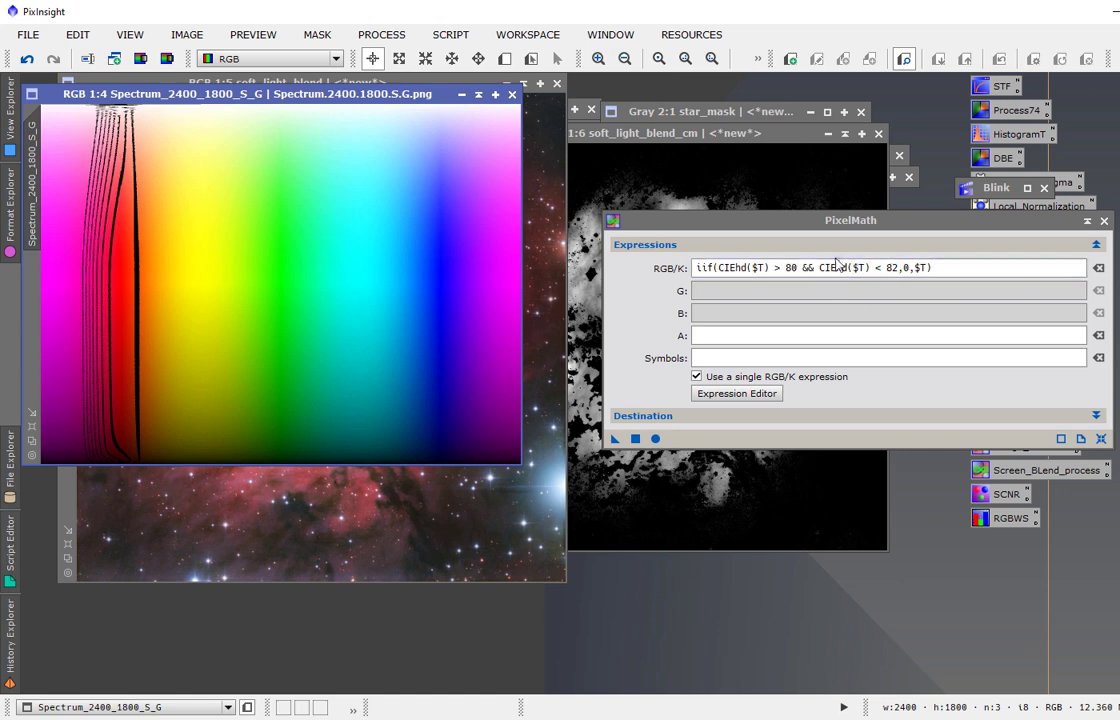
{"action": "left_click", "coordinate": [793, 268]}
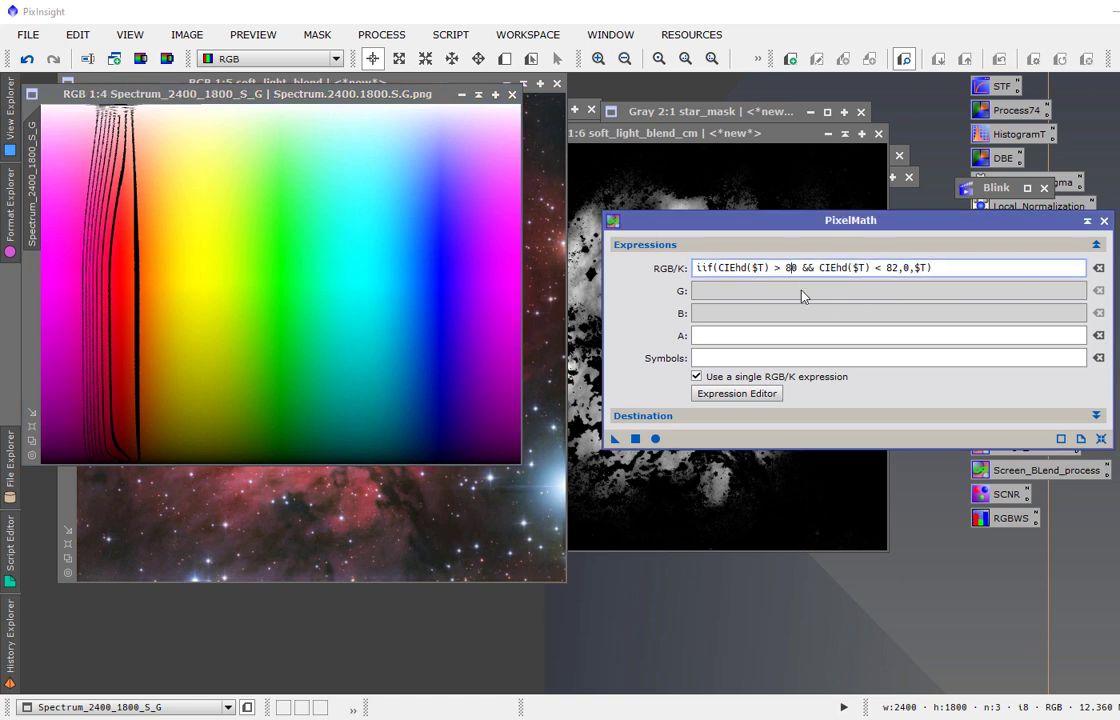
{"action": "key", "text": "BackSpace"}
{"action": "type", "text": "9"}
{"action": "left_click", "coordinate": [895, 277]}
{"action": "key", "text": "BackSpace"}
{"action": "type", "text": "9"}
{"action": "left_click_drag", "start_coordinate": [615, 438], "coordinate": [383, 412]}
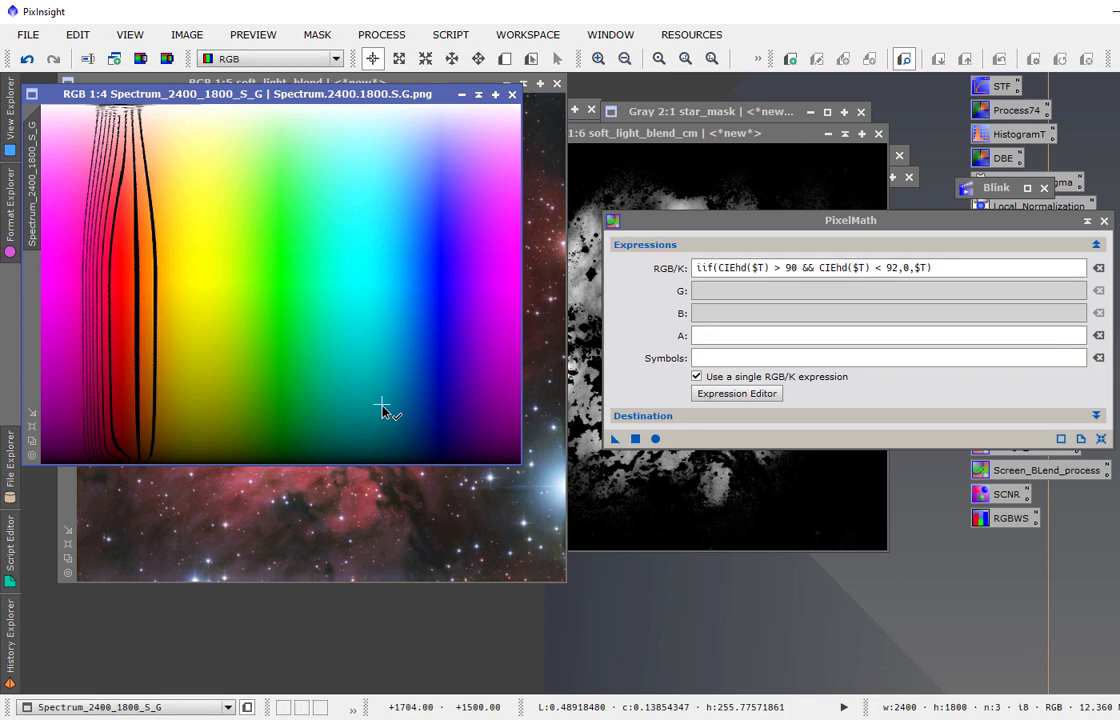
Step: Set the CIEhd range in the expression to above 100 and below 102 and apply it to the spectrum image
{"action": "left_click", "coordinate": [825, 266]}
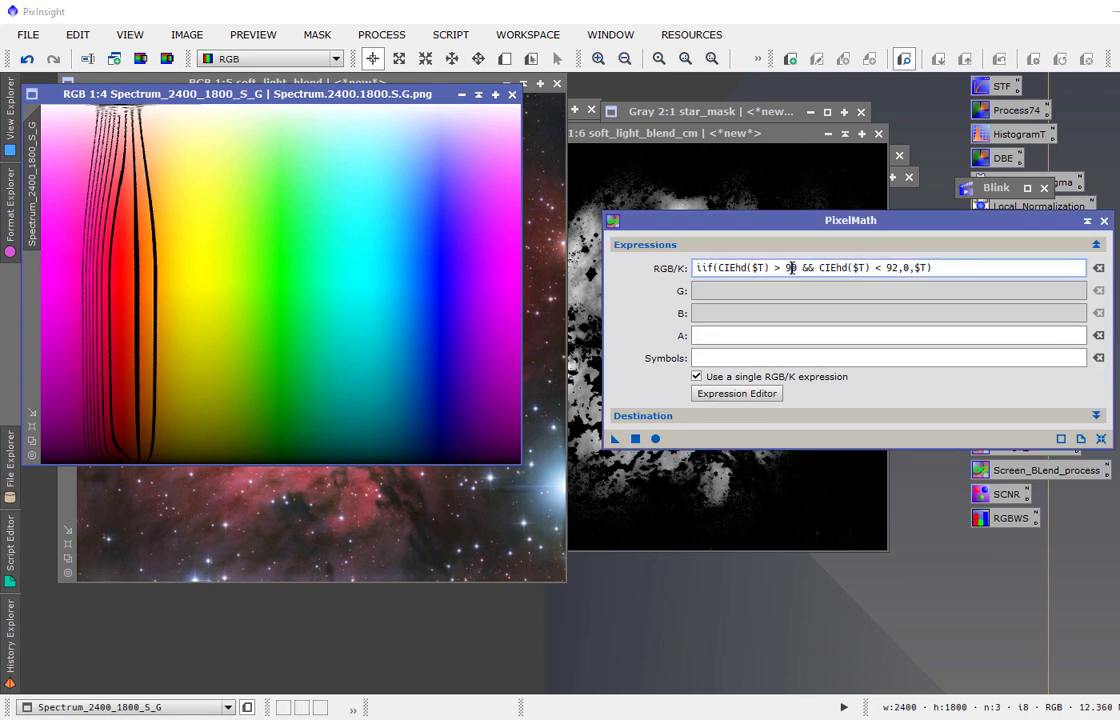
{"action": "key", "text": "BackSpace"}
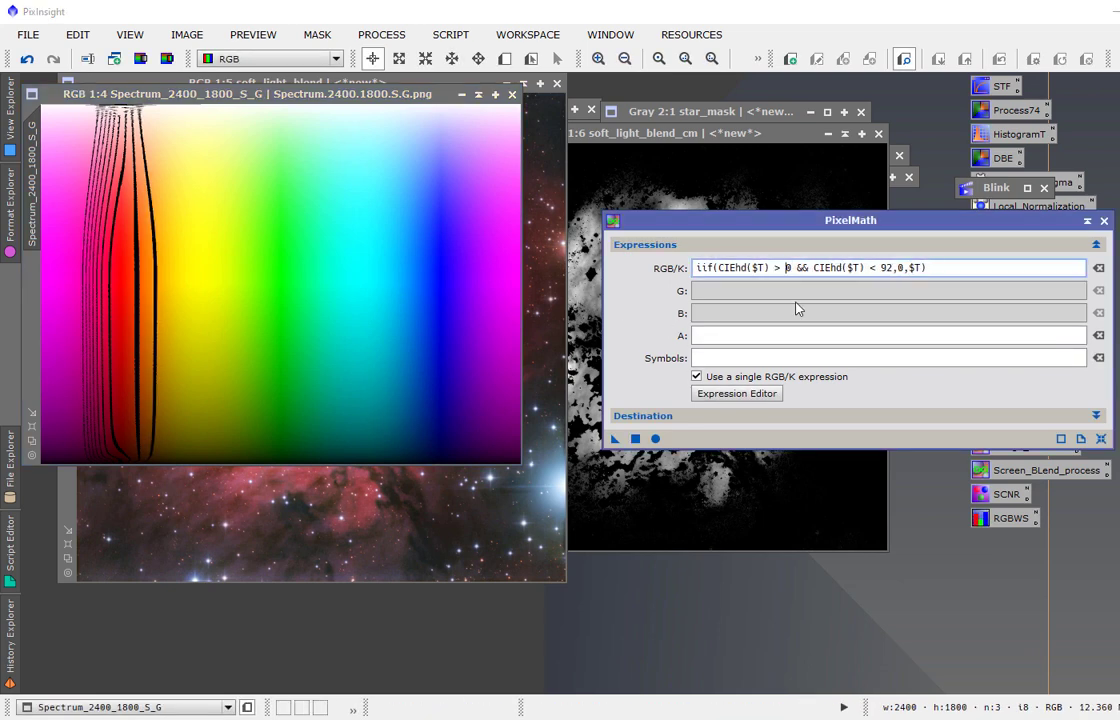
{"action": "type", "text": "10"}
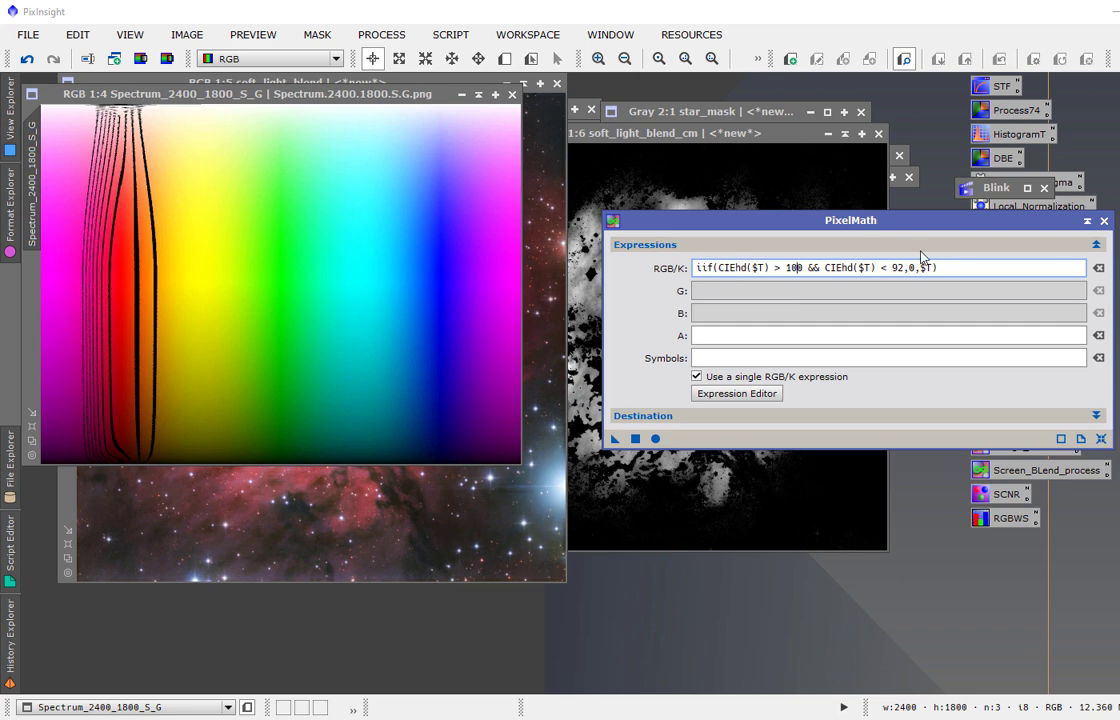
{"action": "left_click", "coordinate": [898, 268]}
{"action": "key", "text": "BackSpace"}
{"action": "type", "text": "10"}
{"action": "left_click_drag", "start_coordinate": [618, 443], "coordinate": [440, 412]}
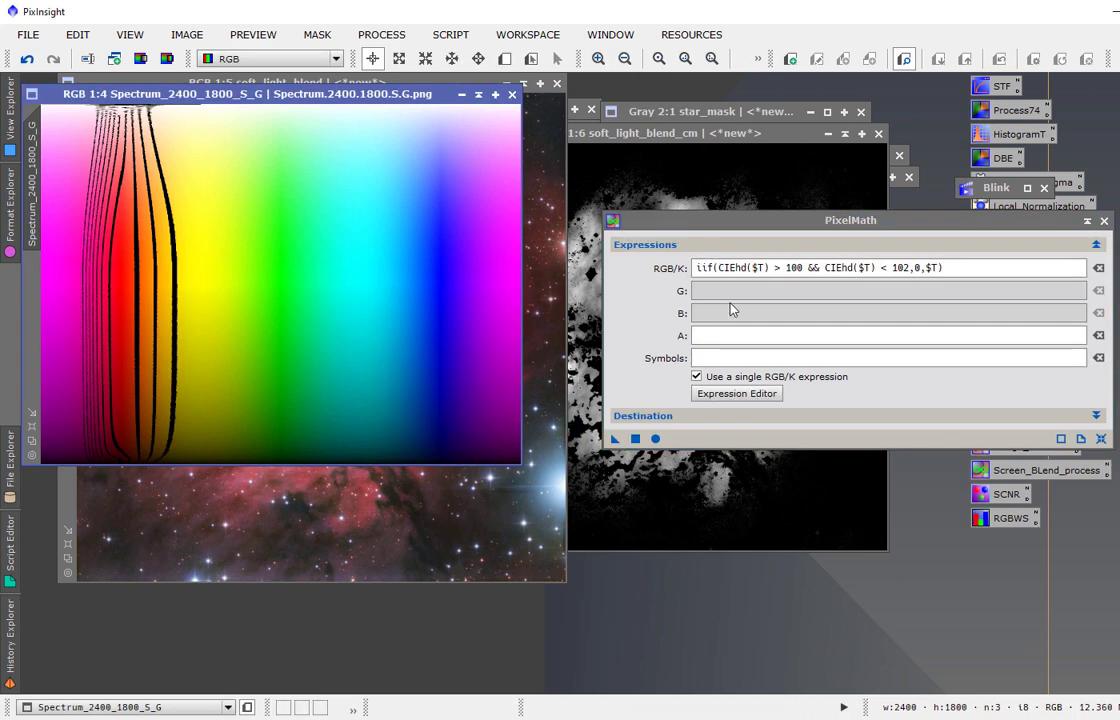
Step: Set the CIEhd range in the expression to above 110 and below 112 and apply it to the spectrum image
{"action": "left_click", "coordinate": [800, 268]}
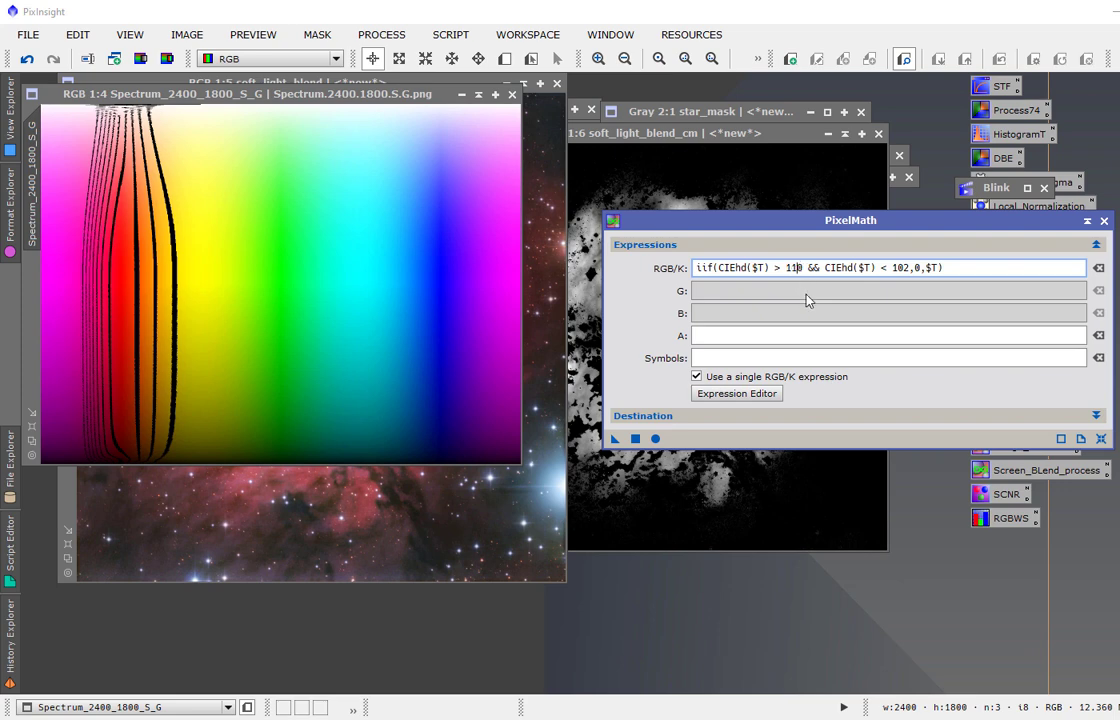
{"action": "left_click", "coordinate": [906, 268]}
{"action": "key", "text": "BackSpace"}
{"action": "type", "text": "1"}
{"action": "left_click_drag", "start_coordinate": [616, 440], "coordinate": [410, 428]}
Step: Set the CIEhd range in the expression to above 120 and below 122 and apply it to the spectrum image
{"action": "left_click", "coordinate": [800, 268]}
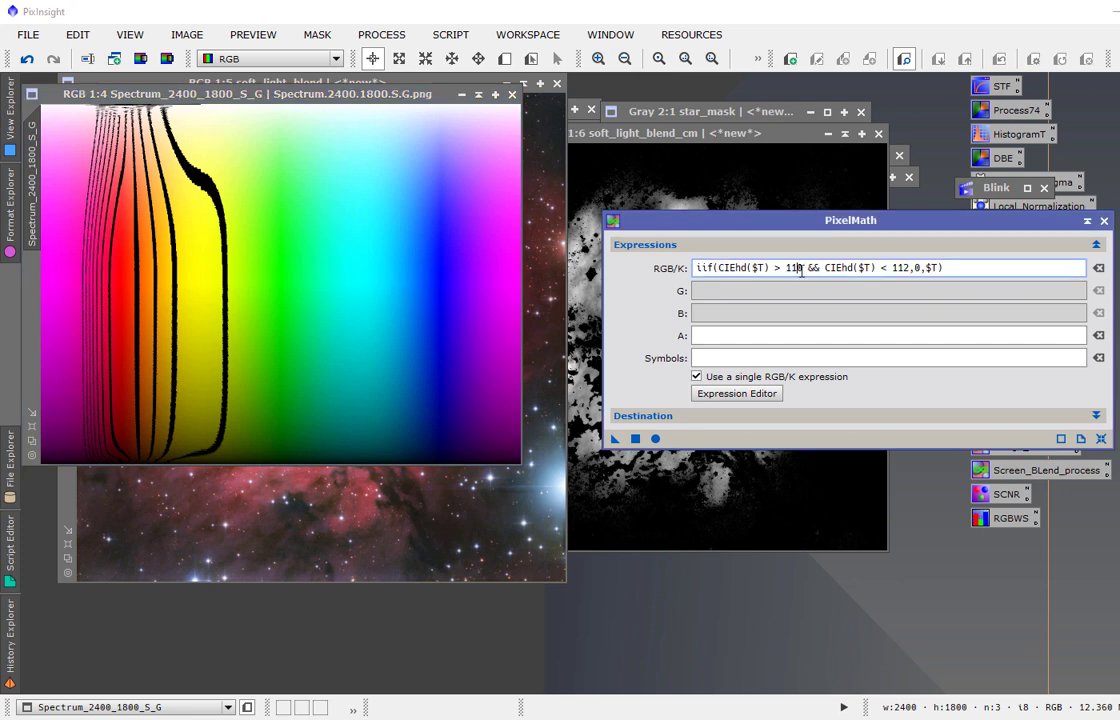
{"action": "key", "text": "BackSpace"}
{"action": "type", "text": "2"}
{"action": "left_click_drag", "start_coordinate": [615, 439], "coordinate": [447, 422]}
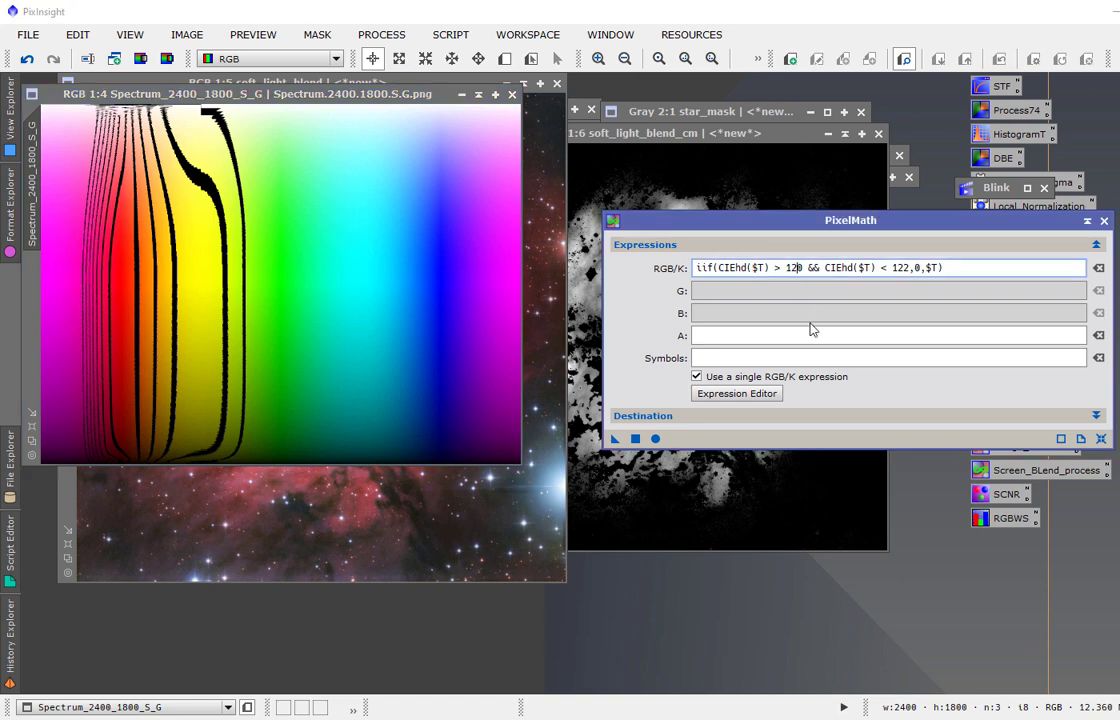
Step: Set the CIEhd range in the expression to above 130 and below 132 and apply it to the spectrum image
{"action": "key", "text": "BackSpace"}
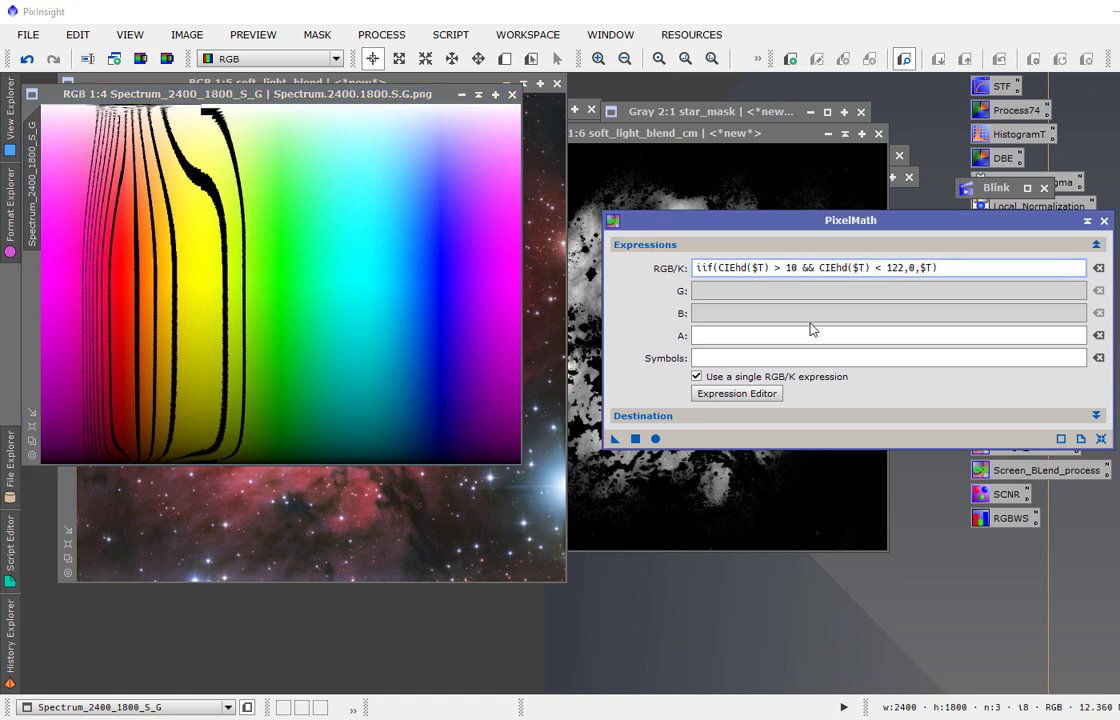
{"action": "type", "text": "3"}
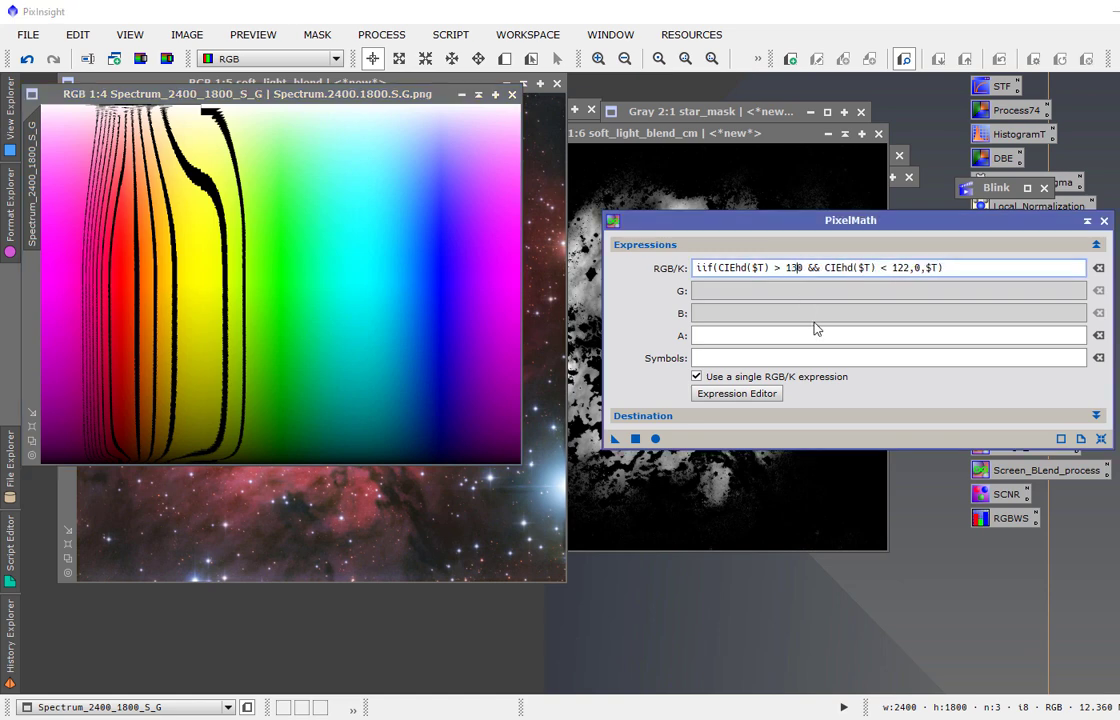
{"action": "left_click", "coordinate": [903, 268]}
{"action": "key", "text": "BackSpace"}
{"action": "type", "text": "3"}
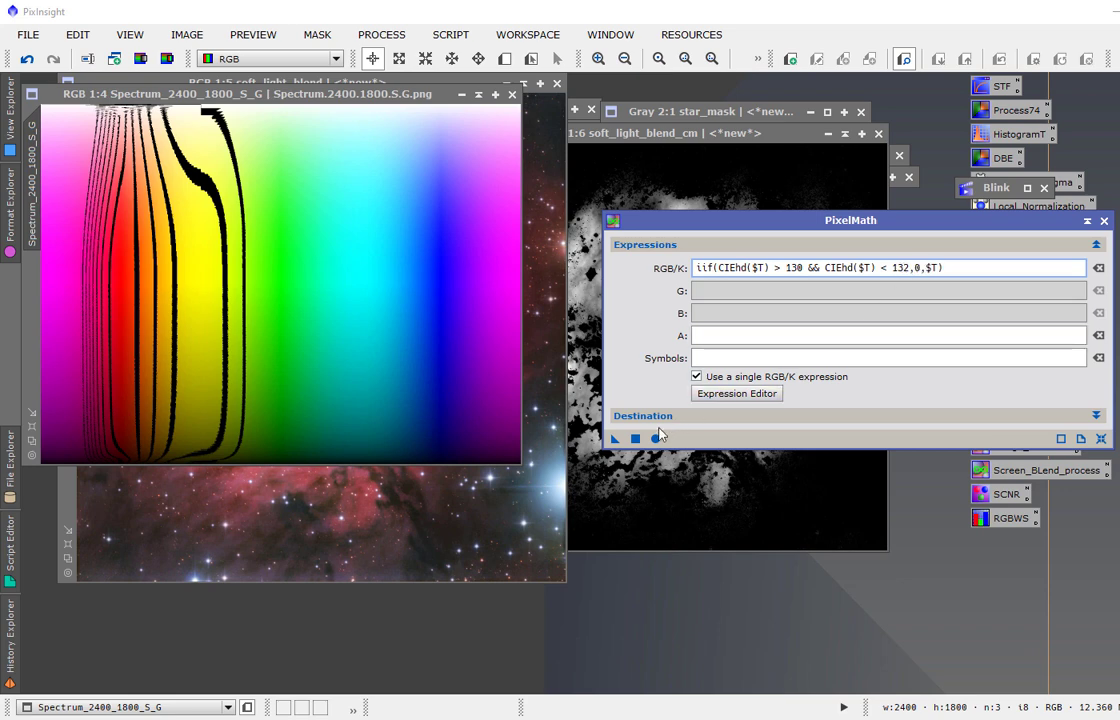
{"action": "left_click_drag", "start_coordinate": [616, 439], "coordinate": [432, 406]}
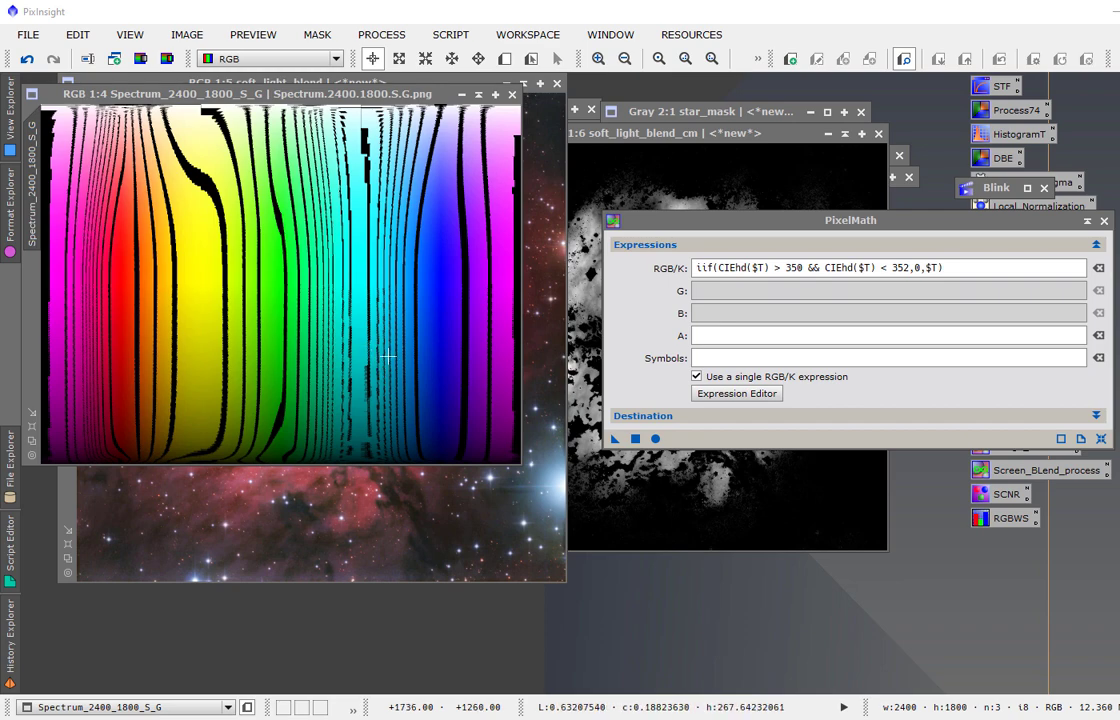
Step: Examine the spacing of the hue marker lines and read the hue angles in the yellow, magenta and blue regions of the spectrum image
{"action": "scroll", "coordinate": [388, 354], "scroll_direction": "up", "scroll_amount": 1}
{"action": "scroll", "coordinate": [388, 354], "scroll_direction": "up", "scroll_amount": 2}
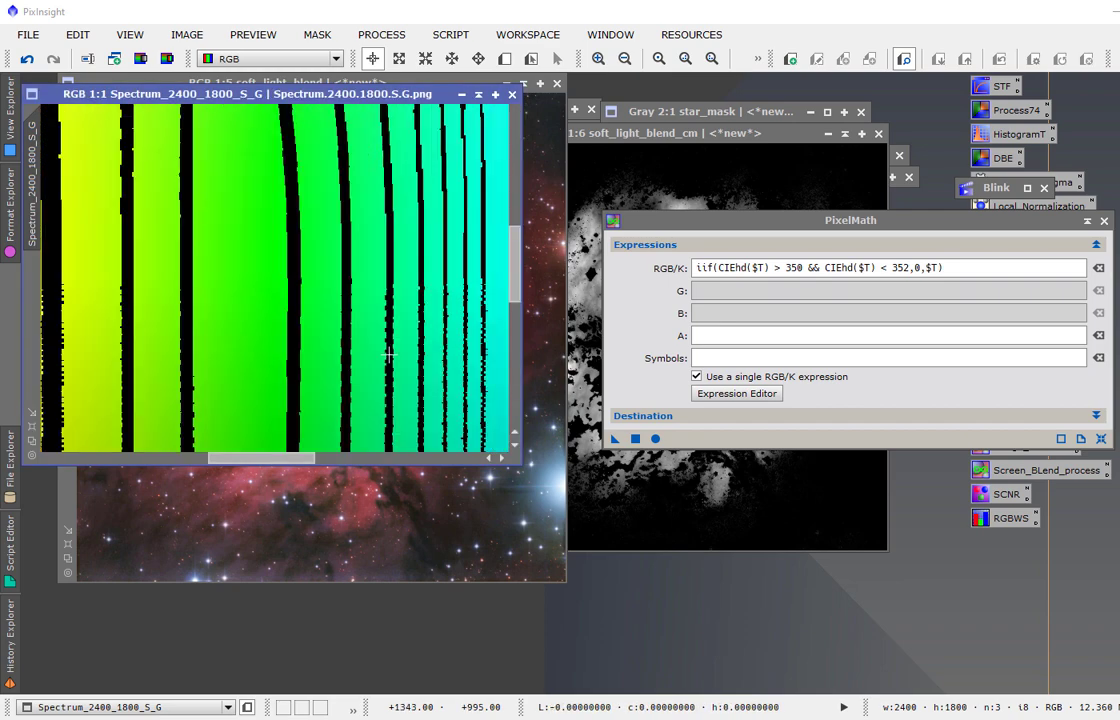
{"action": "scroll", "coordinate": [388, 354], "scroll_direction": "down", "scroll_amount": 4}
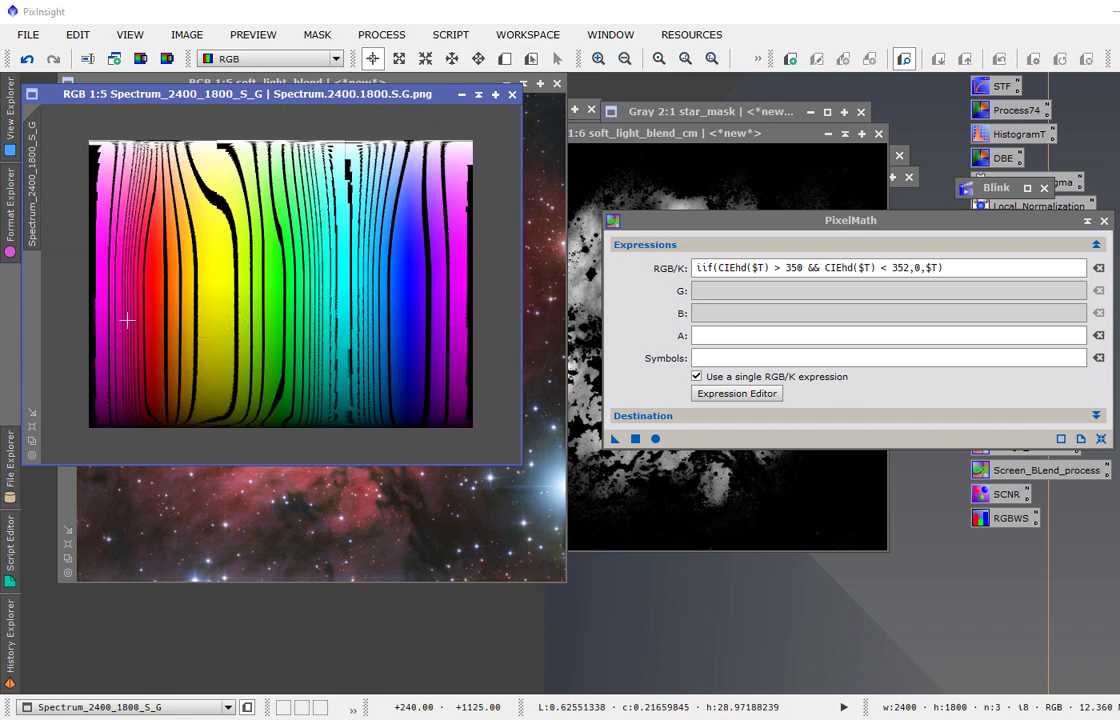
{"action": "scroll", "coordinate": [127, 320], "scroll_direction": "up", "scroll_amount": 1}
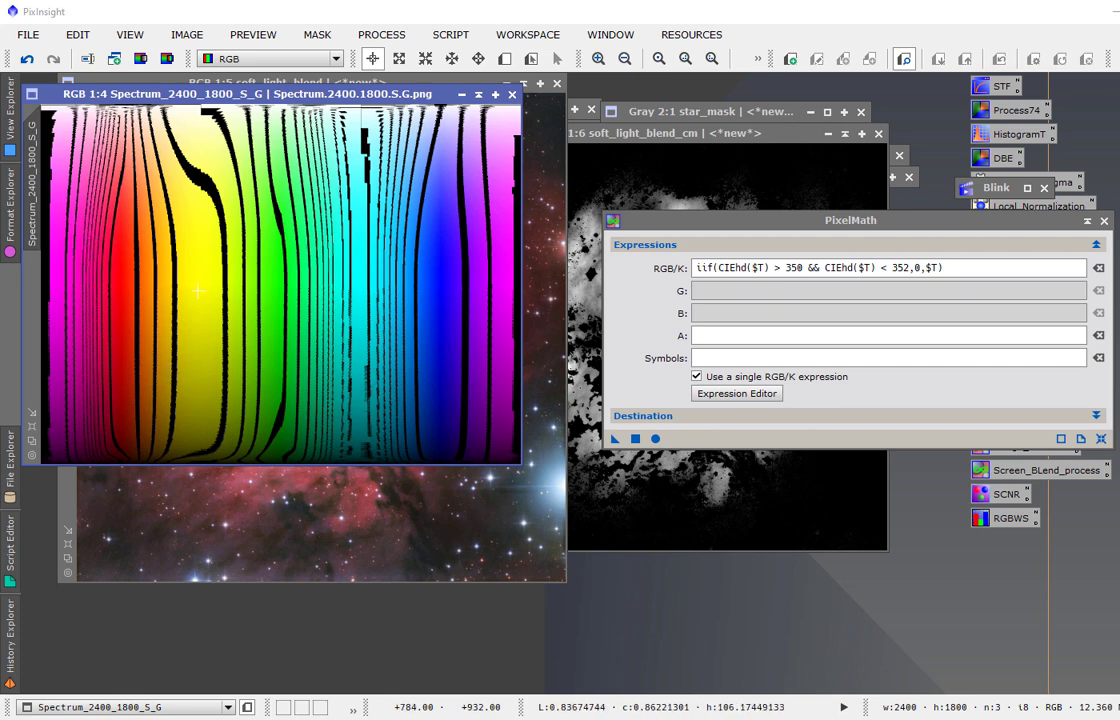
{"action": "mouse_move", "coordinate": [196, 291]}
{"action": "left_mouse_down"}
{"action": "mouse_move", "coordinate": [217, 291]}
{"action": "mouse_move", "coordinate": [167, 296]}
{"action": "mouse_move", "coordinate": [224, 295]}
{"action": "mouse_move", "coordinate": [166, 295]}
{"action": "mouse_move", "coordinate": [224, 294]}
{"action": "mouse_move", "coordinate": [208, 294]}
{"action": "left_mouse_up"}
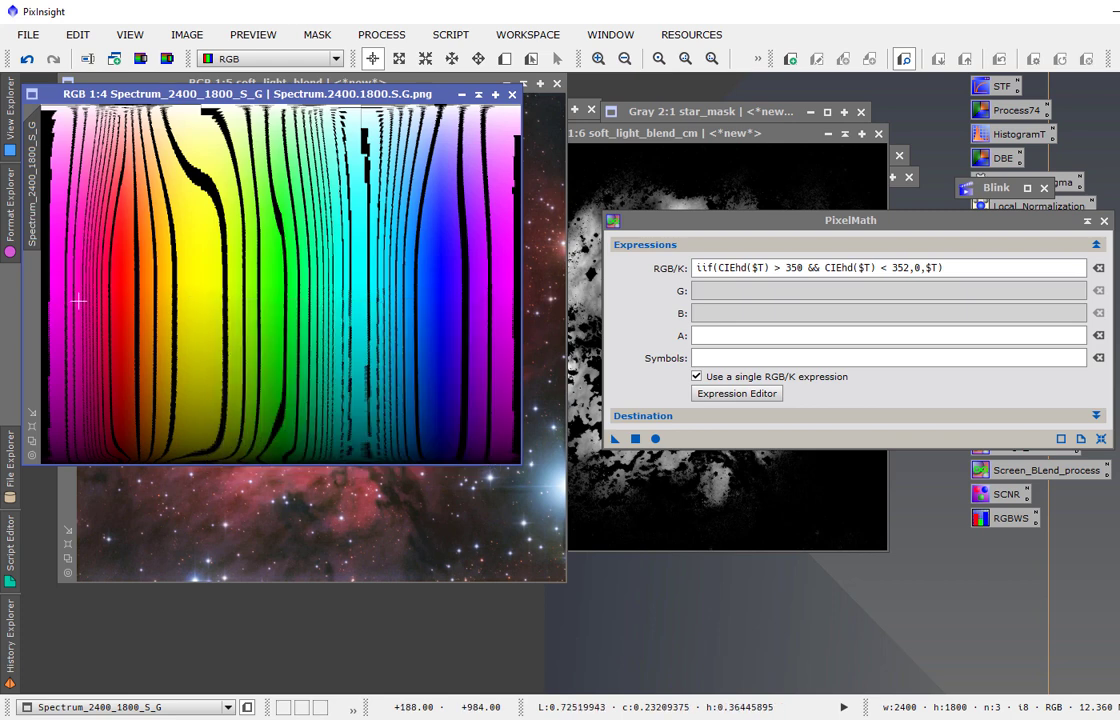
{"action": "mouse_move", "coordinate": [80, 300]}
{"action": "left_mouse_down"}
{"action": "mouse_move", "coordinate": [91, 306]}
{"action": "mouse_move", "coordinate": [50, 308]}
{"action": "mouse_move", "coordinate": [90, 318]}
{"action": "mouse_move", "coordinate": [71, 312]}
{"action": "left_mouse_up"}
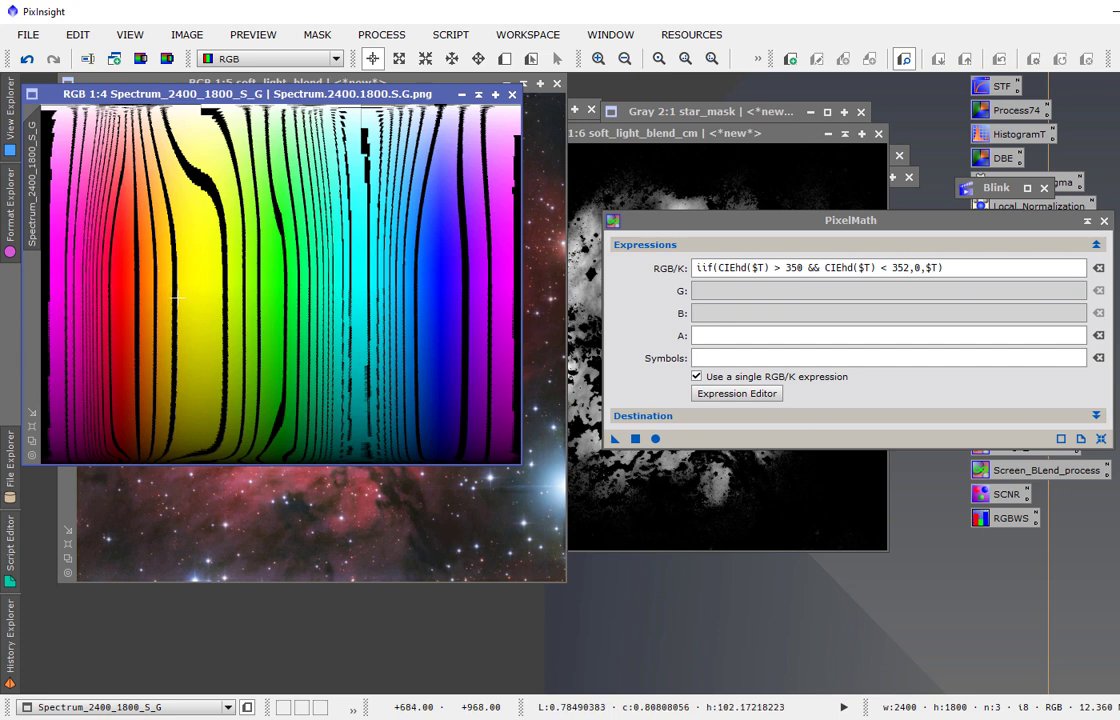
{"action": "left_click_drag", "start_coordinate": [192, 298], "coordinate": [427, 334]}
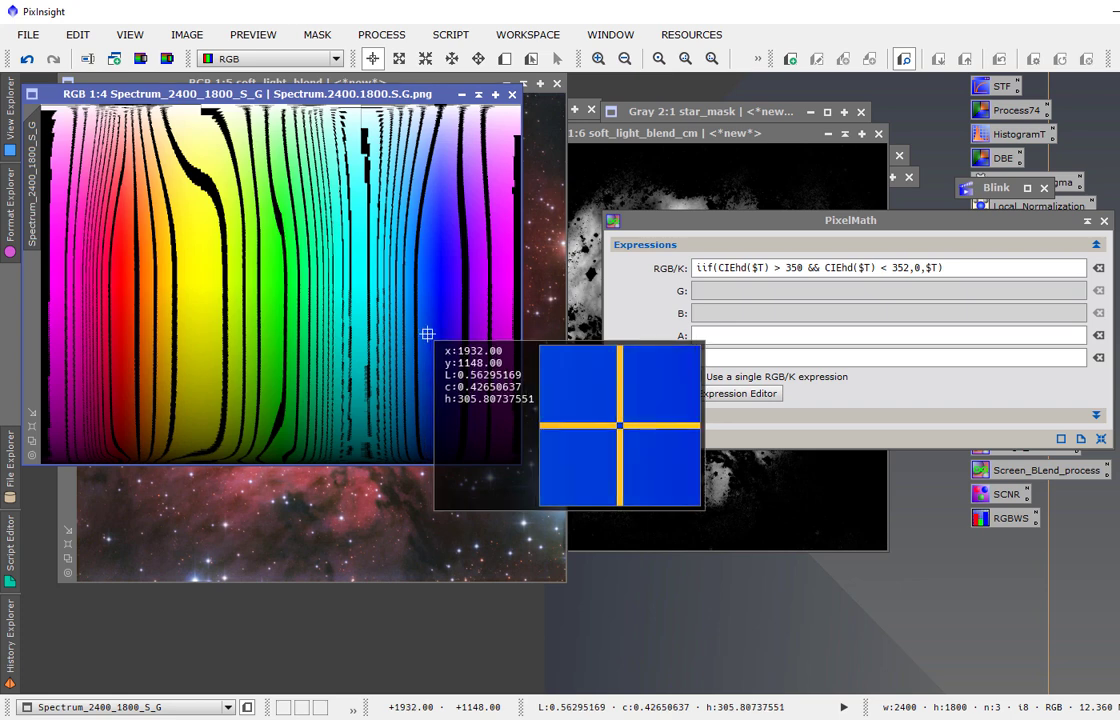
{"action": "mouse_move", "coordinate": [427, 334]}
{"action": "left_mouse_down"}
{"action": "mouse_move", "coordinate": [452, 347]}
{"action": "mouse_move", "coordinate": [421, 337]}
{"action": "mouse_move", "coordinate": [438, 343]}
{"action": "left_mouse_up"}
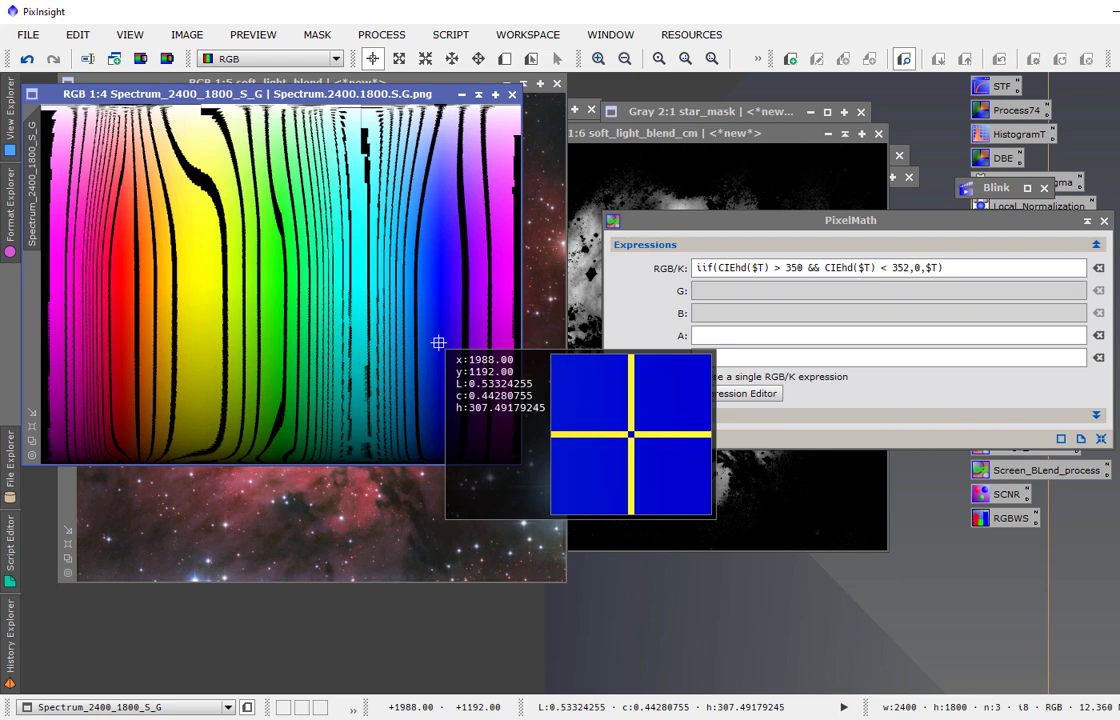
{"action": "left_click_drag", "start_coordinate": [438, 343], "coordinate": [438, 343]}
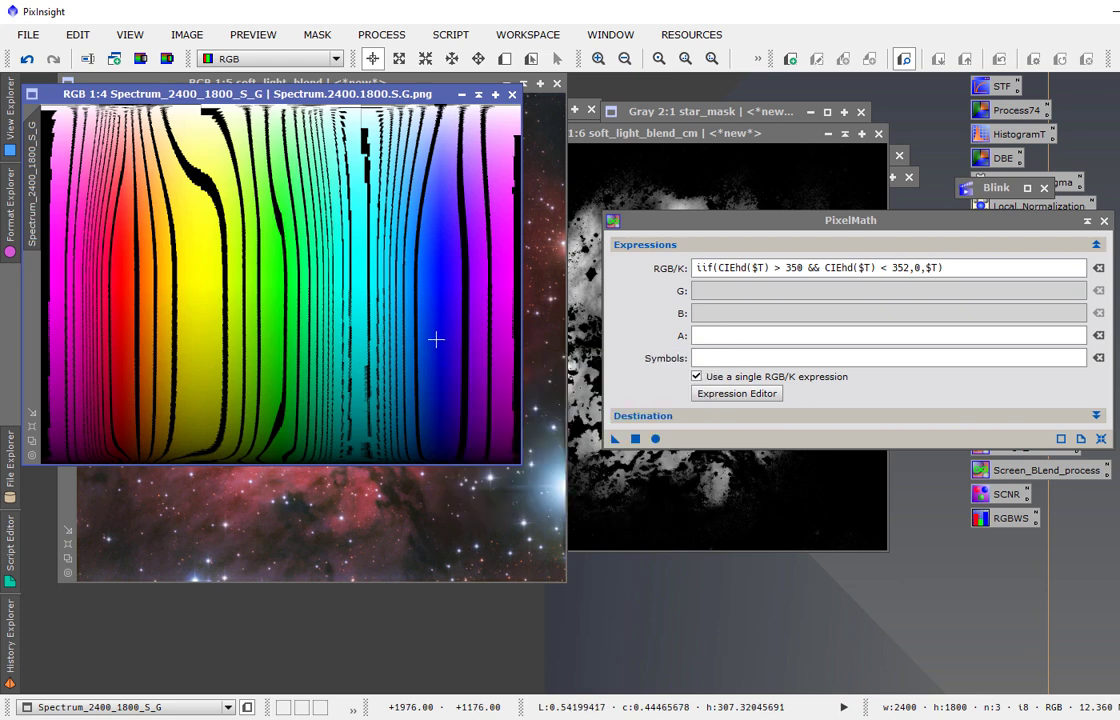